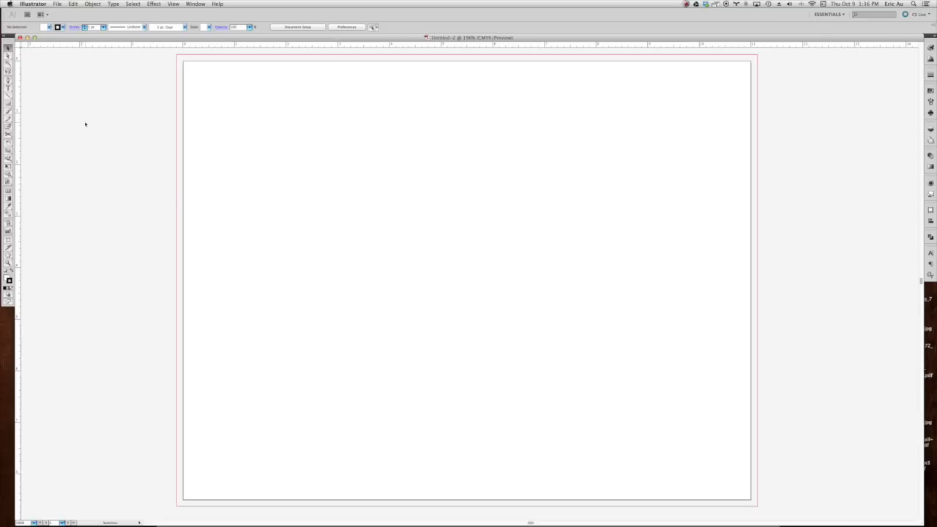
Step: Draw a circle 2 in wide and 2 in high in the upper middle of the artboard with the Ellipse tool
{"action": "left_click_drag", "start_coordinate": [10, 107], "coordinate": [30, 119]}
{"action": "left_click", "coordinate": [410, 159]}
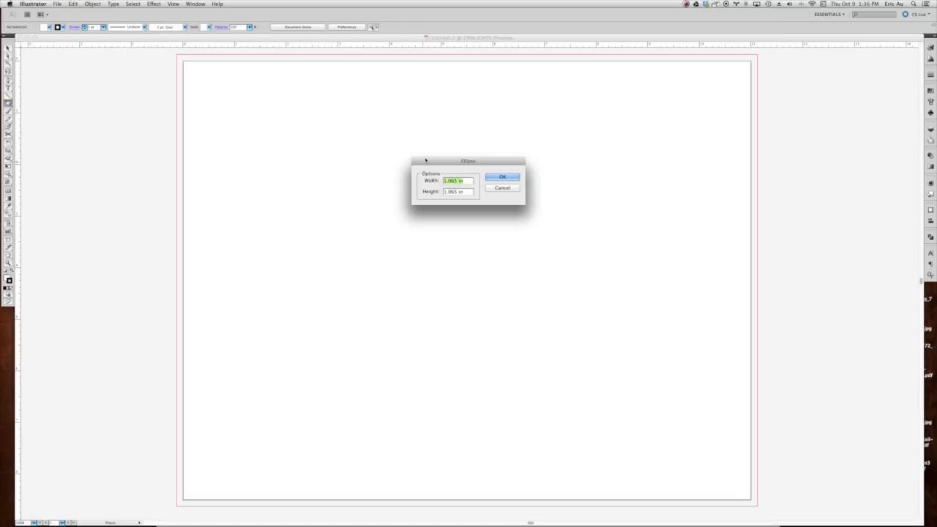
{"action": "type", "text": "2"}
{"action": "key", "text": "Tab"}
{"action": "type", "text": "2"}
{"action": "key", "text": "Return"}
Step: Move the circle so that it is centred horizontally on the artboard
{"action": "key", "text": "v"}
{"action": "left_click", "coordinate": [411, 147]}
{"action": "left_click", "coordinate": [468, 204]}
{"action": "left_click_drag", "start_coordinate": [476, 216], "coordinate": [469, 216]}
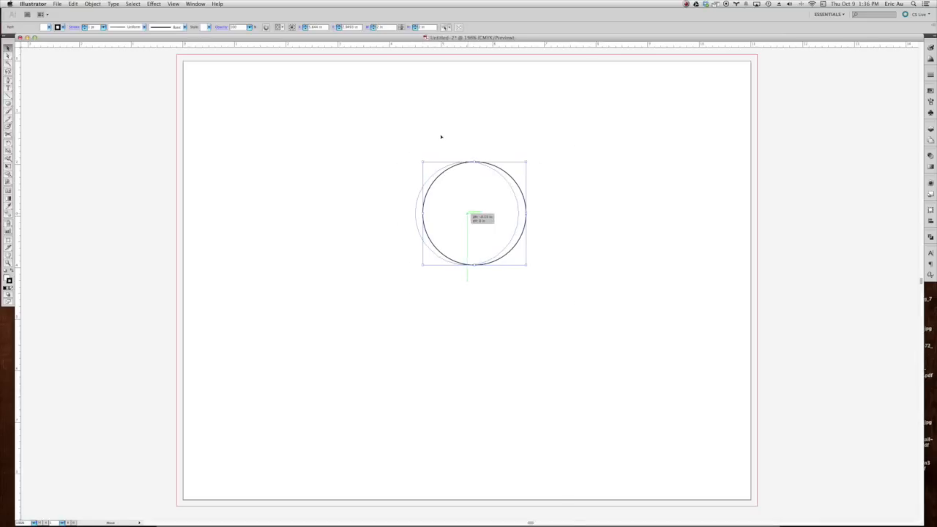
{"action": "left_click", "coordinate": [430, 133]}
Step: Cut the circle at its left and right anchor points and delete the upper half
{"action": "key", "text": "super+equal"}
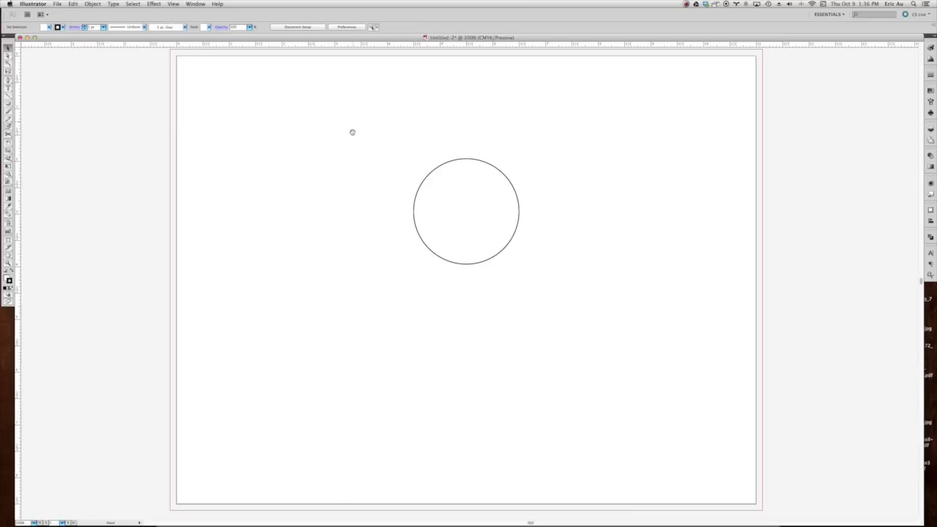
{"action": "left_click_drag", "start_coordinate": [380, 132], "coordinate": [508, 210]}
{"action": "key", "text": "c"}
{"action": "left_click", "coordinate": [414, 211]}
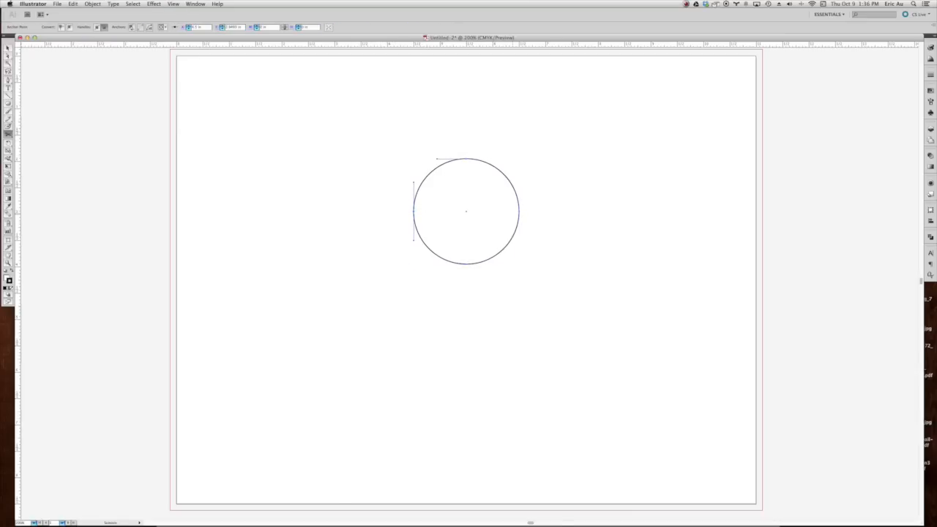
{"action": "left_click", "coordinate": [519, 212]}
{"action": "key", "text": "a"}
{"action": "left_click", "coordinate": [505, 169]}
{"action": "left_click", "coordinate": [492, 165]}
{"action": "key", "text": "Delete"}
{"action": "key", "text": "Delete"}
Step: Extend the half circle with the Pen tool into a closed cradle shape, using a straight-segment outline around its sides and underside
{"action": "key", "text": "p"}
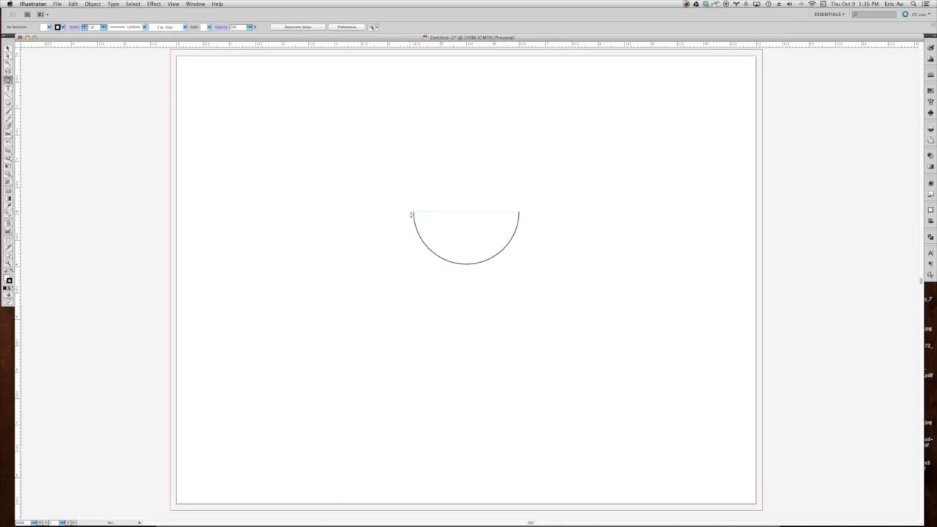
{"action": "left_click", "coordinate": [414, 211]}
{"action": "left_click", "coordinate": [402, 211]}
{"action": "left_click", "coordinate": [404, 264]}
{"action": "left_click", "coordinate": [411, 280]}
{"action": "left_click", "coordinate": [478, 283]}
{"action": "left_click", "coordinate": [504, 280]}
{"action": "left_click", "coordinate": [522, 269]}
{"action": "left_click", "coordinate": [531, 243]}
{"action": "left_click", "coordinate": [531, 215]}
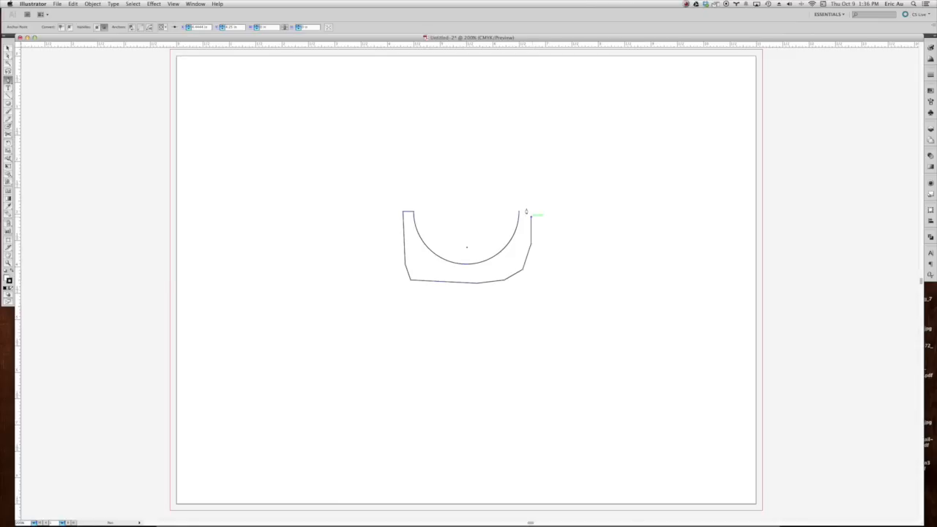
{"action": "left_click", "coordinate": [519, 212]}
{"action": "key", "text": "v"}
{"action": "left_click", "coordinate": [371, 202]}
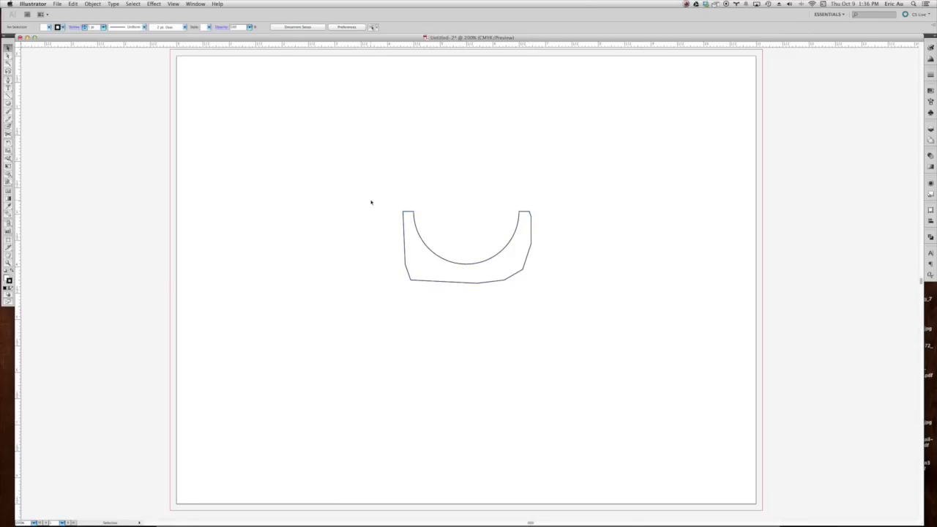
{"action": "key", "text": "l"}
{"action": "left_click", "coordinate": [364, 164]}
{"action": "type", "text": ".75"}
{"action": "key", "text": "Tab"}
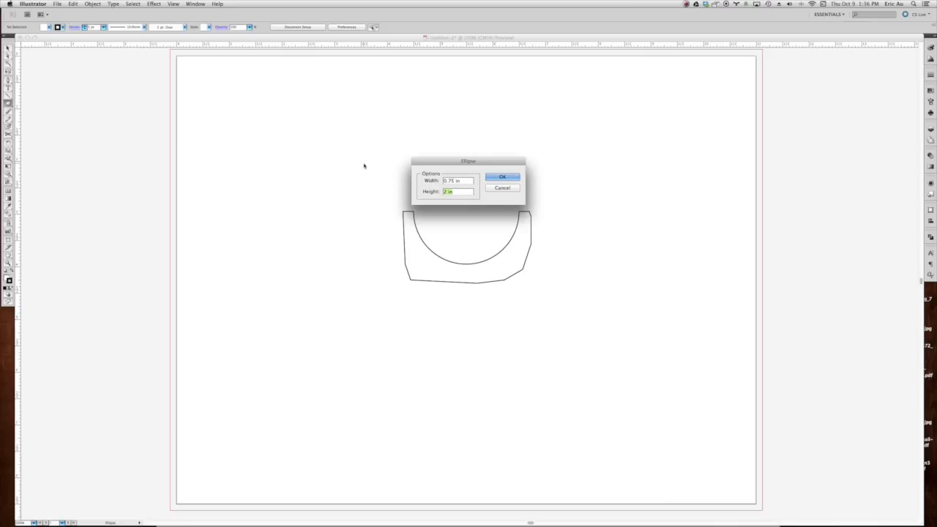
{"action": "key", "text": "Return"}
{"action": "key", "text": "super+z"}
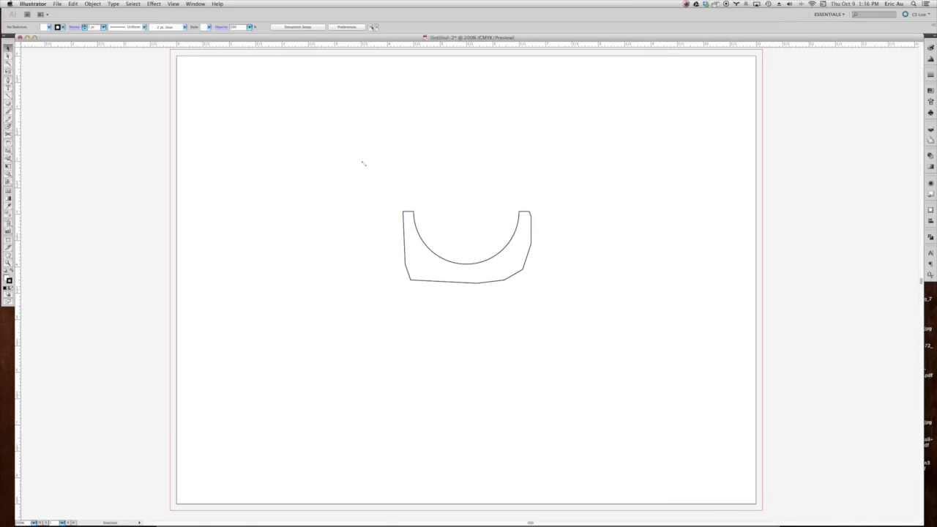
Step: Draw a rectangle 0.75 in wide and 1.75 in high near the cradle's upper left
{"action": "key", "text": "m"}
{"action": "left_click", "coordinate": [364, 164]}
{"action": "type", "text": ".75"}
{"action": "key", "text": "Return"}
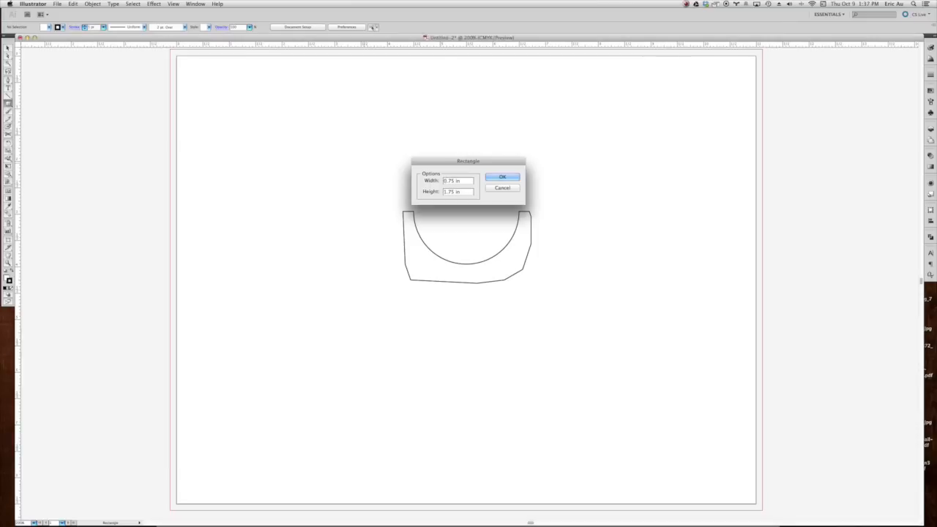
Step: Move the rectangle over the cradle's left arm so its right edge meets the end of the half circle
{"action": "key", "text": "v"}
{"action": "left_click_drag", "start_coordinate": [394, 183], "coordinate": [418, 219]}
{"action": "left_click", "coordinate": [434, 204]}
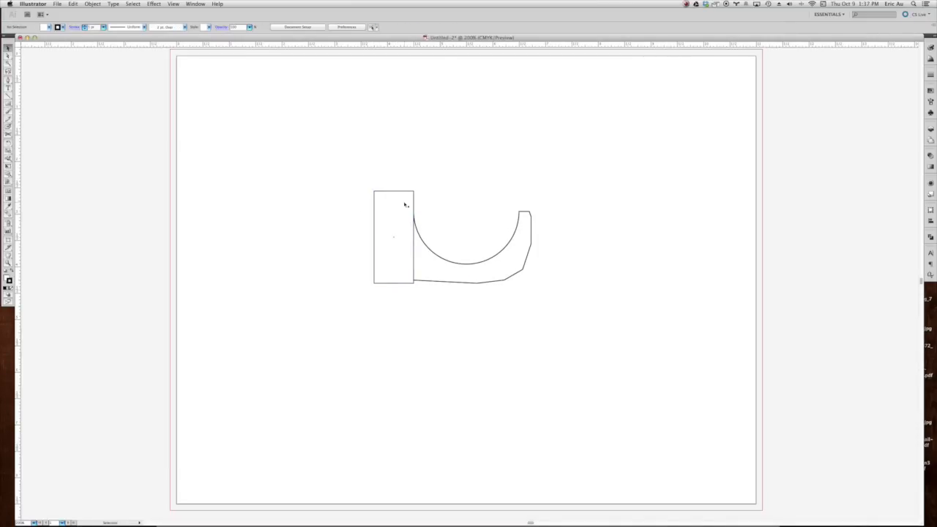
{"action": "left_click", "coordinate": [402, 205]}
{"action": "left_click", "coordinate": [433, 197]}
Step: Move the rectangle and cradle up together, and shift the rectangle slightly down on its own
{"action": "left_click_drag", "start_coordinate": [326, 152], "coordinate": [593, 319]}
{"action": "left_click_drag", "start_coordinate": [493, 253], "coordinate": [493, 230]}
{"action": "left_click", "coordinate": [459, 144]}
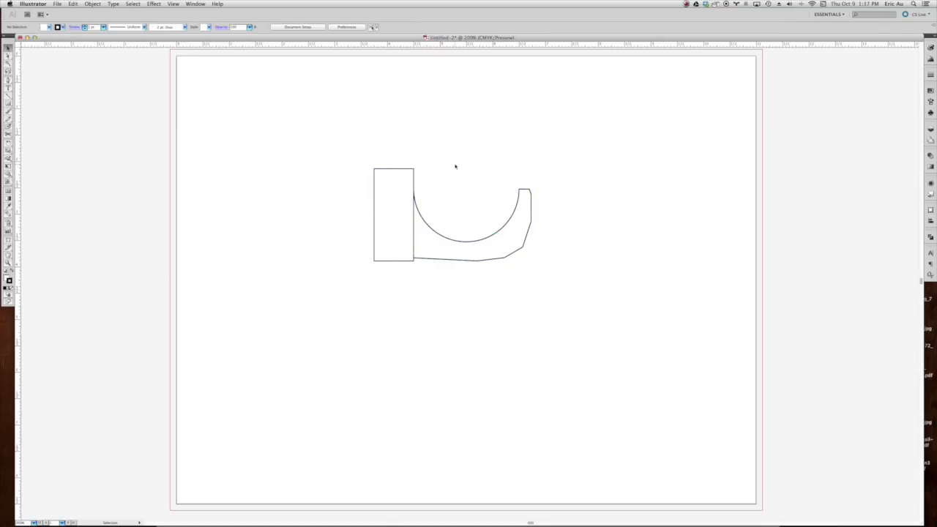
{"action": "scroll", "coordinate": [452, 146], "scroll_direction": "down", "scroll_amount": 1}
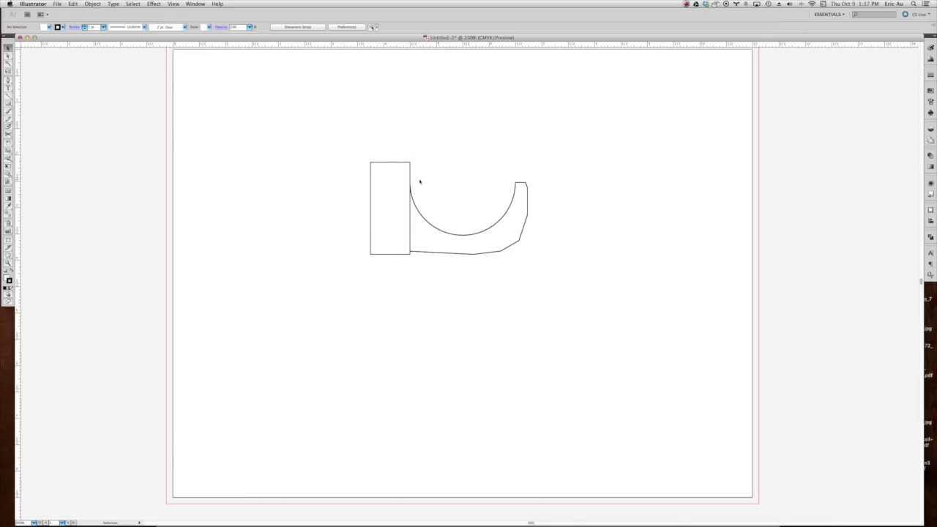
{"action": "left_click_drag", "start_coordinate": [398, 182], "coordinate": [398, 185]}
{"action": "left_click", "coordinate": [414, 152]}
Step: Draw an ellipse 4.5 in wide and 2 in high to the right of the cradle
{"action": "key", "text": "m"}
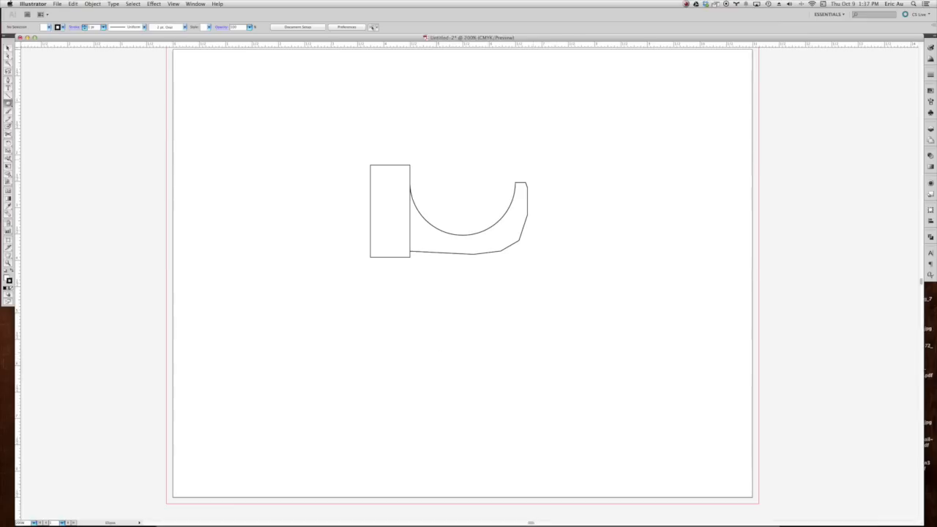
{"action": "left_click", "coordinate": [557, 162]}
{"action": "type", "text": "4.5"}
{"action": "key", "text": "Return"}
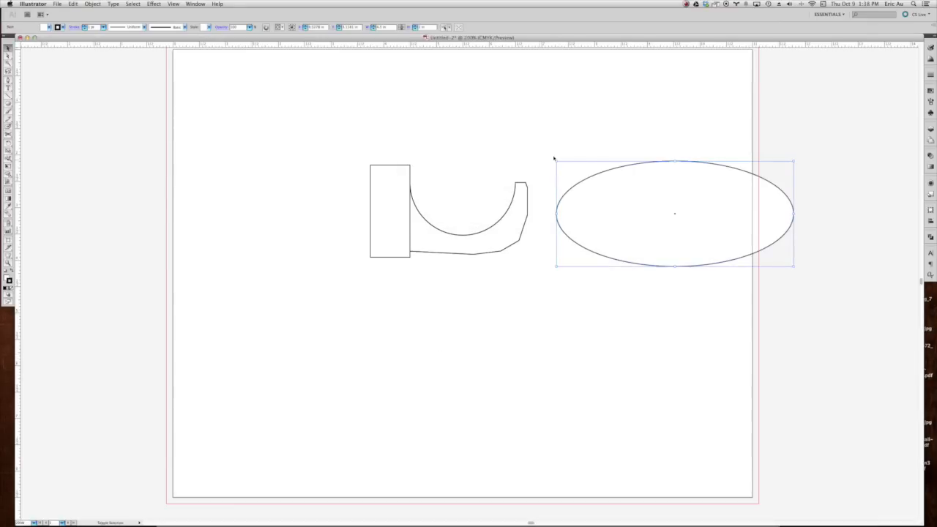
Step: Rotate the ellipse upright and align its left edge with the cradle's right edge
{"action": "key", "text": "r"}
{"action": "mouse_move", "coordinate": [556, 160]}
{"action": "left_mouse_down"}
{"action": "mouse_move", "coordinate": [678, 112]}
{"action": "mouse_move", "coordinate": [560, 153]}
{"action": "mouse_move", "coordinate": [563, 175]}
{"action": "left_mouse_up"}
{"action": "key", "text": "v"}
{"action": "left_click", "coordinate": [534, 157]}
{"action": "left_click_drag", "start_coordinate": [528, 146], "coordinate": [525, 122]}
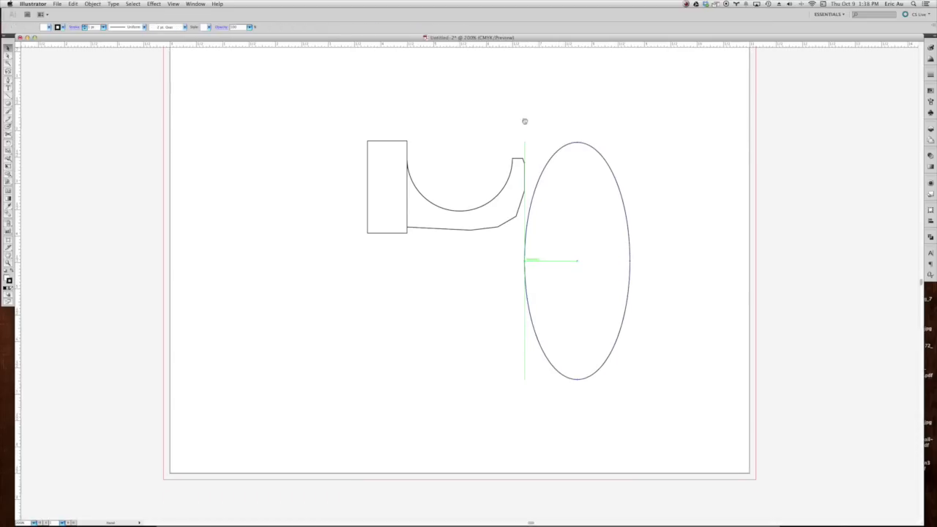
Step: Draw a circle 0.8 in wide and 0.8 in high over the cradle
{"action": "left_click", "coordinate": [436, 152]}
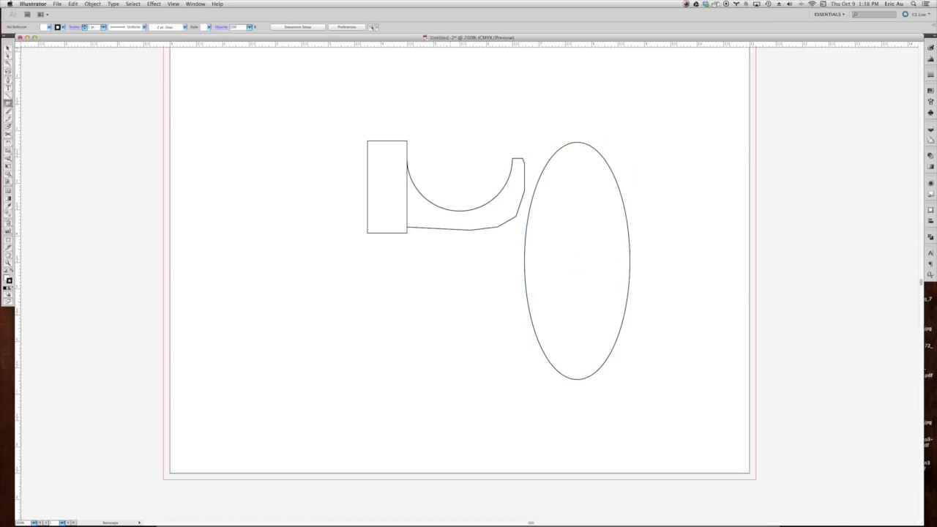
{"action": "key", "text": "l"}
{"action": "left_click", "coordinate": [451, 151]}
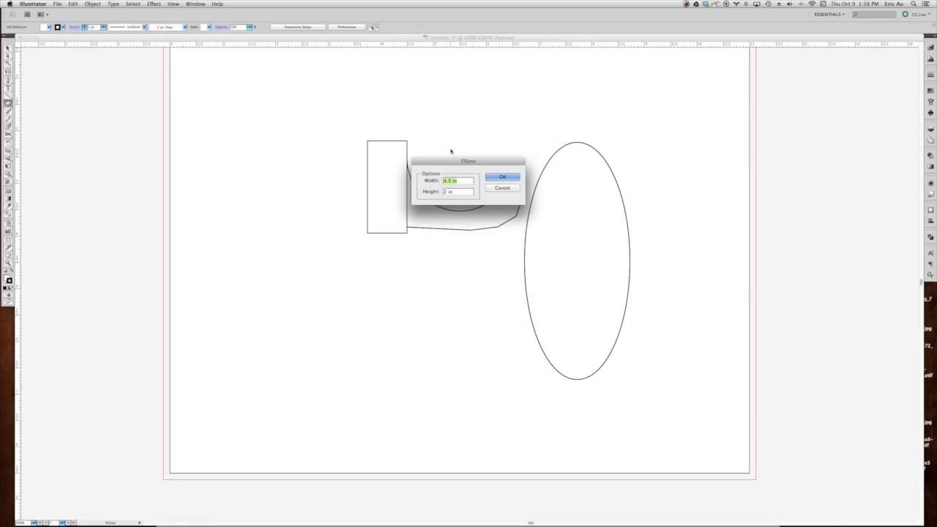
{"action": "type", "text": "0.8"}
{"action": "key", "text": "Tab"}
{"action": "type", "text": "0.8"}
{"action": "key", "text": "Return"}
Step: Move the small circle well below the cradle, centred horizontally under the half circle
{"action": "key", "text": "v"}
{"action": "left_click_drag", "start_coordinate": [477, 190], "coordinate": [460, 344]}
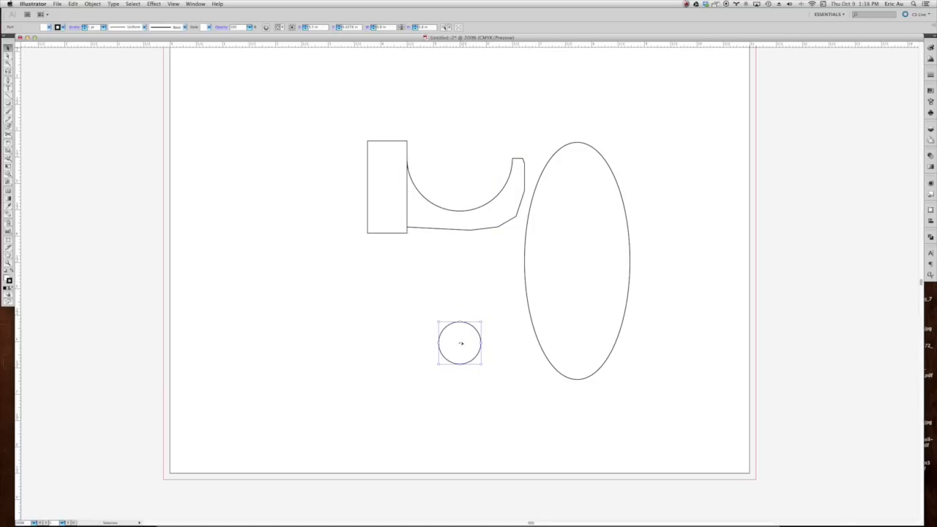
{"action": "left_click", "coordinate": [454, 296]}
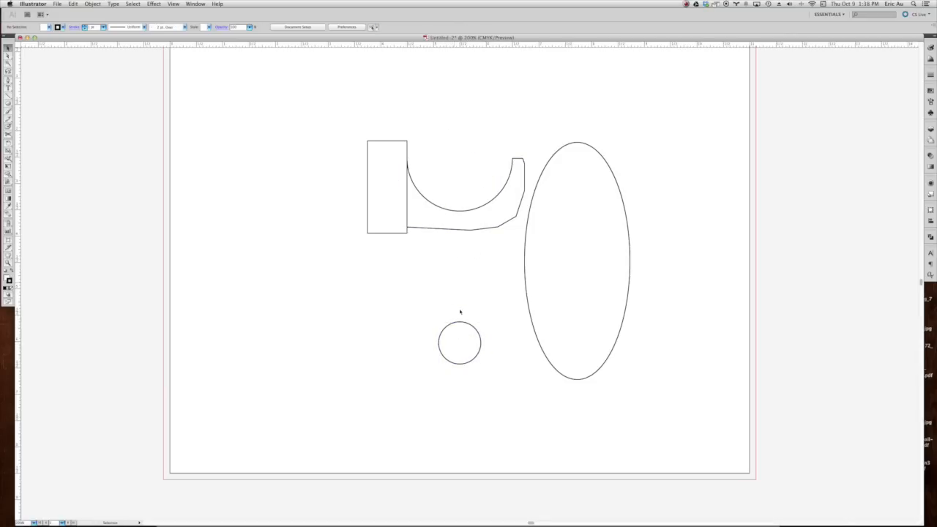
{"action": "left_click", "coordinate": [460, 324]}
{"action": "left_click", "coordinate": [437, 306]}
{"action": "left_click", "coordinate": [452, 329]}
{"action": "left_click", "coordinate": [355, 219]}
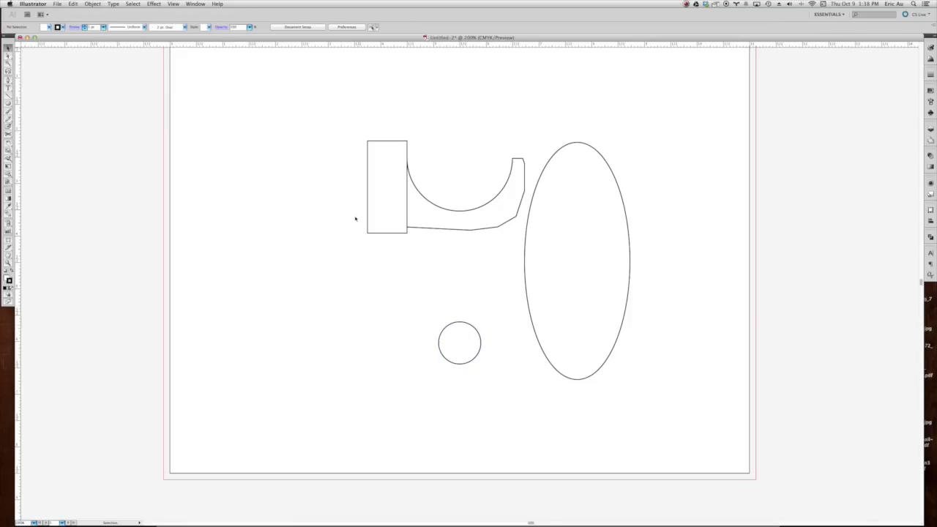
{"action": "left_click", "coordinate": [460, 344]}
{"action": "left_click", "coordinate": [464, 381]}
{"action": "left_click", "coordinate": [460, 344]}
{"action": "left_click", "coordinate": [460, 331]}
Step: Apply Offset Path to the small circle to create a concentric 1.4 in circle around it
{"action": "left_click", "coordinate": [460, 342]}
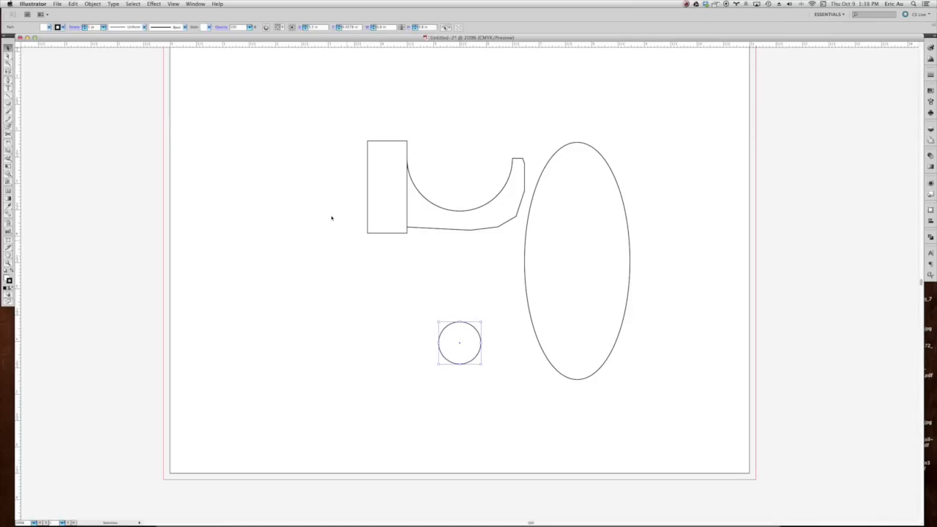
{"action": "left_click", "coordinate": [93, 4]}
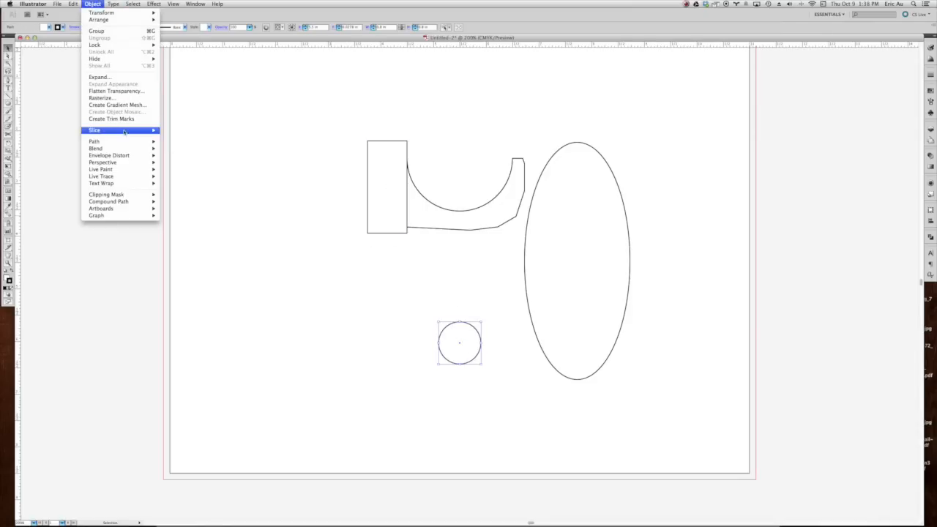
{"action": "mouse_move", "coordinate": [130, 144]}
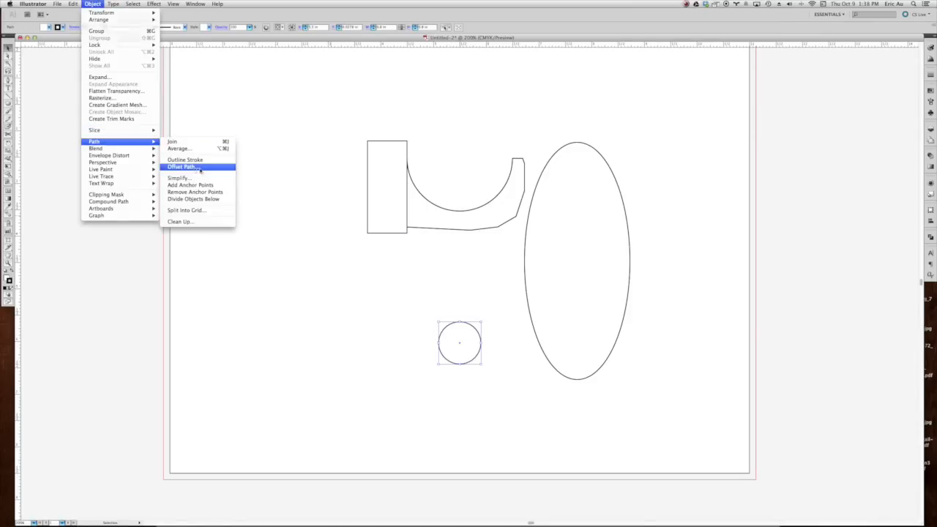
{"action": "left_click", "coordinate": [179, 168]}
{"action": "type", "text": "1"}
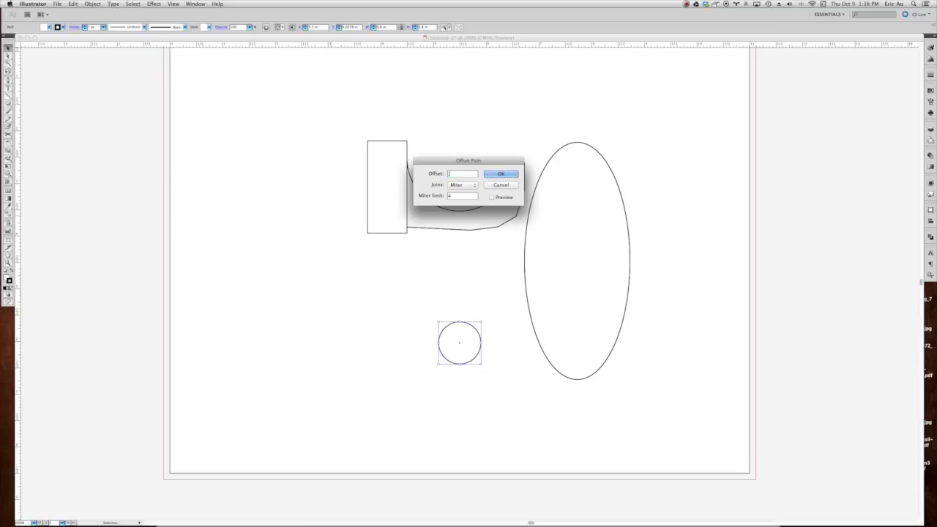
{"action": "left_click", "coordinate": [513, 198]}
{"action": "key", "text": "Return"}
{"action": "left_click", "coordinate": [498, 277]}
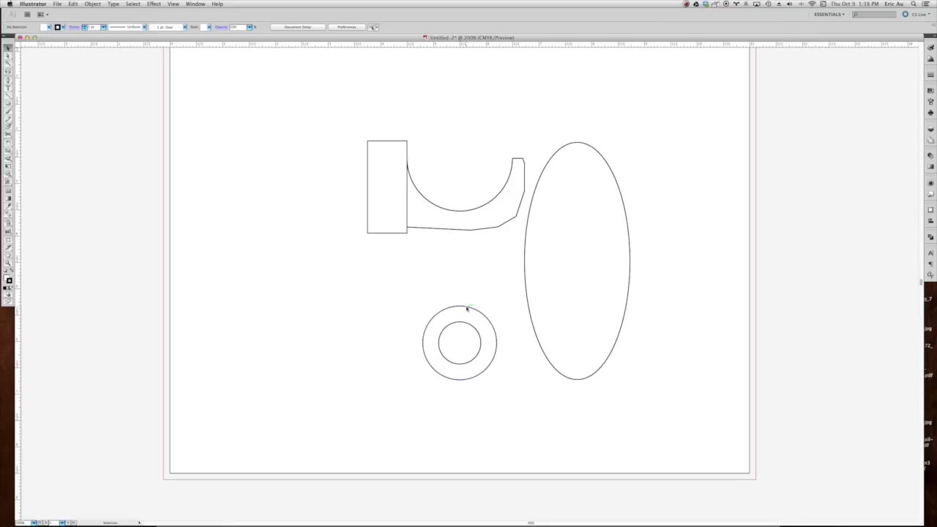
Step: Copy the outer ring circle up onto the cradle, enlarge it to about 1.78 in and centre it over the cradle
{"action": "left_click_drag", "start_coordinate": [470, 308], "coordinate": [474, 199]}
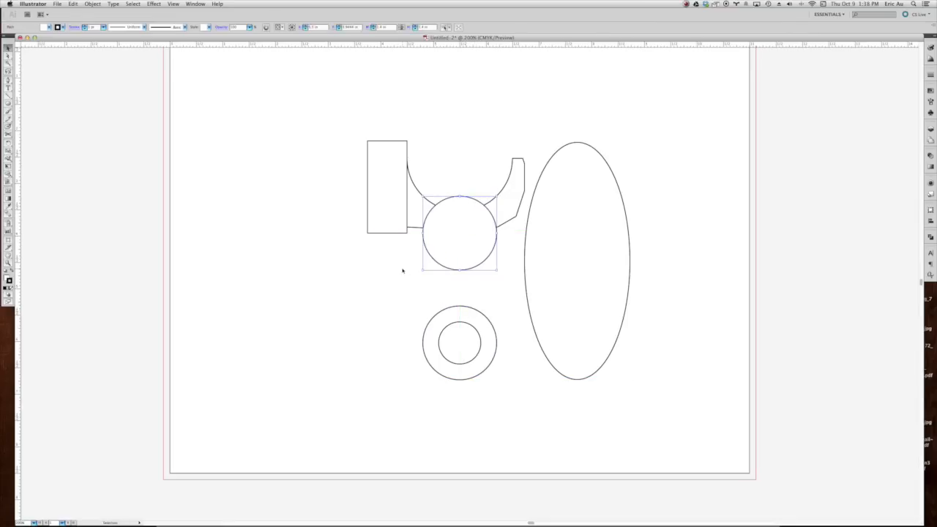
{"action": "left_click_drag", "start_coordinate": [460, 271], "coordinate": [460, 290]}
{"action": "left_click_drag", "start_coordinate": [459, 251], "coordinate": [461, 217]}
{"action": "left_click", "coordinate": [453, 251]}
Step: Run the Metaball script on the large upper circle and the outer ring circle with a 100 mm diameter
{"action": "left_click", "coordinate": [458, 214]}
{"action": "left_click", "coordinate": [467, 309], "text": "shift"}
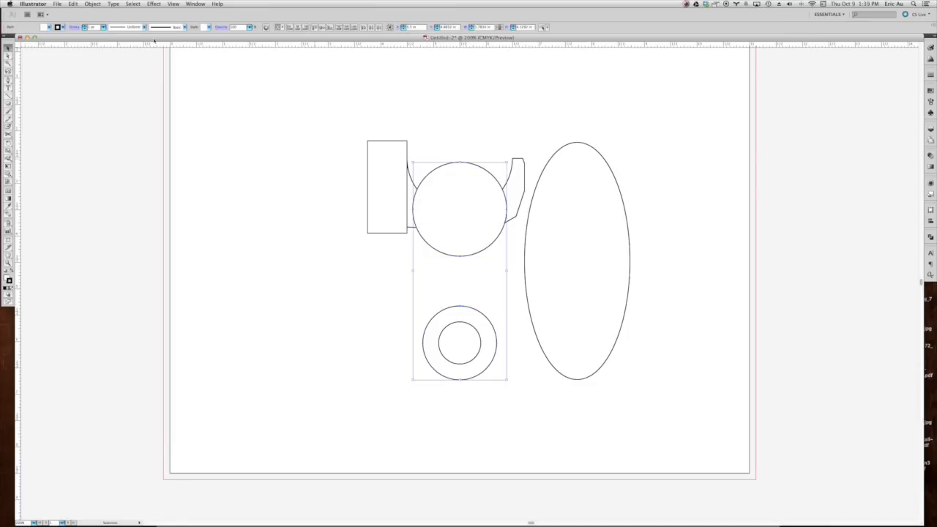
{"action": "left_click", "coordinate": [58, 3]}
{"action": "mouse_move", "coordinate": [119, 160]}
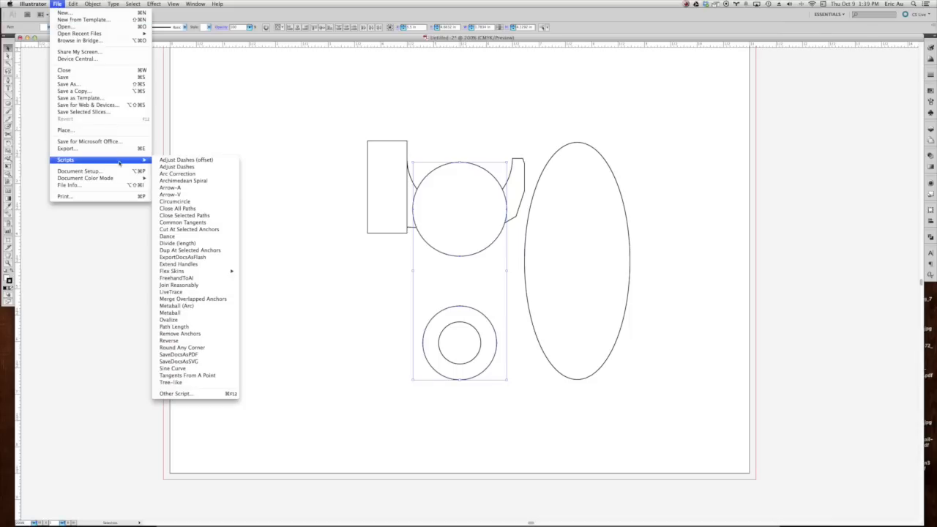
{"action": "left_click", "coordinate": [192, 298]}
{"action": "left_click_drag", "start_coordinate": [469, 136], "coordinate": [341, 138]}
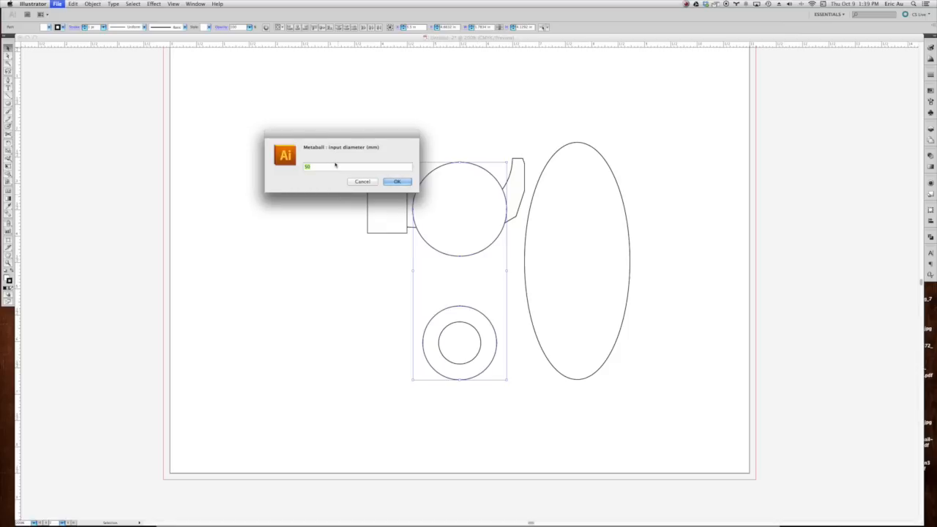
{"action": "type", "text": "100"}
{"action": "key", "text": "Return"}
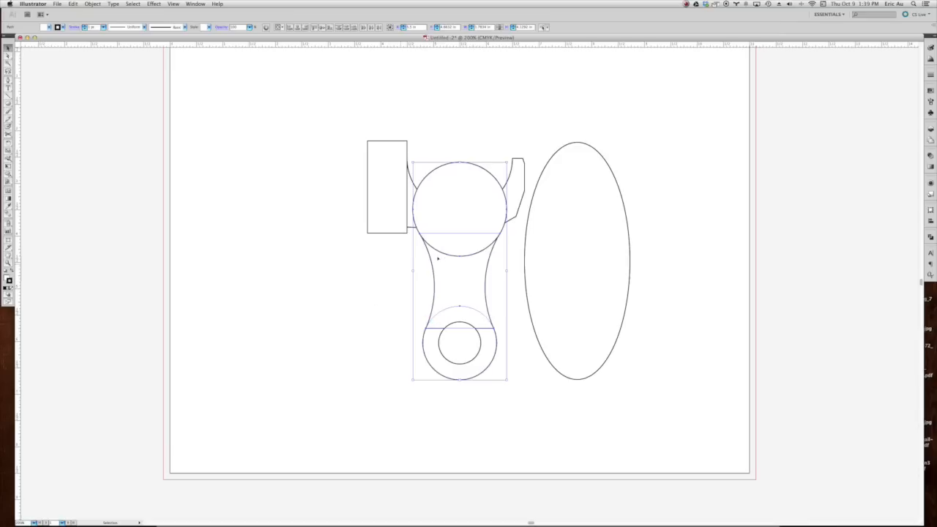
{"action": "left_click", "coordinate": [422, 275]}
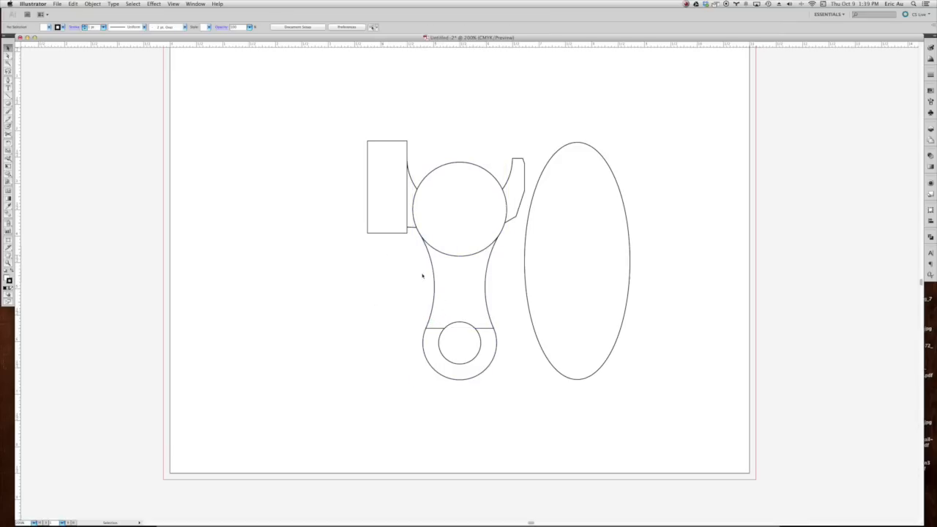
Step: Unite the large upper circle with the outer ring circle and the Metaball bridge between them into one shape
{"action": "left_click", "coordinate": [453, 288]}
{"action": "left_click", "coordinate": [387, 272]}
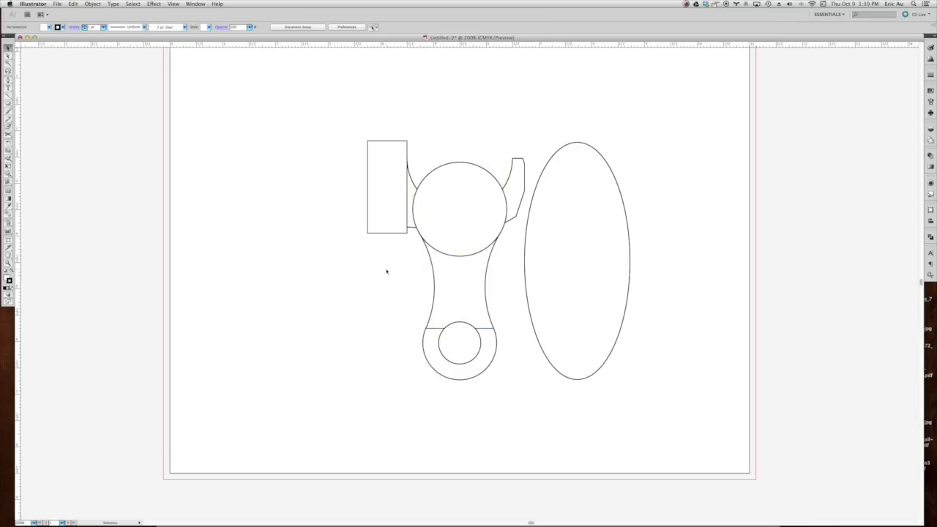
{"action": "left_click", "coordinate": [441, 252]}
{"action": "key", "text": "super+shift+a"}
{"action": "left_click", "coordinate": [447, 256]}
{"action": "left_click", "coordinate": [420, 274]}
{"action": "left_click", "coordinate": [464, 257]}
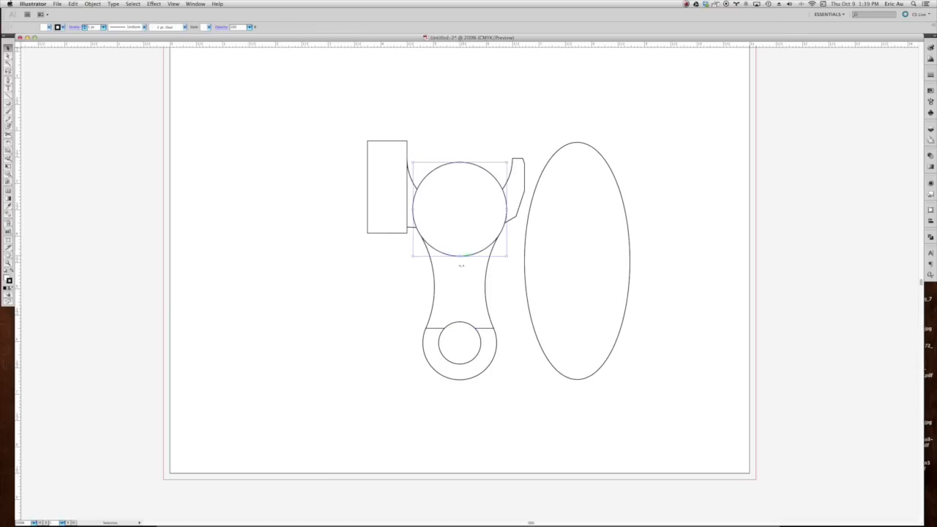
{"action": "left_click", "coordinate": [425, 339], "text": "shift"}
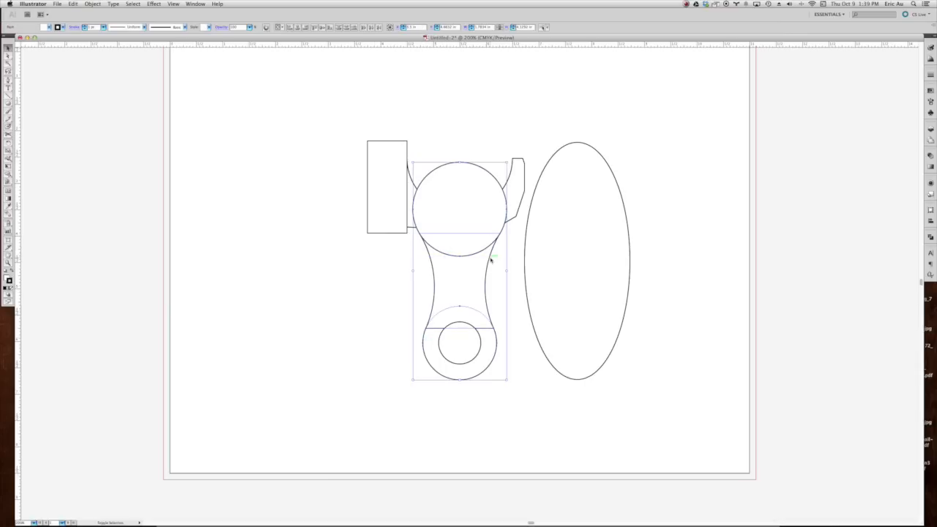
{"action": "left_click", "coordinate": [931, 237]}
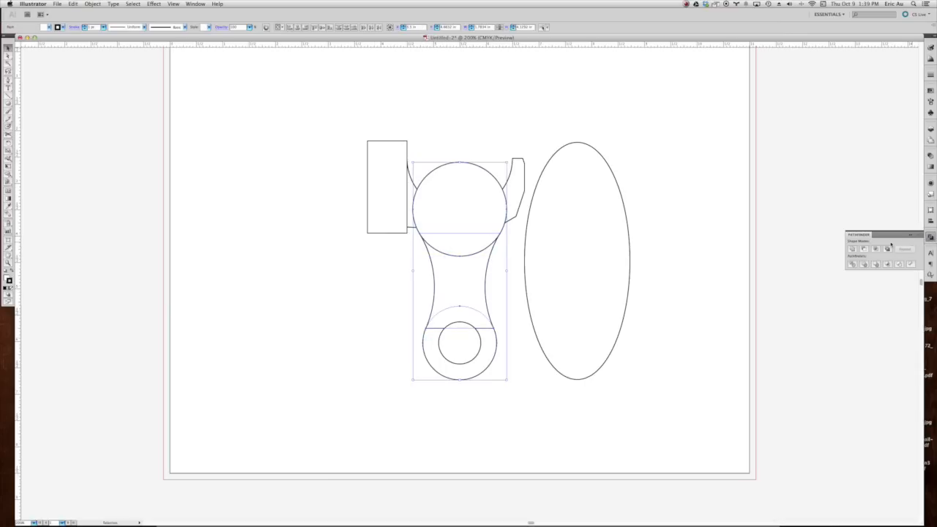
{"action": "left_click", "coordinate": [853, 250]}
{"action": "left_click", "coordinate": [366, 268]}
{"action": "left_click", "coordinate": [457, 226]}
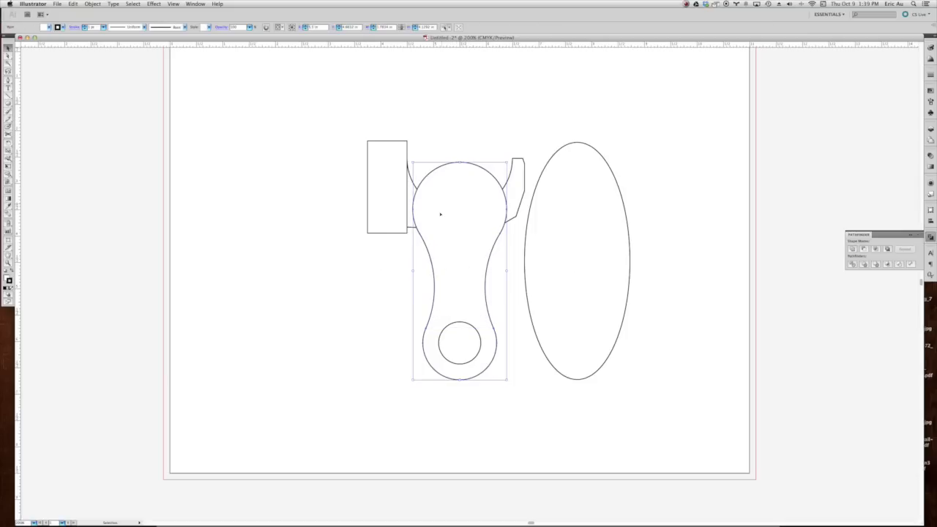
Step: Delete the top and both side anchor points of the united shape's upper circle so its top edge flattens onto the cradle's underside
{"action": "key", "text": "minus"}
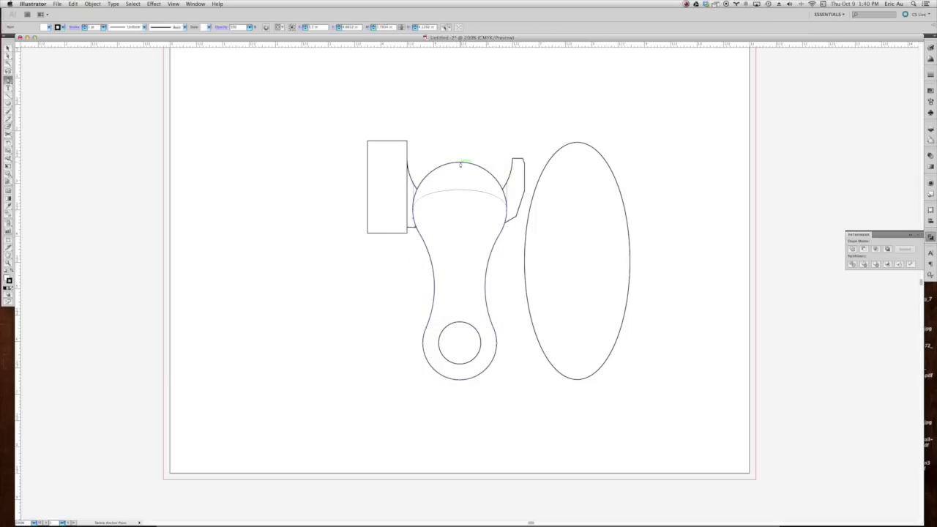
{"action": "left_click", "coordinate": [460, 163]}
{"action": "left_click", "coordinate": [414, 211]}
{"action": "left_click", "coordinate": [507, 210]}
{"action": "key", "text": "v"}
{"action": "left_click", "coordinate": [465, 181]}
{"action": "left_click", "coordinate": [455, 251]}
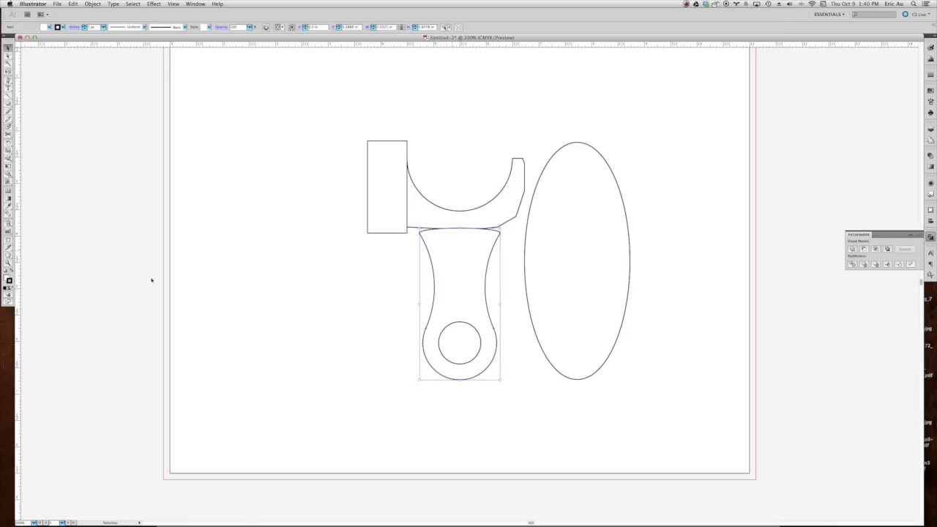
Step: Place a vertical guide through the ring's centre and unite the tall rectangle with the cradle
{"action": "left_click", "coordinate": [17, 306]}
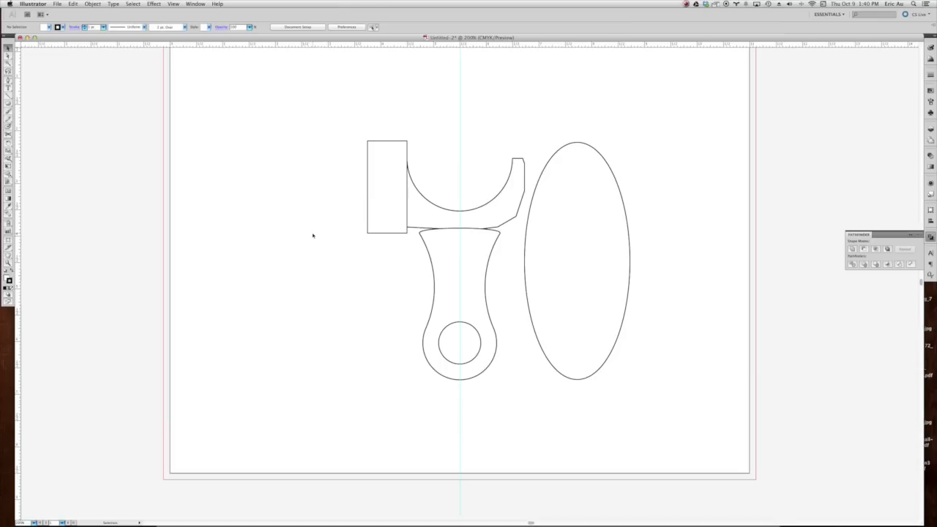
{"action": "left_click_drag", "start_coordinate": [329, 162], "coordinate": [434, 188]}
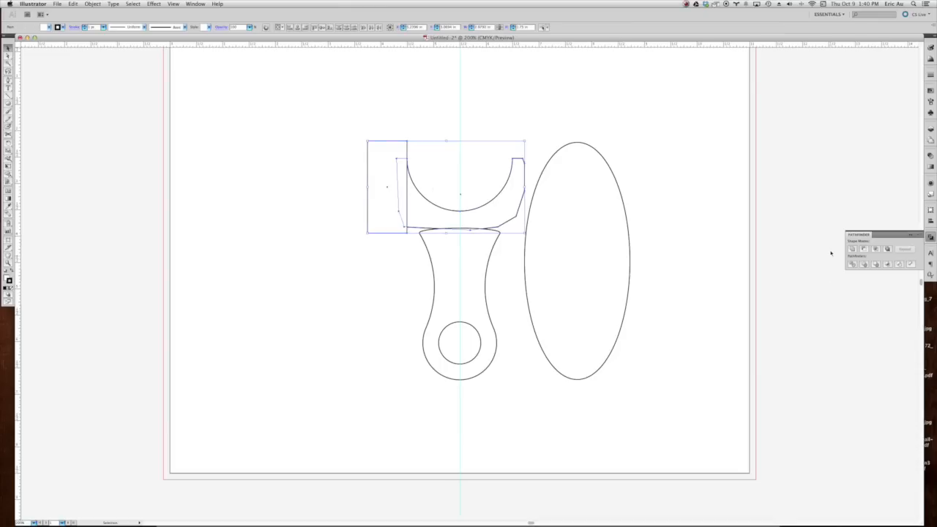
{"action": "left_click", "coordinate": [853, 250]}
{"action": "left_click", "coordinate": [373, 181]}
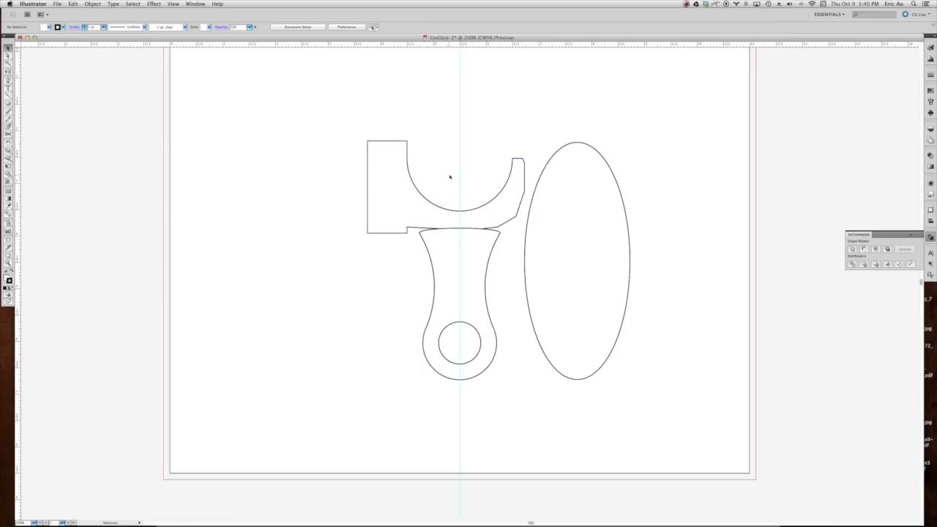
Step: Draw a 1 in by 1 in circle beside the rectangular end of the cradle
{"action": "key", "text": "m"}
{"action": "left_click", "coordinate": [320, 213]}
{"action": "type", "text": "1"}
{"action": "key", "text": "Tab"}
{"action": "type", "text": "1"}
{"action": "key", "text": "Return"}
{"action": "left_click", "coordinate": [320, 215]}
{"action": "type", "text": "1"}
{"action": "key", "text": "Tab"}
{"action": "type", "text": "1"}
{"action": "key", "text": "Return"}
{"action": "key", "text": "v"}
Step: Move the 1 in circle over the cradle's lower outer corner, with its centre on the vertical outer edge
{"action": "left_click_drag", "start_coordinate": [347, 241], "coordinate": [364, 215]}
{"action": "left_click", "coordinate": [351, 214]}
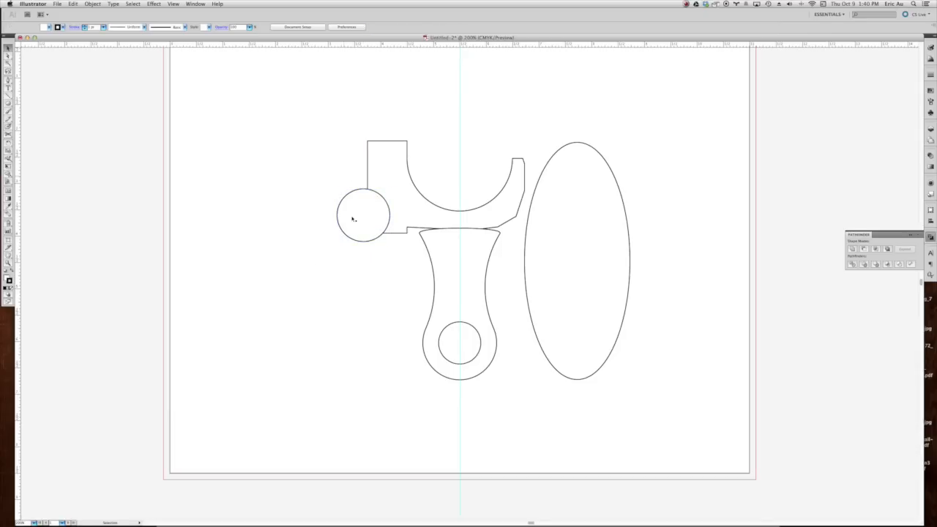
{"action": "left_click", "coordinate": [361, 219]}
{"action": "left_click", "coordinate": [333, 169]}
{"action": "left_click_drag", "start_coordinate": [364, 218], "coordinate": [368, 217]}
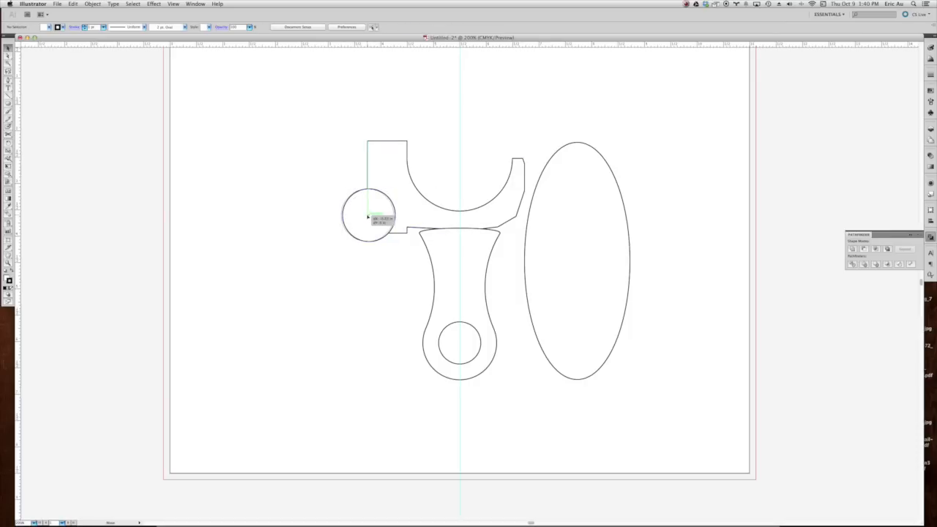
{"action": "left_click", "coordinate": [345, 174]}
{"action": "left_click", "coordinate": [371, 218]}
{"action": "left_click", "coordinate": [349, 170]}
Step: Apply Offset Path to the 1 in circle to create a slightly larger concentric circle around it
{"action": "left_click", "coordinate": [358, 220]}
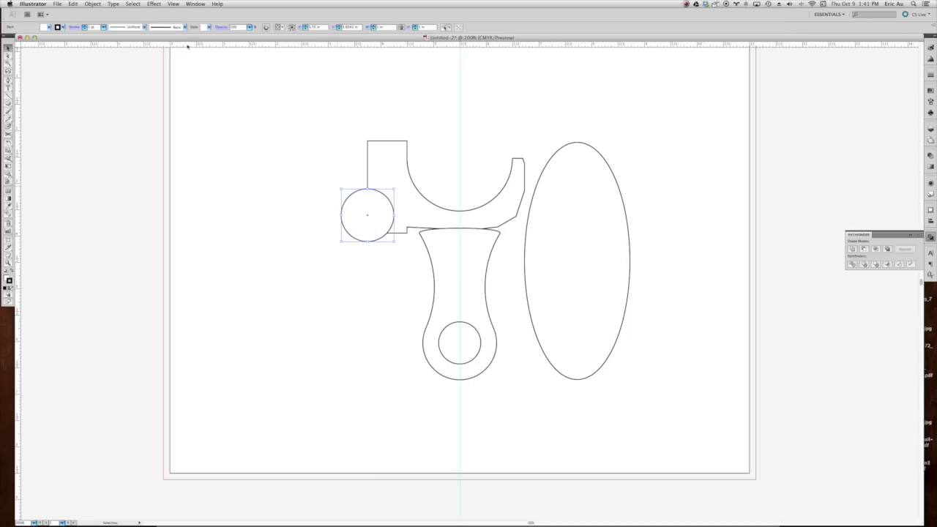
{"action": "left_click", "coordinate": [93, 3]}
{"action": "mouse_move", "coordinate": [117, 141]}
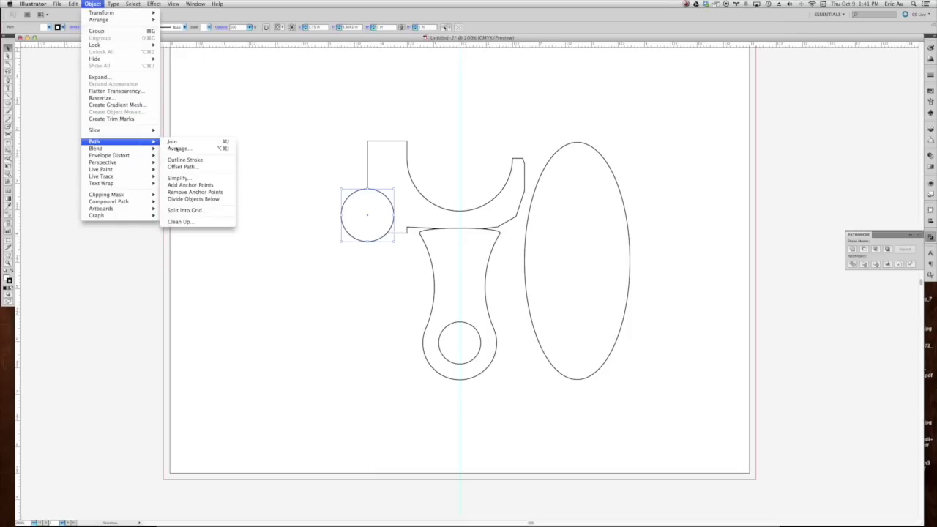
{"action": "left_click", "coordinate": [188, 168]}
{"action": "left_click", "coordinate": [195, 169]}
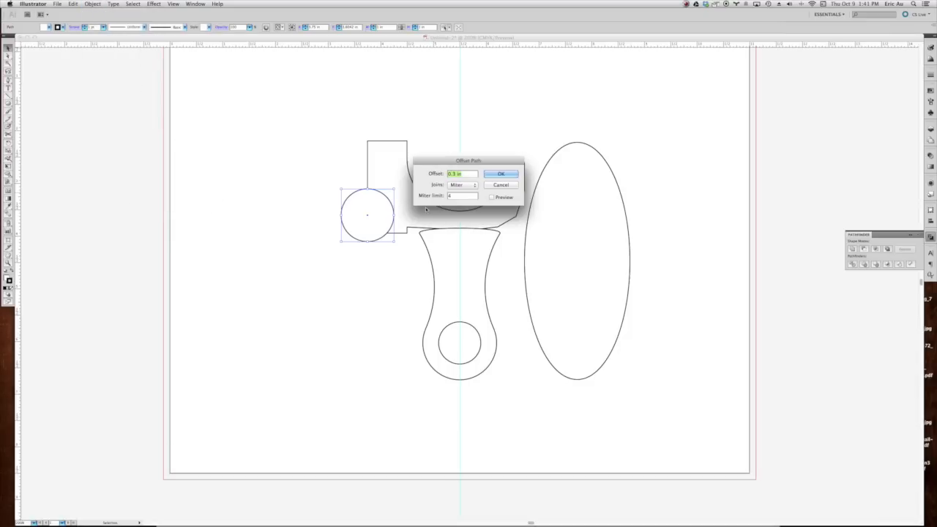
{"action": "type", "text": ".05"}
{"action": "key", "text": "Return"}
{"action": "left_click", "coordinate": [384, 262]}
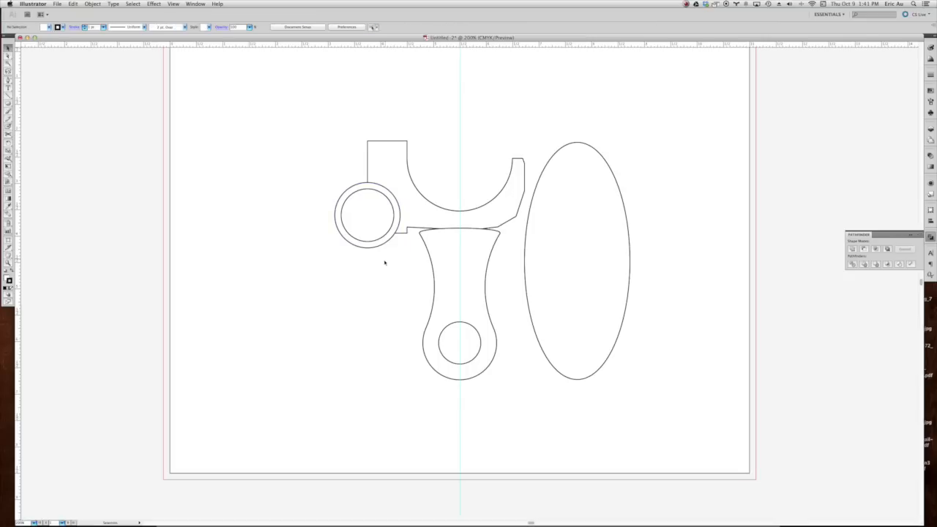
Step: Subtract the 1 in circle from the cradle to cut a round notch in its rectangular end
{"action": "left_click", "coordinate": [368, 207]}
{"action": "left_click", "coordinate": [376, 173], "text": "shift"}
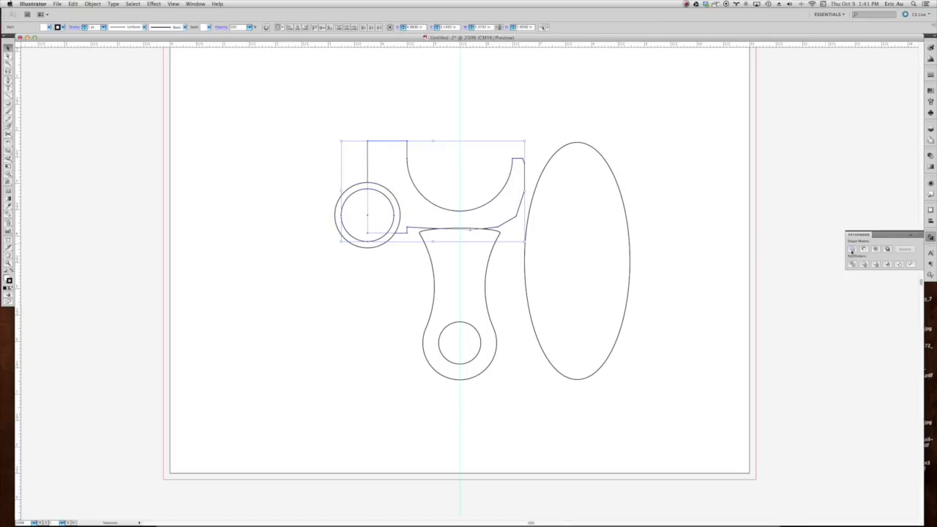
{"action": "left_click", "coordinate": [865, 249]}
{"action": "left_click", "coordinate": [460, 130]}
{"action": "left_click", "coordinate": [369, 209]}
{"action": "left_click", "coordinate": [460, 211], "text": "shift"}
{"action": "left_click", "coordinate": [864, 249]}
{"action": "left_click", "coordinate": [446, 167]}
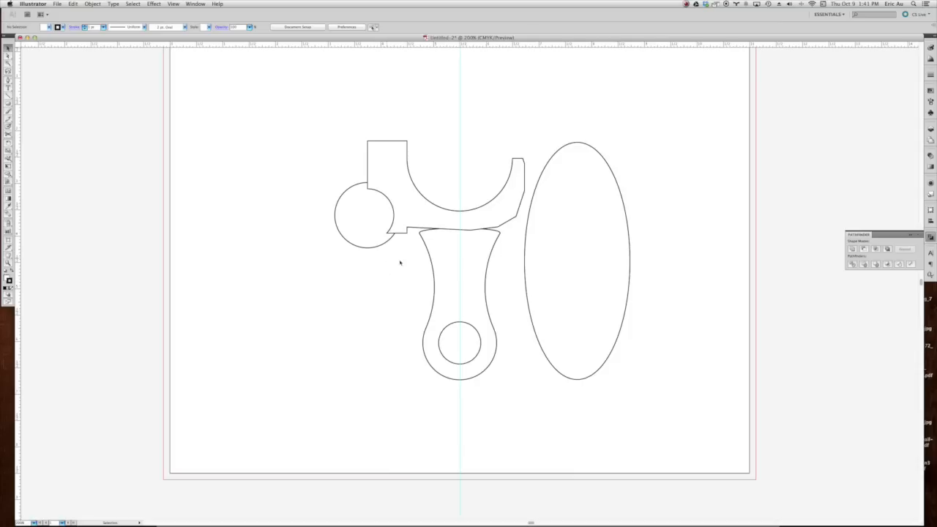
Step: Delete the larger offset circle behind the round notch
{"action": "key", "text": "super+equal"}
{"action": "scroll", "coordinate": [355, 230], "scroll_direction": "up", "scroll_amount": 1}
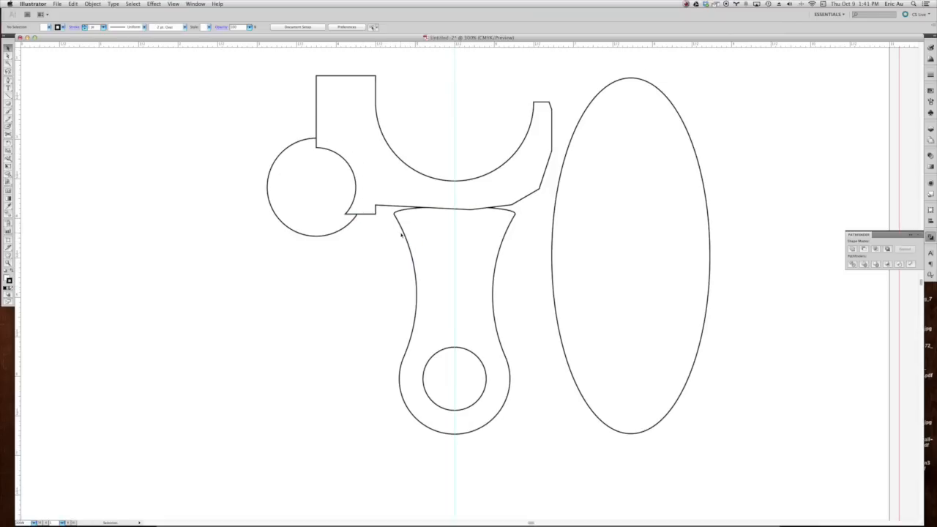
{"action": "left_click", "coordinate": [374, 215]}
{"action": "left_click", "coordinate": [370, 229]}
{"action": "left_click", "coordinate": [375, 214]}
{"action": "left_click", "coordinate": [342, 226]}
{"action": "key", "text": "Delete"}
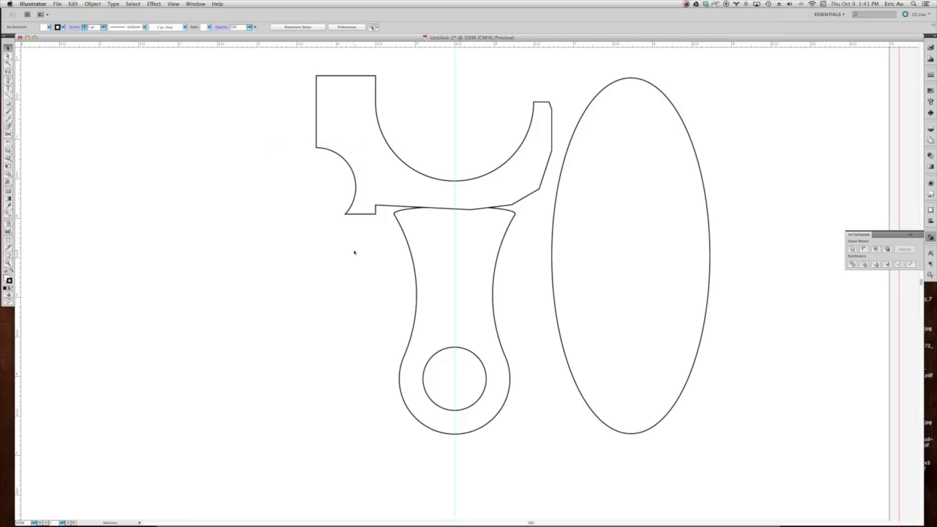
Step: Cut the cradle outline with the Scissors tool at the pointed corner below the round notch
{"action": "left_click", "coordinate": [359, 215]}
{"action": "key", "text": "c"}
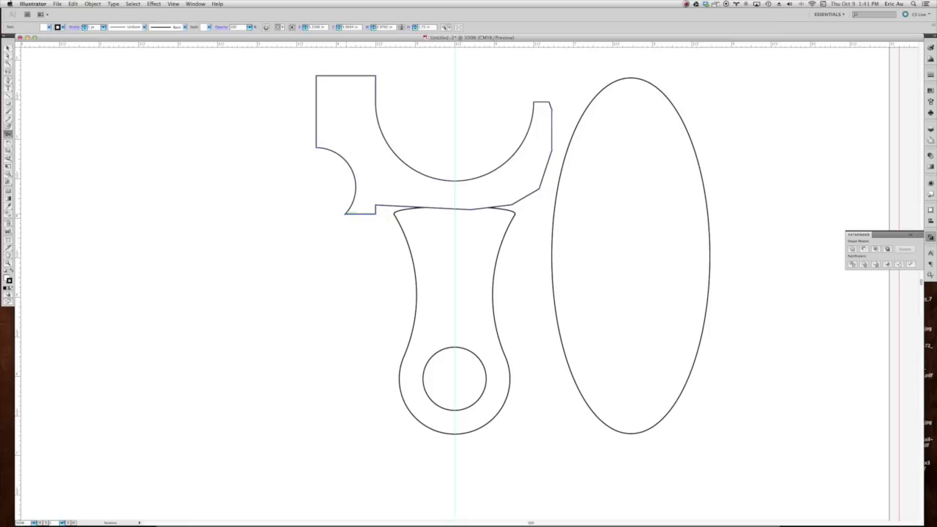
{"action": "left_click", "coordinate": [399, 208]}
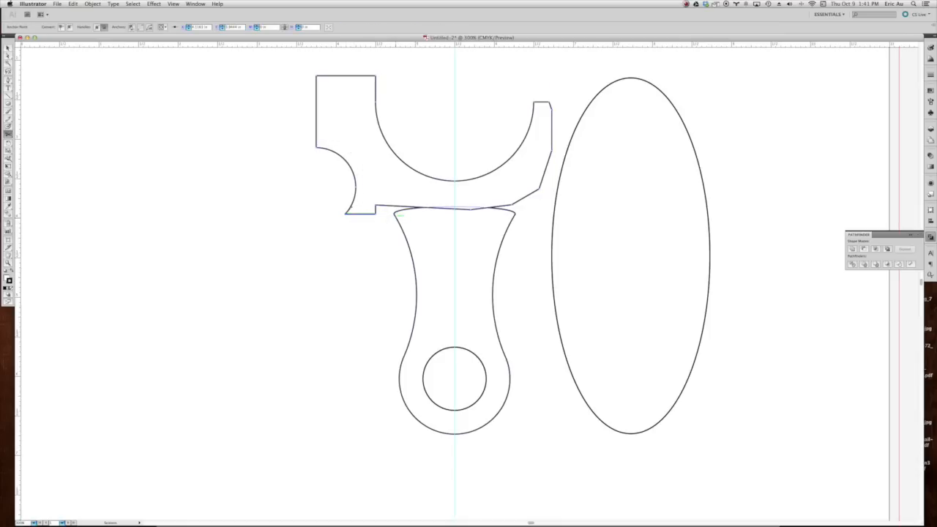
Step: Cut the handle outline at its two upper corners and delete the curved top edge between them
{"action": "left_click", "coordinate": [396, 214]}
{"action": "left_click", "coordinate": [515, 211]}
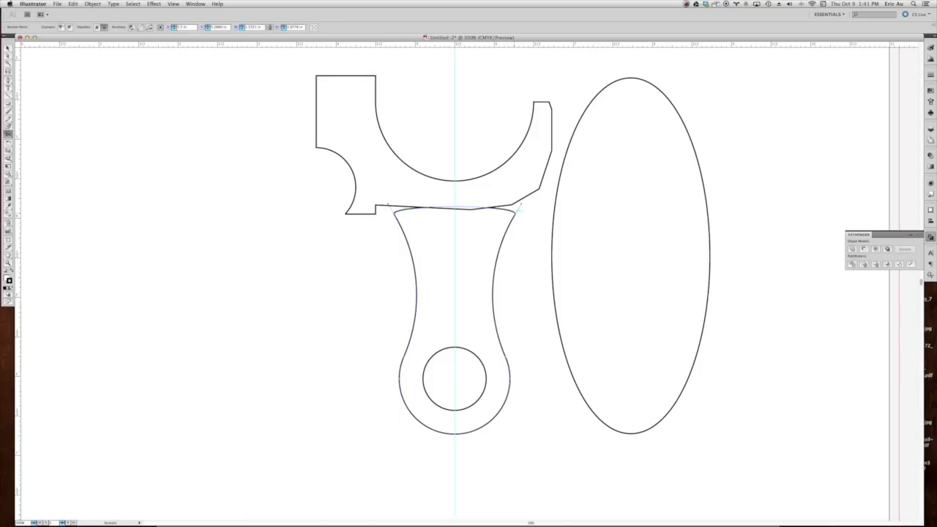
{"action": "key", "text": "a"}
{"action": "left_click", "coordinate": [523, 220]}
{"action": "left_click", "coordinate": [512, 212]}
{"action": "key", "text": "Delete"}
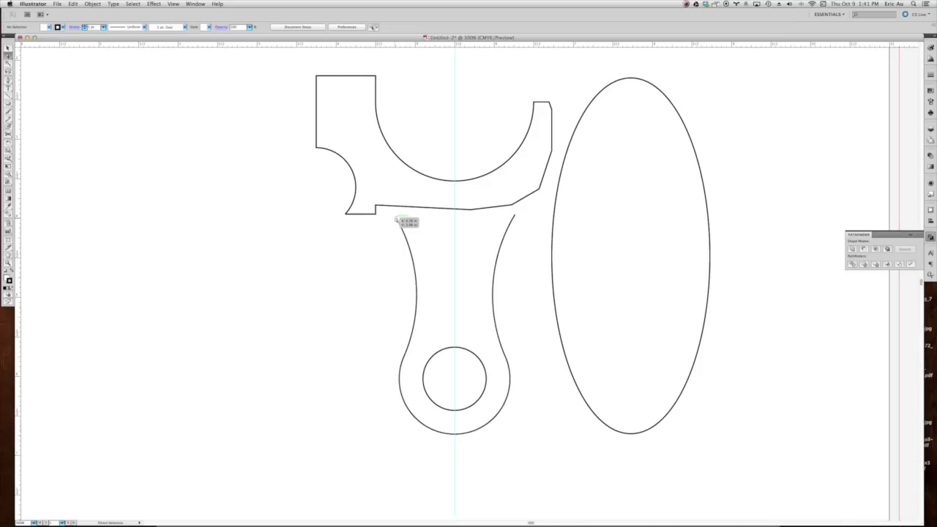
Step: Pull the handle's open left end out below the notch corner, and cut away the cradle's underside from that corner to the centre guide
{"action": "left_click_drag", "start_coordinate": [397, 220], "coordinate": [349, 224]}
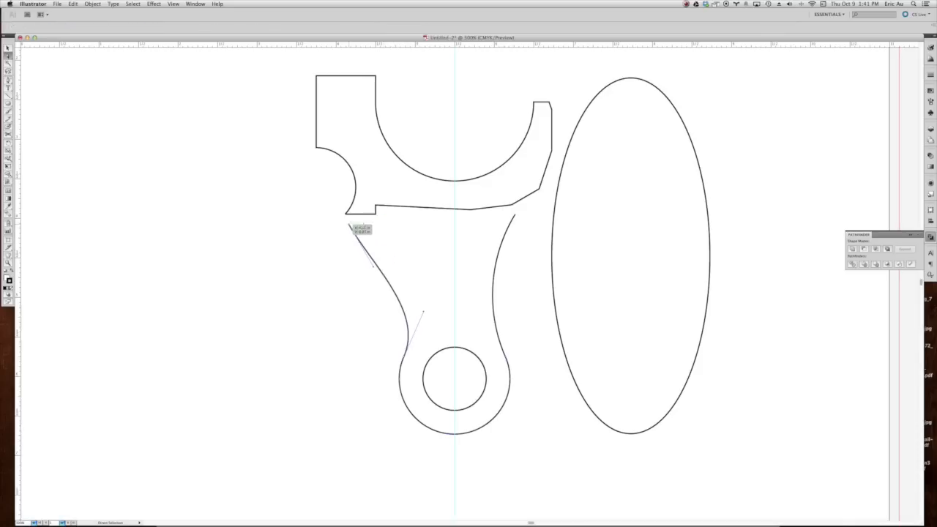
{"action": "left_click", "coordinate": [370, 218]}
{"action": "left_click", "coordinate": [385, 226]}
{"action": "key", "text": "c"}
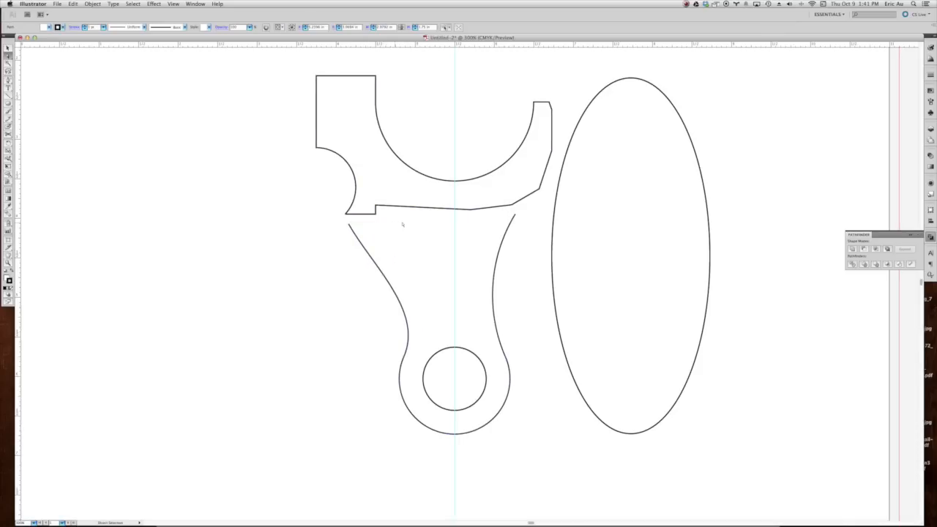
{"action": "left_click", "coordinate": [455, 208]}
{"action": "key", "text": "a"}
{"action": "left_click", "coordinate": [441, 226]}
{"action": "left_click", "coordinate": [430, 209]}
{"action": "key", "text": "Delete"}
{"action": "key", "text": "Delete"}
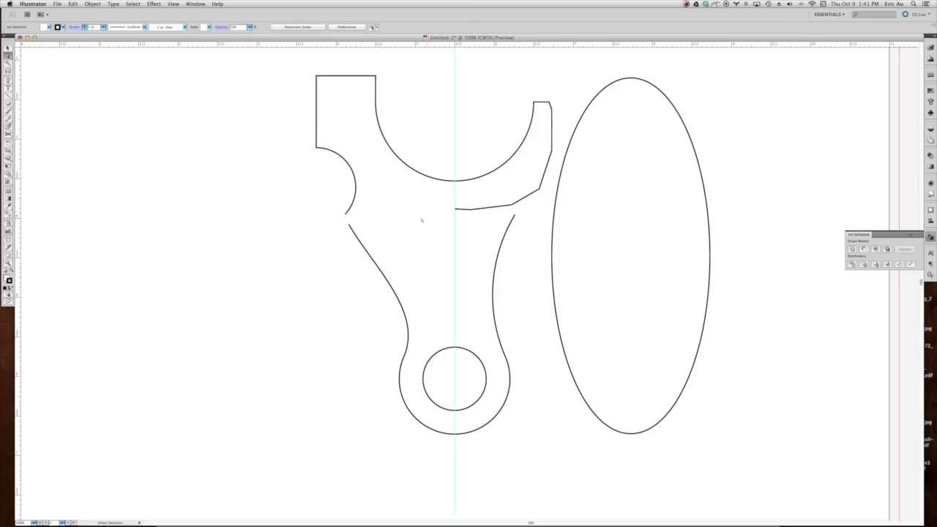
Step: Join the handle's open left end to the cradle's pointed corner below the round notch
{"action": "left_click", "coordinate": [349, 226]}
{"action": "mouse_move", "coordinate": [350, 226]}
{"action": "left_mouse_down"}
{"action": "mouse_move", "coordinate": [346, 214]}
{"action": "mouse_move", "coordinate": [356, 223]}
{"action": "left_mouse_up"}
{"action": "key", "text": "super+j"}
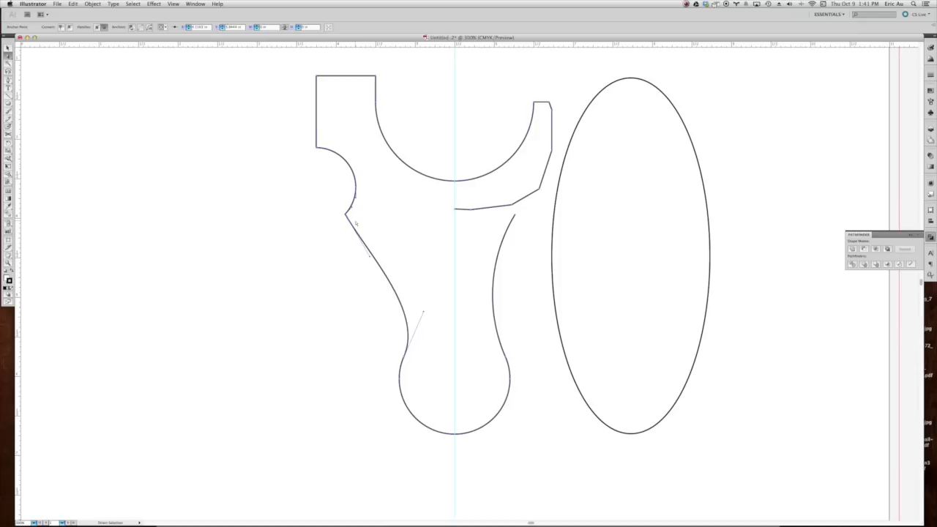
{"action": "left_click", "coordinate": [357, 224]}
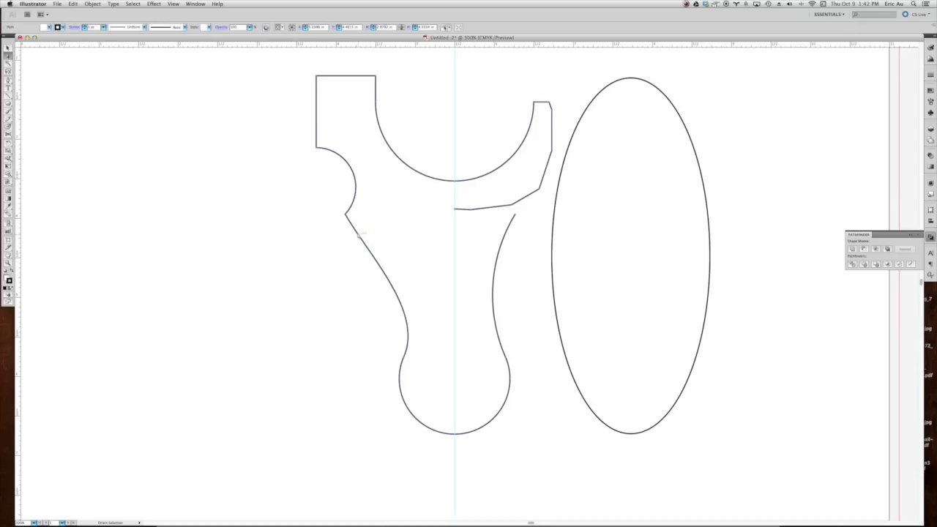
{"action": "left_click", "coordinate": [329, 224]}
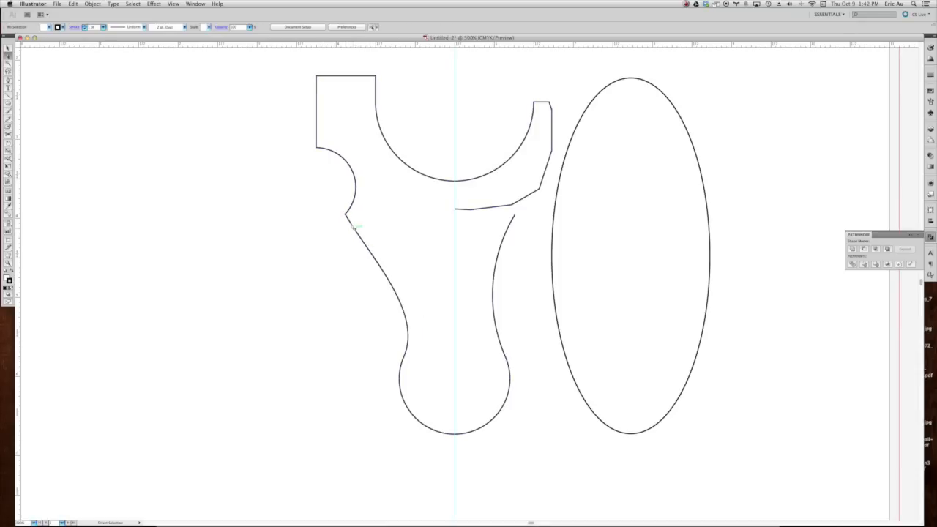
Step: Reshape the handle's left side into a smooth concave curve by swinging the notch corner's direction handle inward, nearly horizontal
{"action": "left_click", "coordinate": [346, 215]}
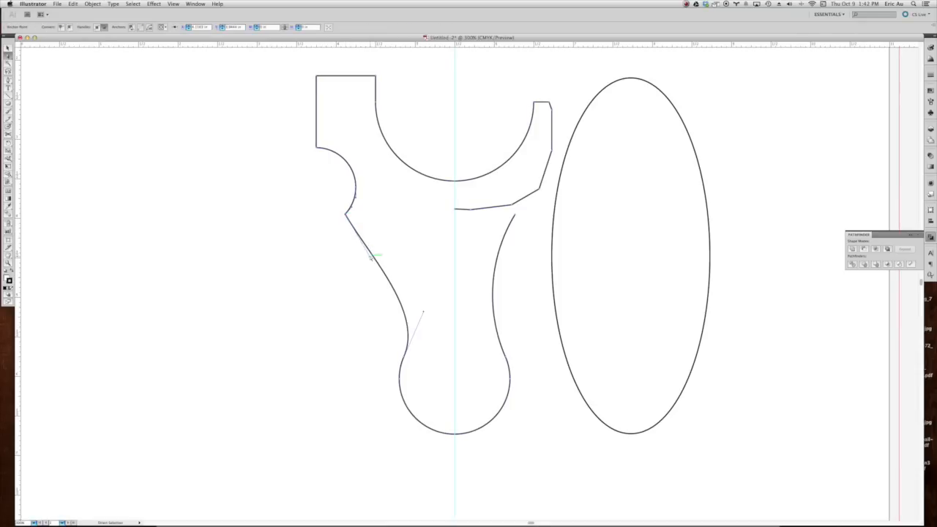
{"action": "left_click_drag", "start_coordinate": [373, 256], "coordinate": [434, 225]}
{"action": "left_click", "coordinate": [422, 313]}
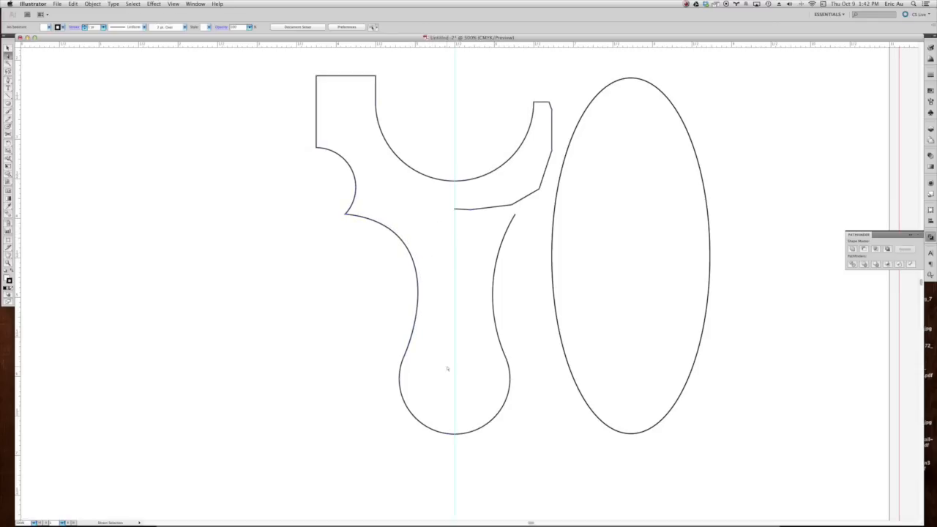
Step: Send the joined outline behind the small ring circle
{"action": "left_click_drag", "start_coordinate": [382, 312], "coordinate": [429, 348]}
{"action": "key", "text": "alt+super+3"}
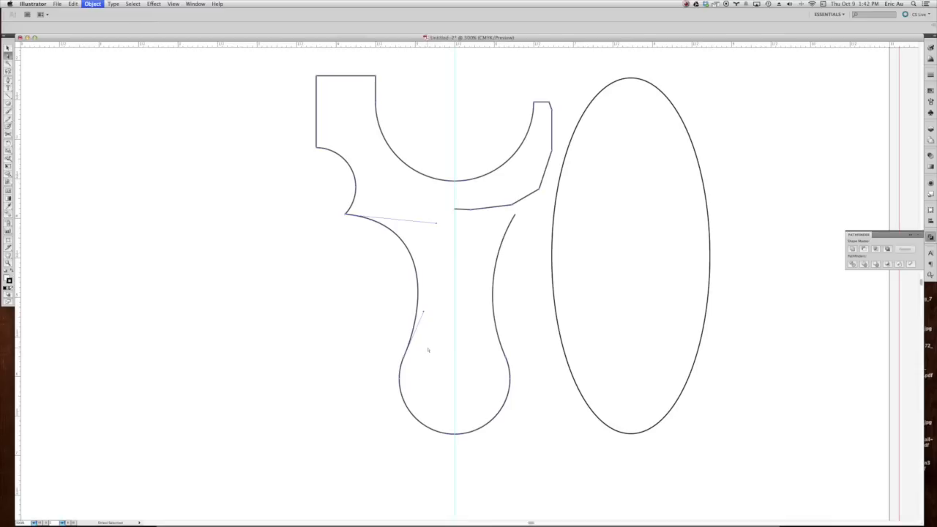
{"action": "left_click", "coordinate": [422, 369]}
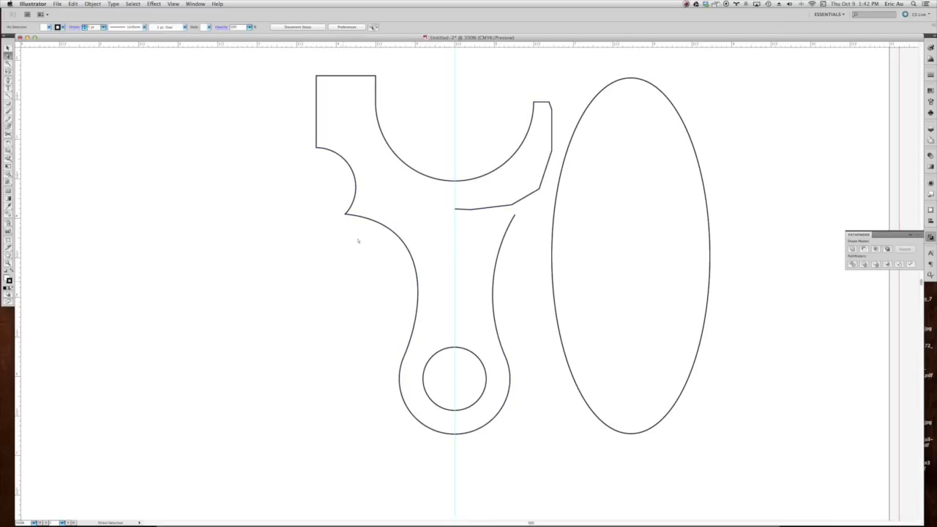
Step: Fine-tune the handle's left curve by raising the notch corner's direction handle slightly
{"action": "left_click", "coordinate": [380, 224]}
{"action": "left_click", "coordinate": [367, 251]}
{"action": "left_click", "coordinate": [389, 228]}
{"action": "left_click_drag", "start_coordinate": [438, 226], "coordinate": [440, 218]}
{"action": "left_click", "coordinate": [344, 251]}
{"action": "scroll", "coordinate": [345, 265], "scroll_direction": "up", "scroll_amount": 1}
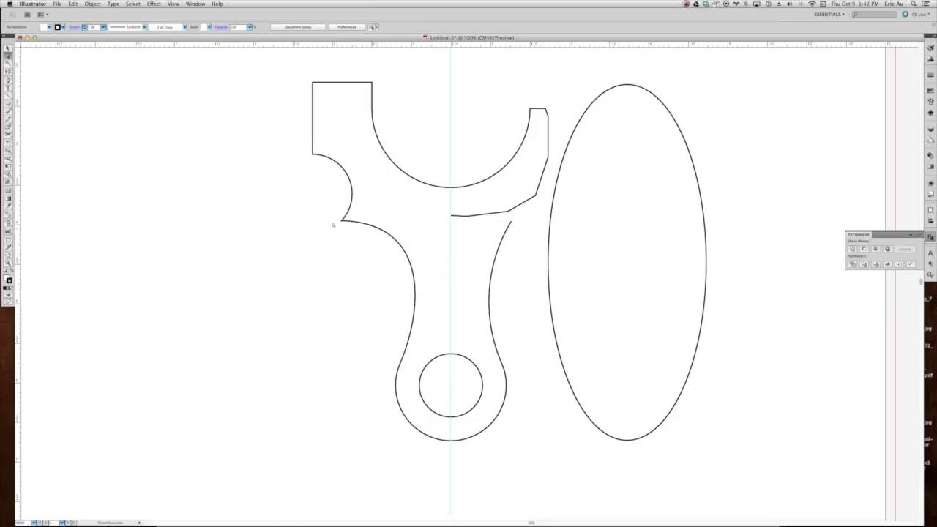
Step: Try rounding the outline's pointed corner below the round notch with the Round Any Corner script
{"action": "scroll", "coordinate": [323, 221], "scroll_direction": "up", "scroll_amount": 2}
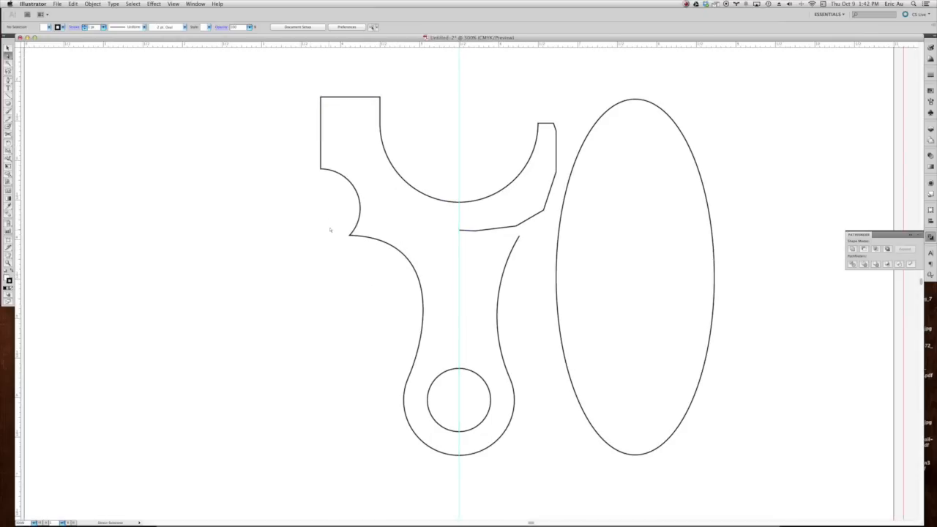
{"action": "left_click_drag", "start_coordinate": [345, 243], "coordinate": [350, 249]}
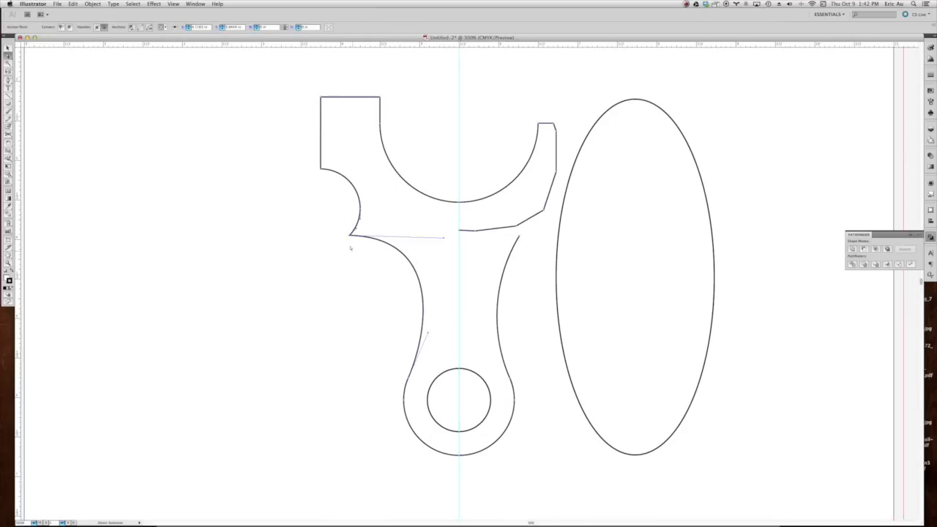
{"action": "left_click", "coordinate": [56, 4]}
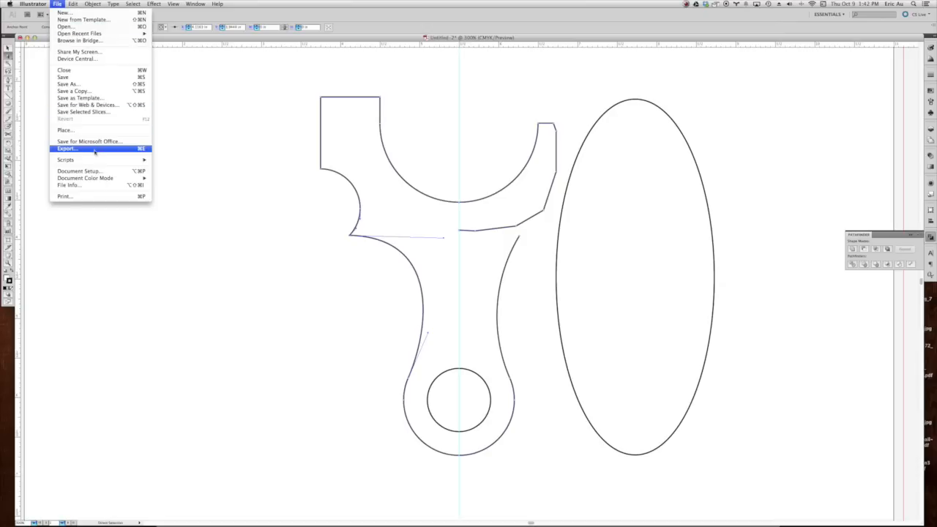
{"action": "mouse_move", "coordinate": [98, 160]}
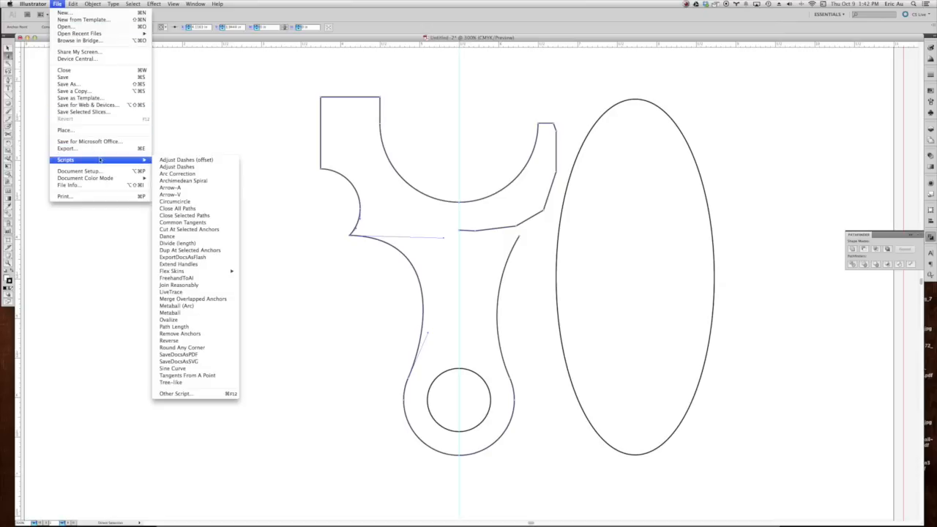
{"action": "left_click", "coordinate": [198, 347]}
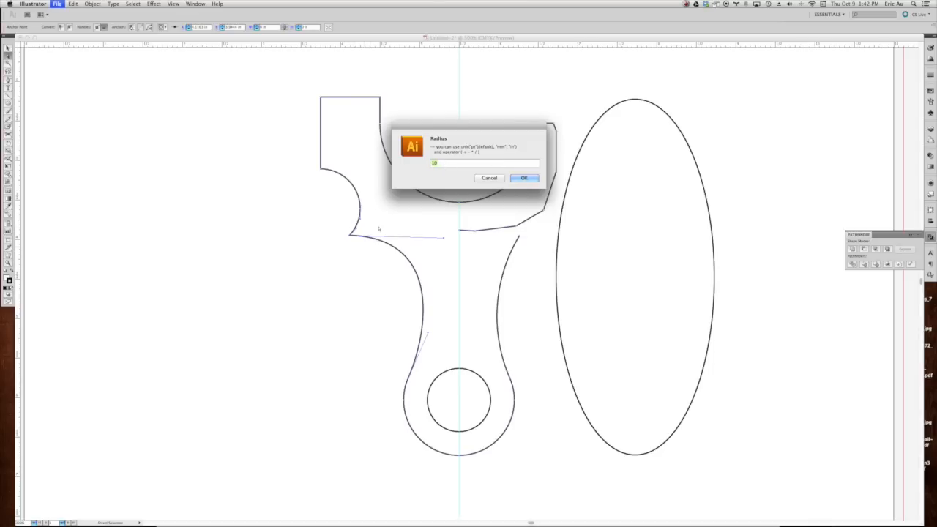
{"action": "key", "text": "Return"}
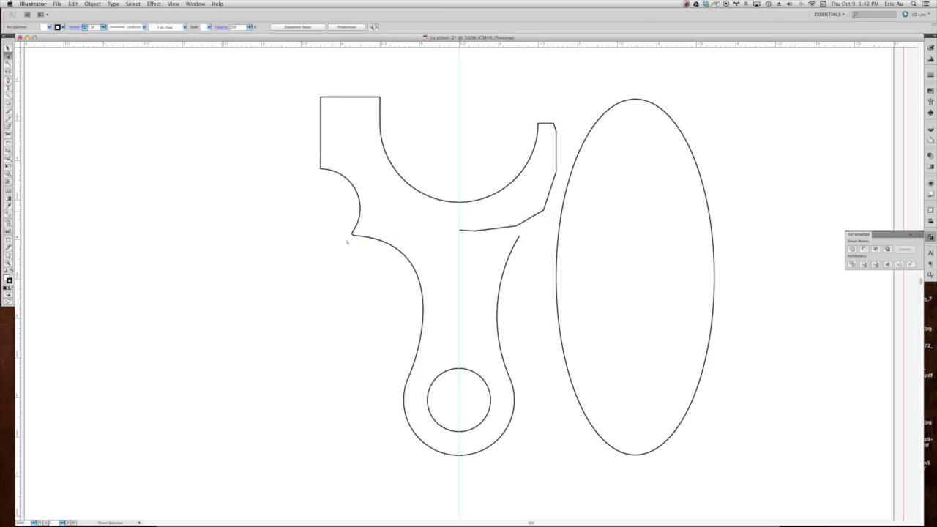
Step: Undo the rounding of the corner below the notch
{"action": "left_click_drag", "start_coordinate": [357, 239], "coordinate": [334, 224]}
{"action": "left_click", "coordinate": [72, 3]}
{"action": "left_click", "coordinate": [87, 33]}
{"action": "left_click_drag", "start_coordinate": [351, 236], "coordinate": [347, 257]}
{"action": "key", "text": "super+z"}
Step: Round the pointed corner below the notch with the Round Any Corner script, using a slightly larger radius than the previous attempt
{"action": "left_click", "coordinate": [351, 261]}
{"action": "left_click_drag", "start_coordinate": [315, 222], "coordinate": [353, 257]}
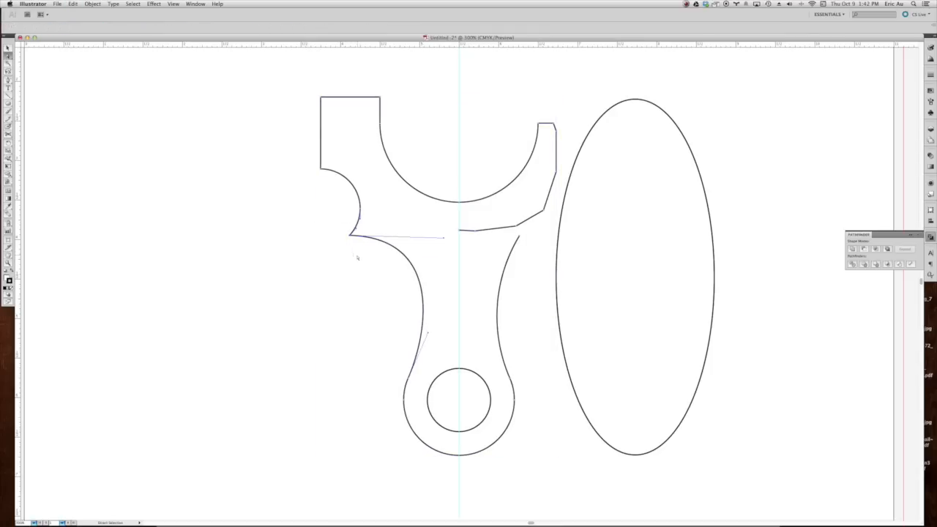
{"action": "left_click", "coordinate": [60, 4]}
{"action": "mouse_move", "coordinate": [88, 160]}
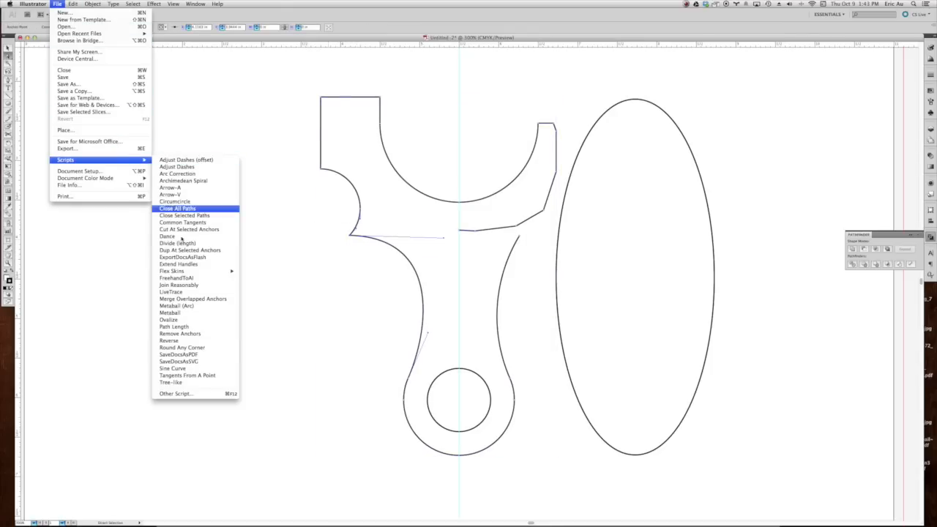
{"action": "left_click", "coordinate": [199, 348]}
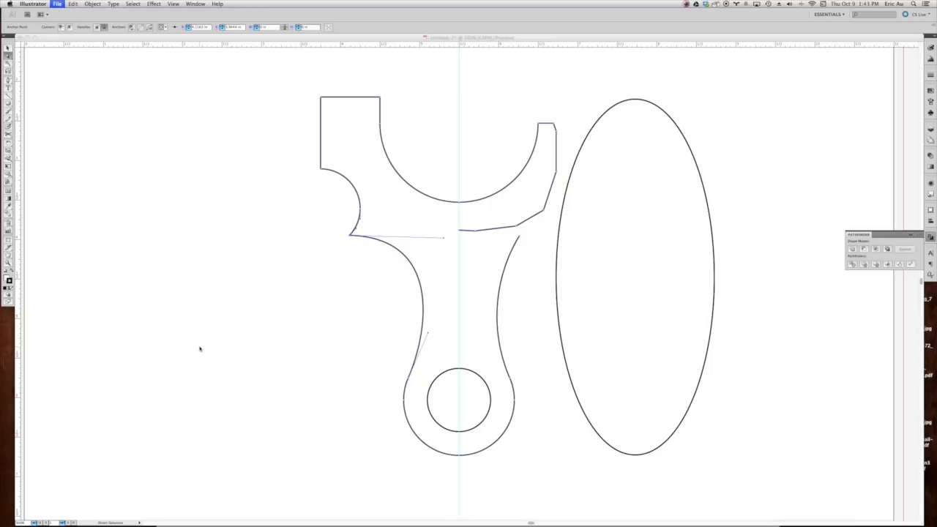
{"action": "key", "text": "Return"}
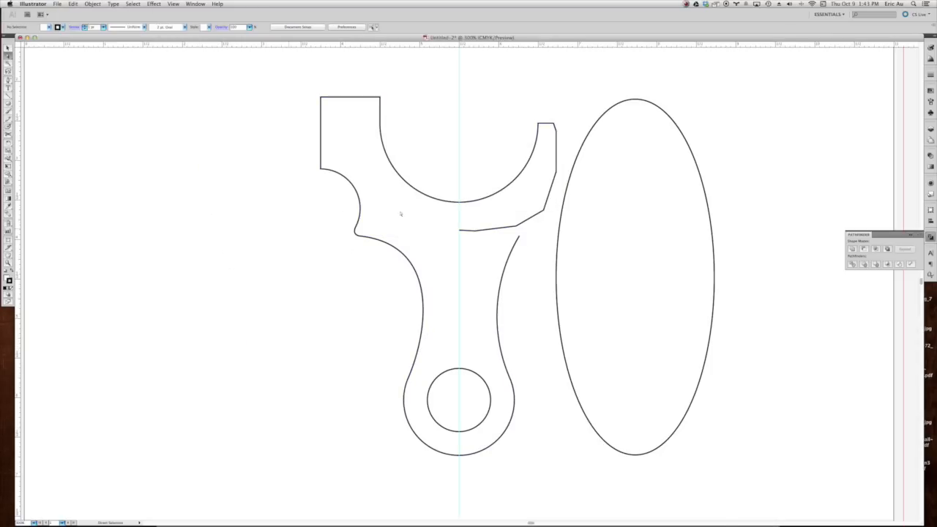
Step: Round the rectangular block's two upper corners and its lower outer corner together with the Round Any Corner script
{"action": "left_click_drag", "start_coordinate": [266, 166], "coordinate": [260, 171]}
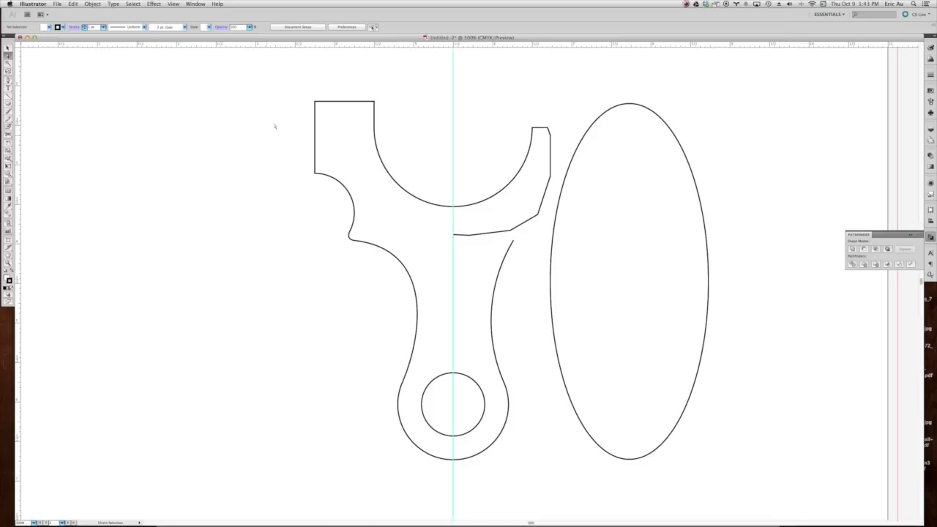
{"action": "scroll", "coordinate": [259, 151], "scroll_direction": "up", "scroll_amount": 2}
{"action": "scroll", "coordinate": [260, 151], "scroll_direction": "right", "scroll_amount": 2}
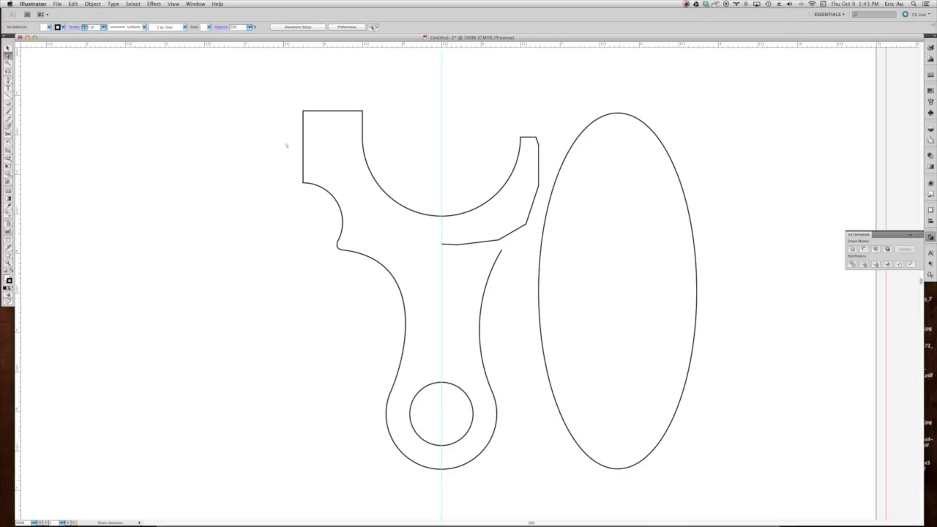
{"action": "left_click_drag", "start_coordinate": [287, 105], "coordinate": [306, 127]}
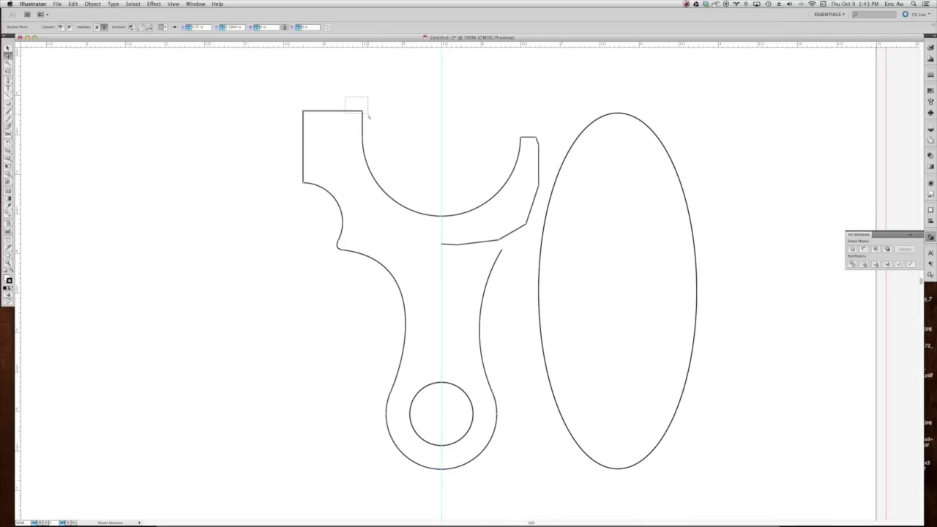
{"action": "left_click_drag", "start_coordinate": [369, 116], "coordinate": [370, 118]}
{"action": "left_click_drag", "start_coordinate": [300, 160], "coordinate": [312, 194]}
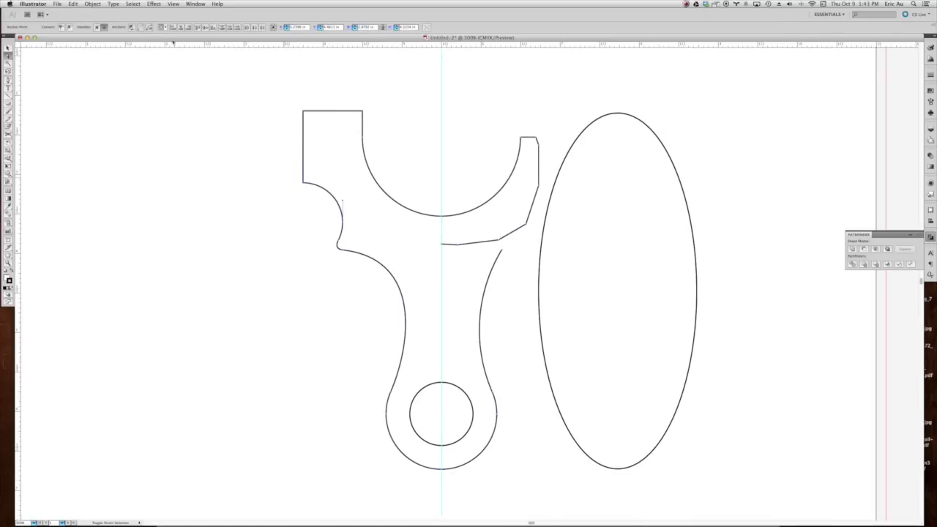
{"action": "left_click", "coordinate": [56, 4]}
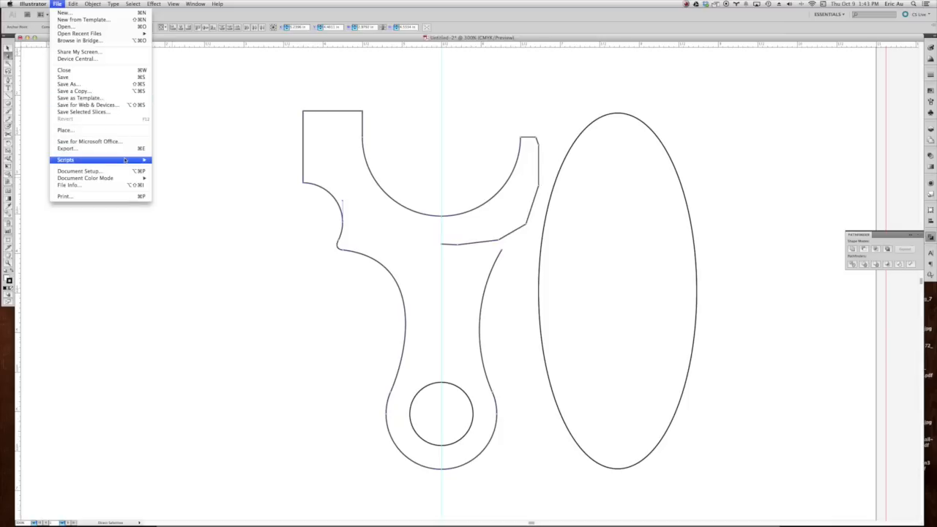
{"action": "mouse_move", "coordinate": [124, 160]}
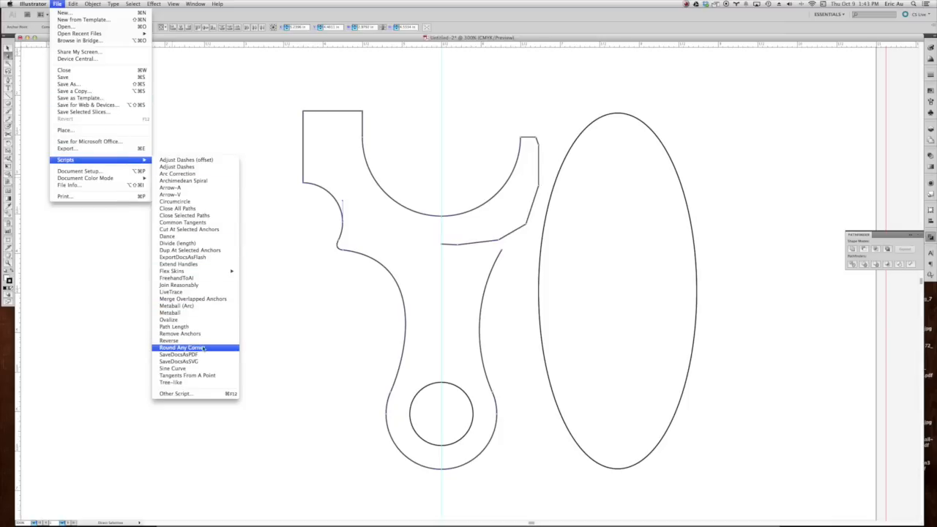
{"action": "left_click", "coordinate": [212, 349]}
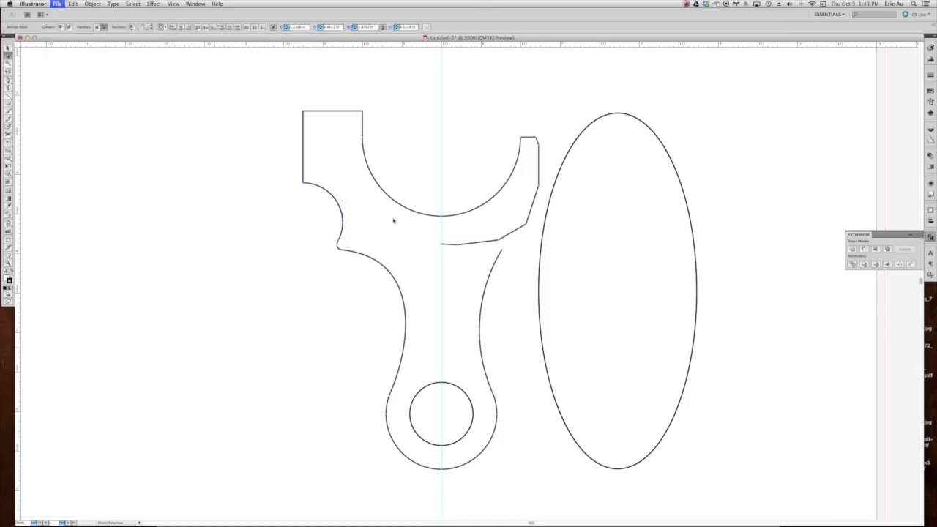
{"action": "key", "text": "Return"}
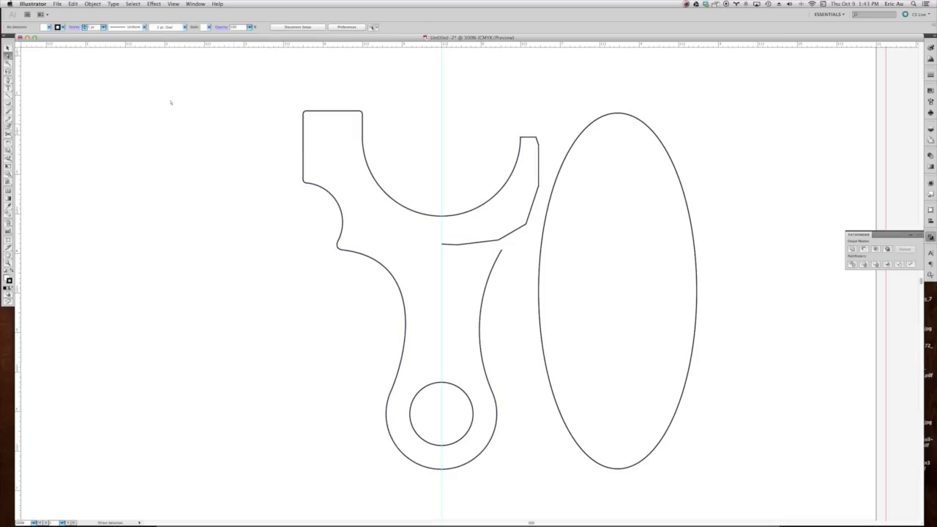
Step: Draw a 0.12 in diameter circle in the empty space beside the rectangular block's upper outer corner
{"action": "key", "text": "super+equal"}
{"action": "key", "text": "super+equal"}
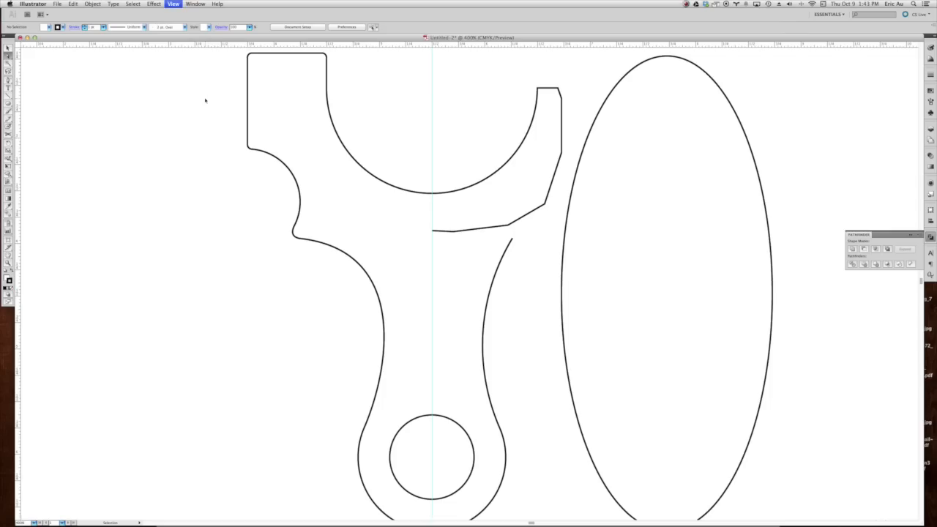
{"action": "scroll", "coordinate": [418, 330], "scroll_direction": "up", "scroll_amount": 5}
{"action": "scroll", "coordinate": [410, 307], "scroll_direction": "left", "scroll_amount": 4}
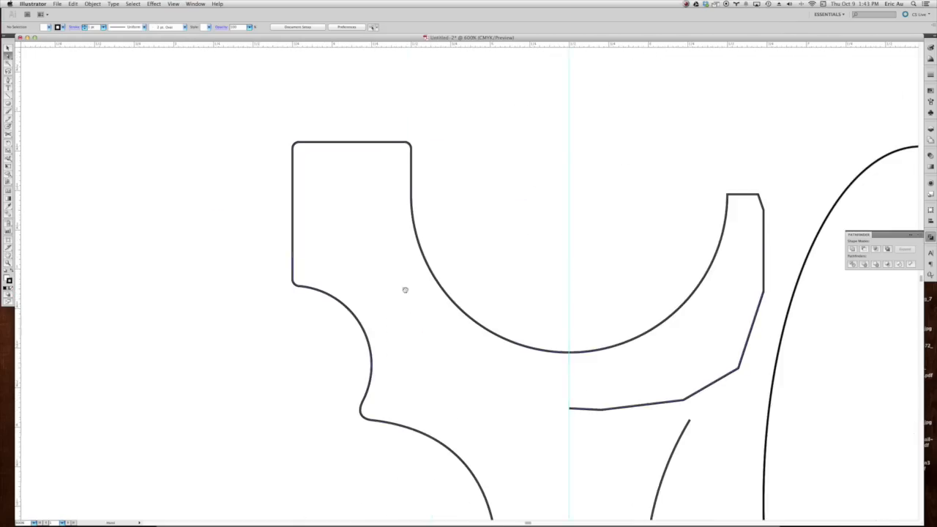
{"action": "left_click", "coordinate": [8, 103]}
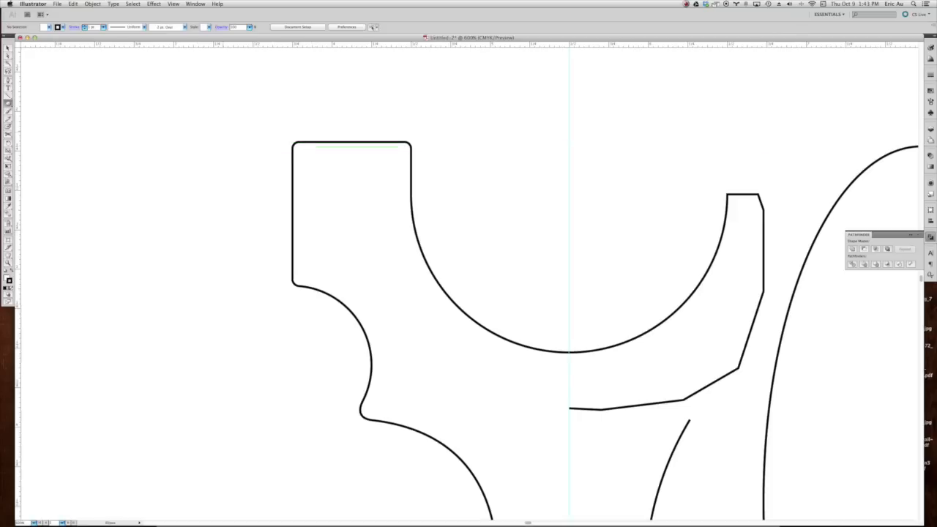
{"action": "left_click", "coordinate": [225, 126]}
{"action": "type", "text": ".12"}
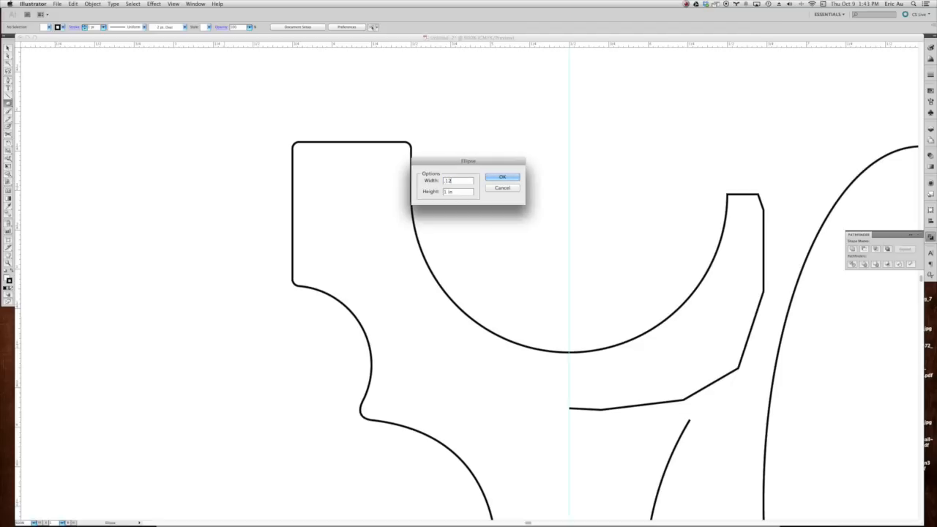
{"action": "key", "text": "Tab"}
{"action": "type", "text": ".12"}
{"action": "key", "text": "Return"}
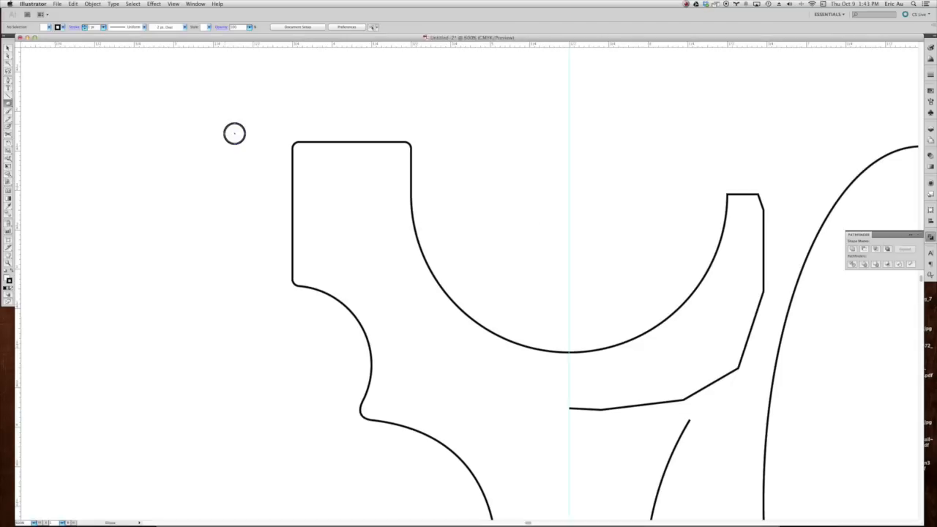
Step: Place the small circle over the block's outer edge near its top, mostly outside, and copy it level onto the inner edge
{"action": "left_click_drag", "start_coordinate": [235, 136], "coordinate": [294, 172]}
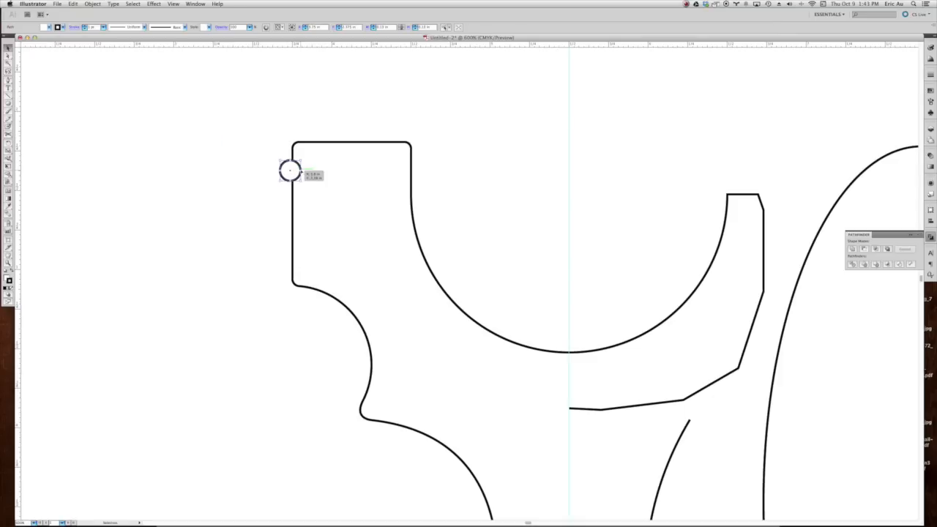
{"action": "key", "text": "Left"}
{"action": "key", "text": "super+shift+a"}
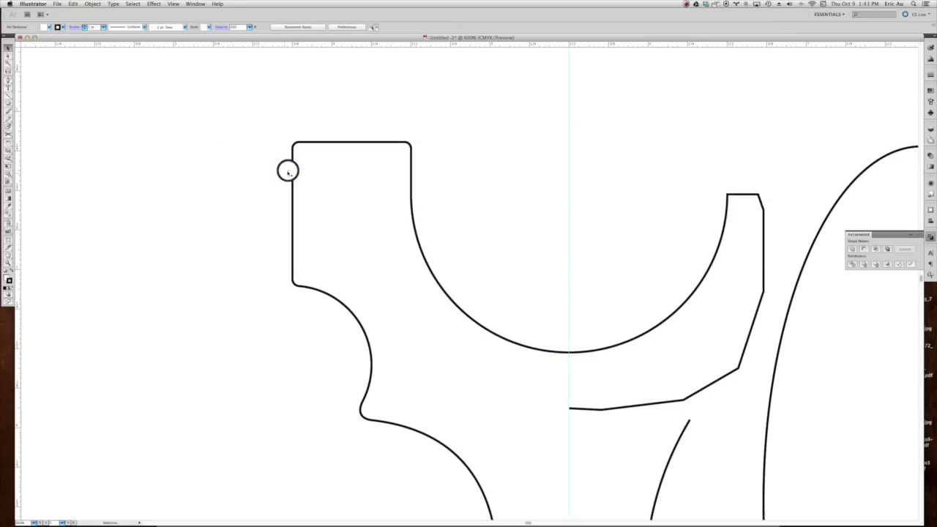
{"action": "left_click_drag", "start_coordinate": [288, 172], "coordinate": [416, 177]}
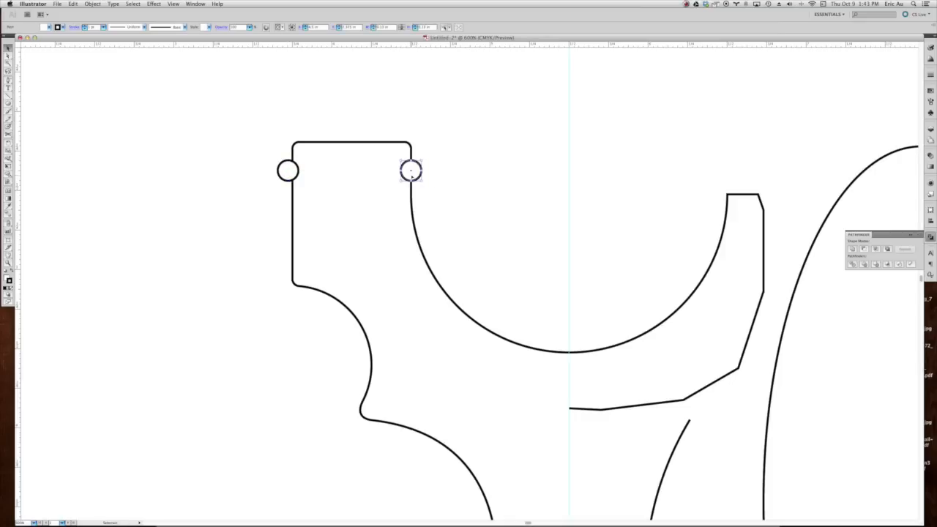
{"action": "left_click", "coordinate": [430, 177]}
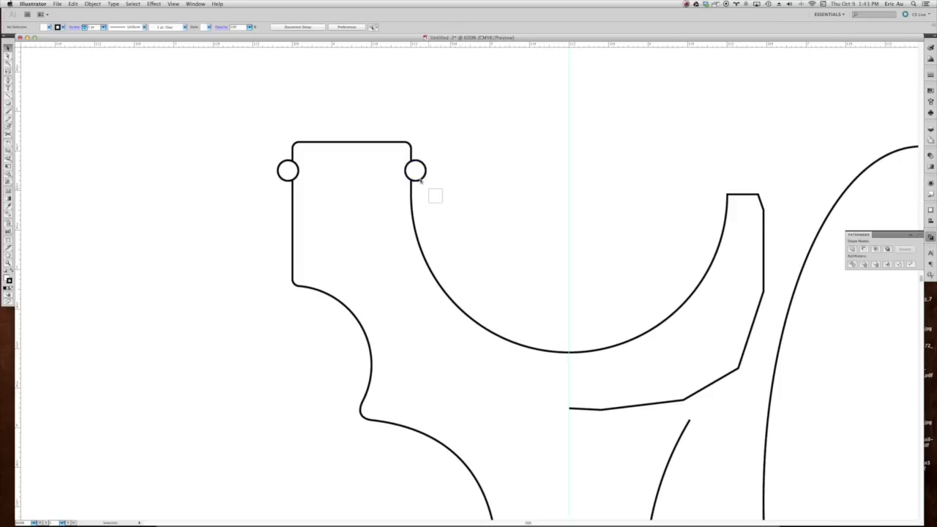
Step: Subtract the circle on the block's inner edge from the outline with Minus Front to cut a small groove
{"action": "left_click", "coordinate": [402, 168]}
{"action": "left_click", "coordinate": [405, 169], "text": "shift"}
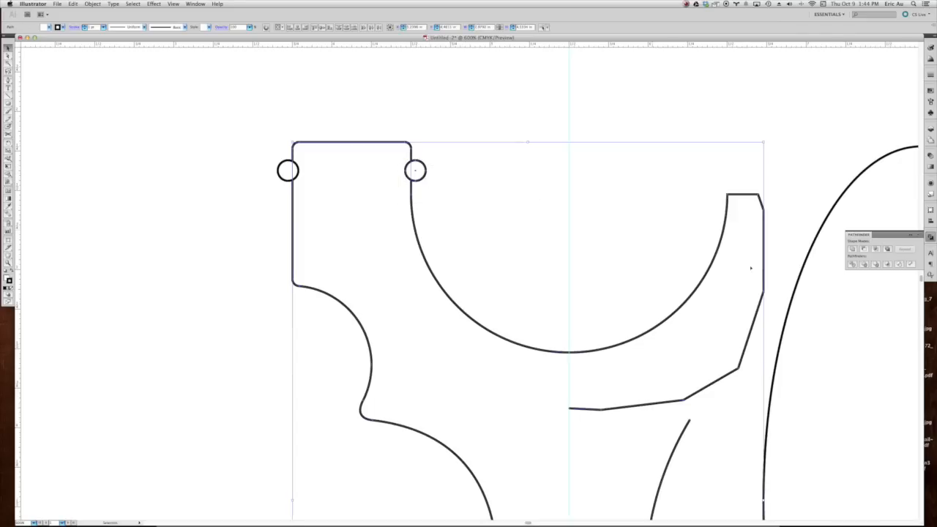
{"action": "left_click", "coordinate": [864, 249]}
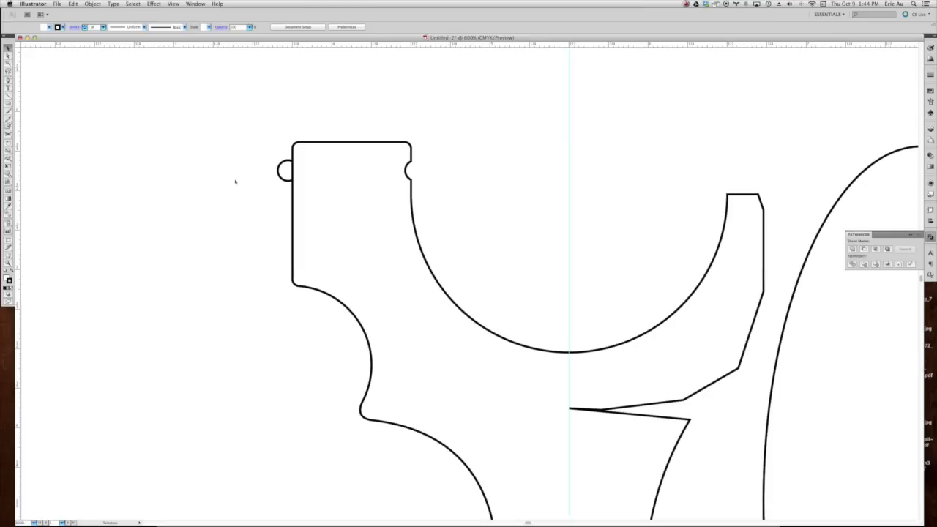
Step: Bring the circle on the block's outer edge in front of the outline and subtract it with Minus Front to cut a matching groove
{"action": "left_click", "coordinate": [287, 171]}
{"action": "left_click_drag", "start_coordinate": [266, 153], "coordinate": [325, 196]}
{"action": "left_click", "coordinate": [864, 249]}
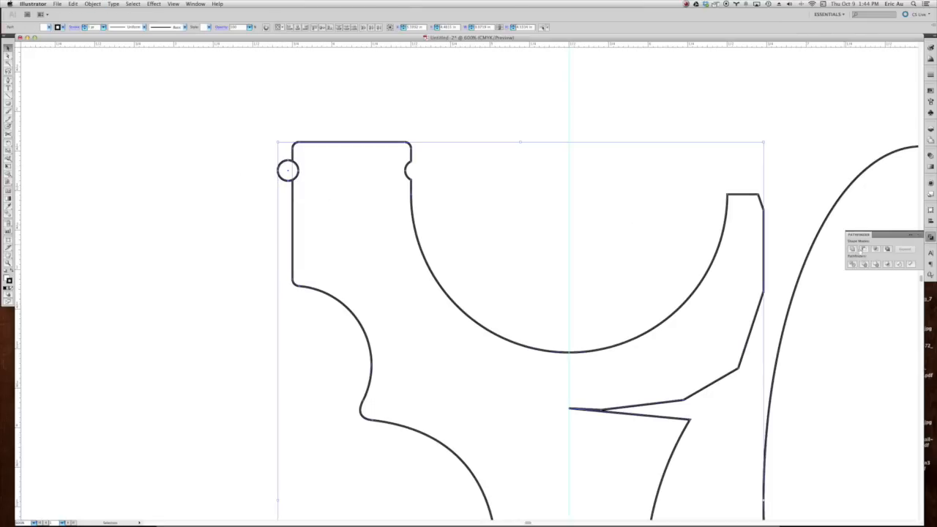
{"action": "left_click", "coordinate": [254, 108]}
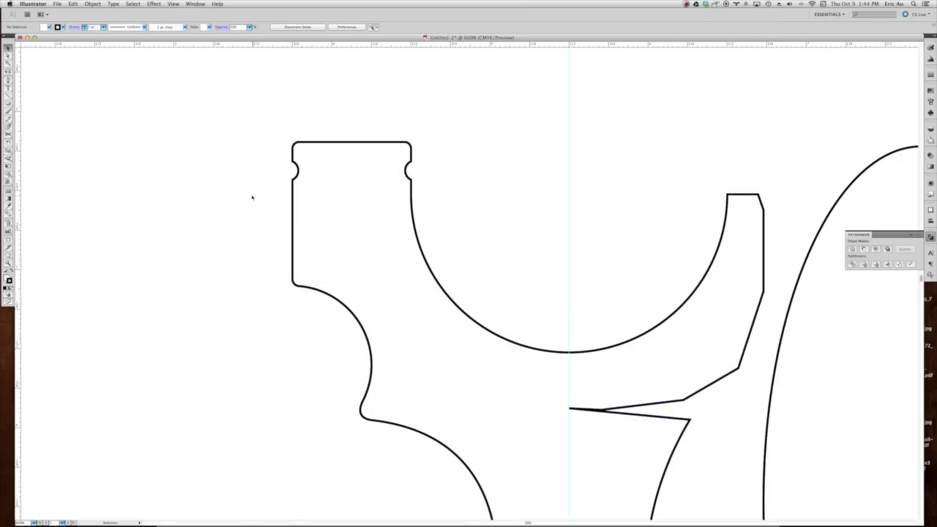
Step: Draw a 0.25 in diameter circle in the empty space outside the grooved block
{"action": "key", "text": "super+minus"}
{"action": "key", "text": "super+minus"}
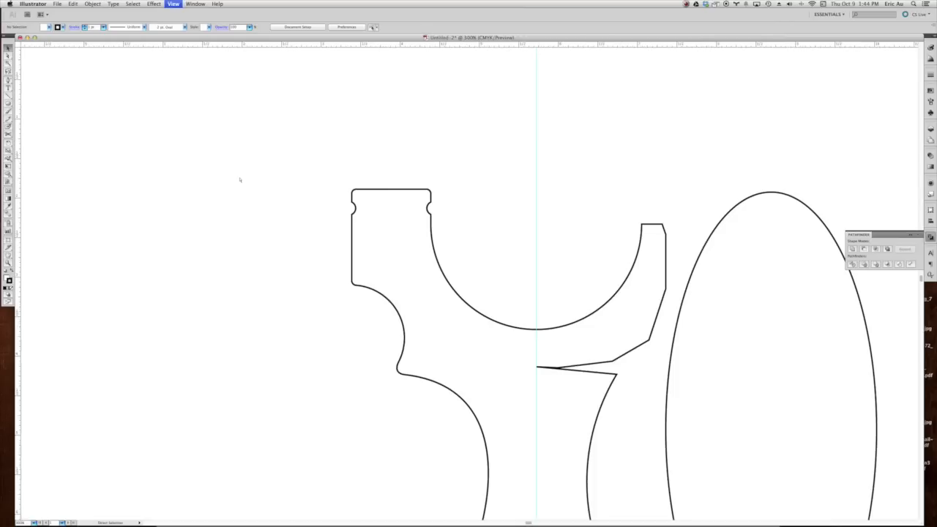
{"action": "key", "text": "super+equal"}
{"action": "key", "text": "super+equal"}
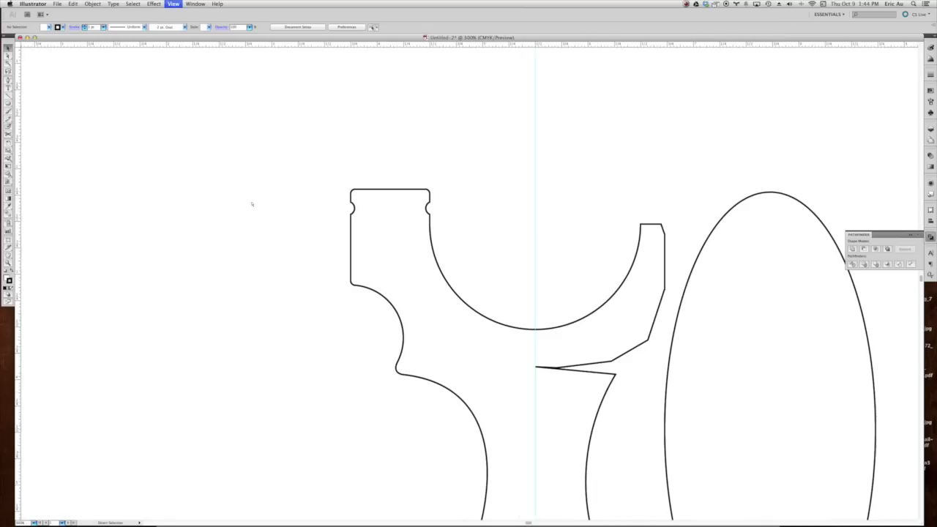
{"action": "key", "text": "l"}
{"action": "left_click", "coordinate": [181, 189]}
{"action": "key", "text": "BackSpace"}
{"action": "type", "text": ".25"}
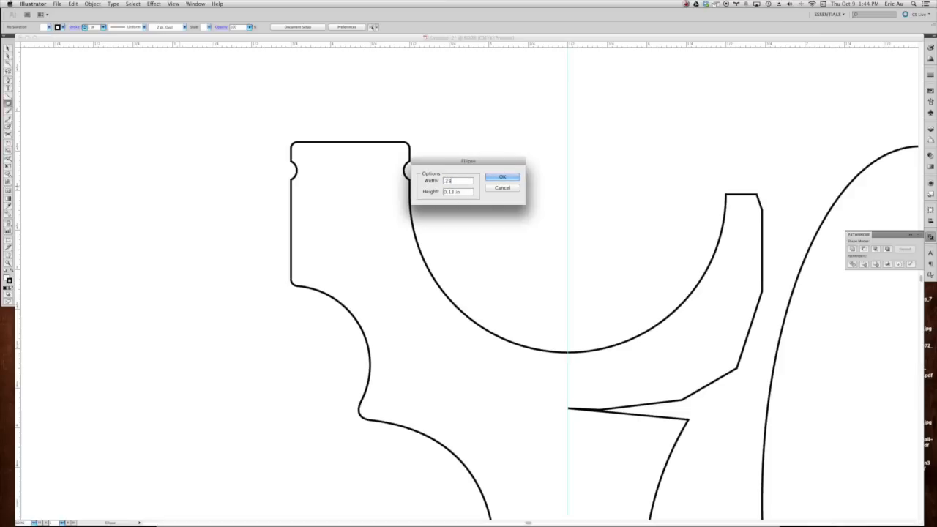
{"action": "key", "text": "Tab"}
{"action": "type", "text": ".25"}
{"action": "key", "text": "Return"}
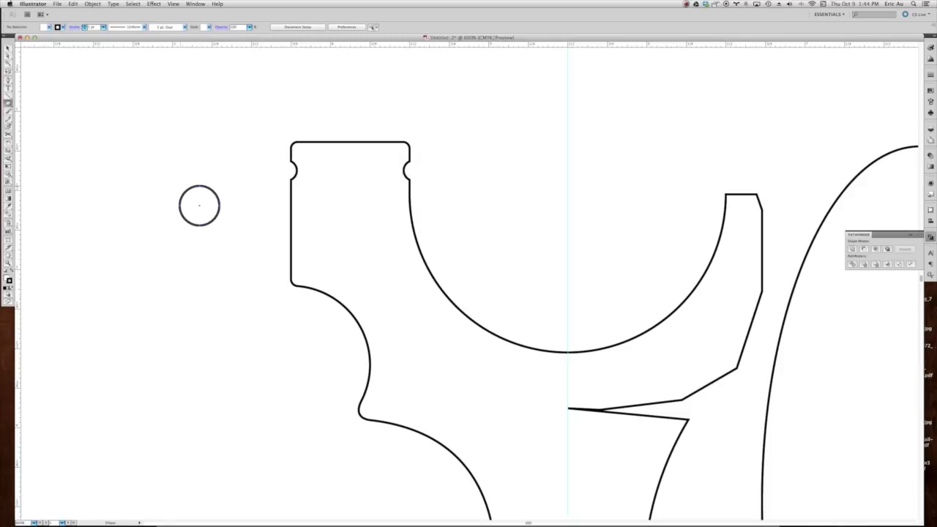
Step: Move the circle inside the block below the grooves and place a vertical guide through the block's centre using a block-wide helper rectangle
{"action": "left_click_drag", "start_coordinate": [198, 208], "coordinate": [352, 207]}
{"action": "left_click", "coordinate": [230, 193]}
{"action": "key", "text": "l"}
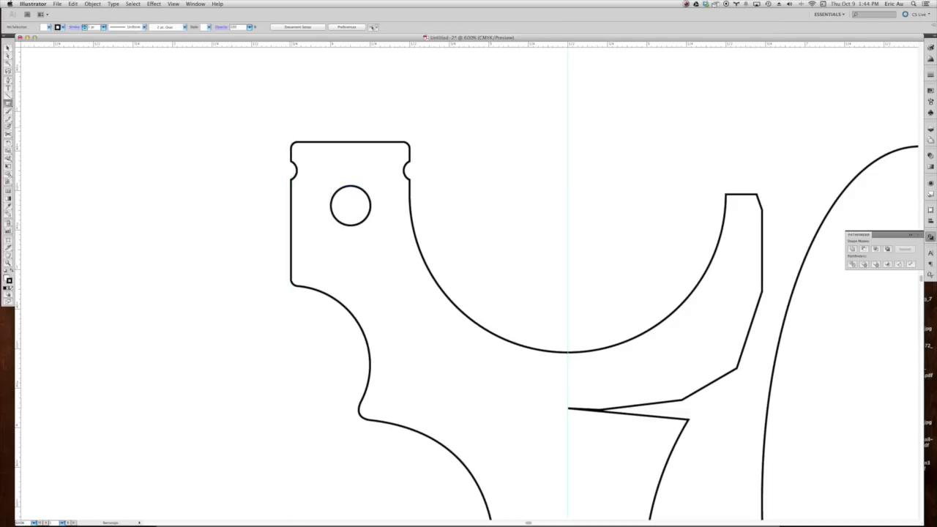
{"action": "left_click_drag", "start_coordinate": [290, 127], "coordinate": [410, 155]}
{"action": "key", "text": "v"}
{"action": "left_click_drag", "start_coordinate": [350, 141], "coordinate": [352, 118]}
{"action": "left_click_drag", "start_coordinate": [18, 200], "coordinate": [350, 116]}
Step: Centre the circle on the new vertical guide and delete the helper rectangle above the block
{"action": "left_click", "coordinate": [331, 206]}
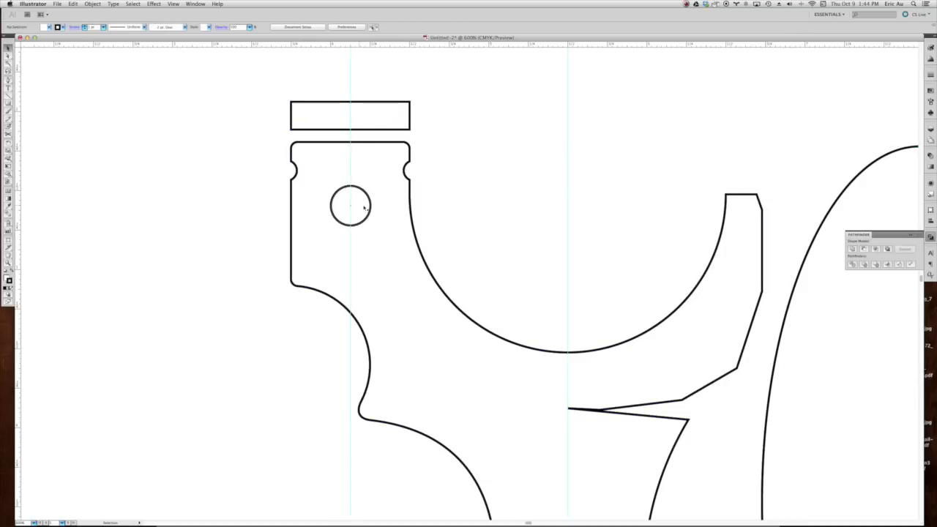
{"action": "left_click_drag", "start_coordinate": [340, 207], "coordinate": [353, 204]}
{"action": "left_click", "coordinate": [351, 114]}
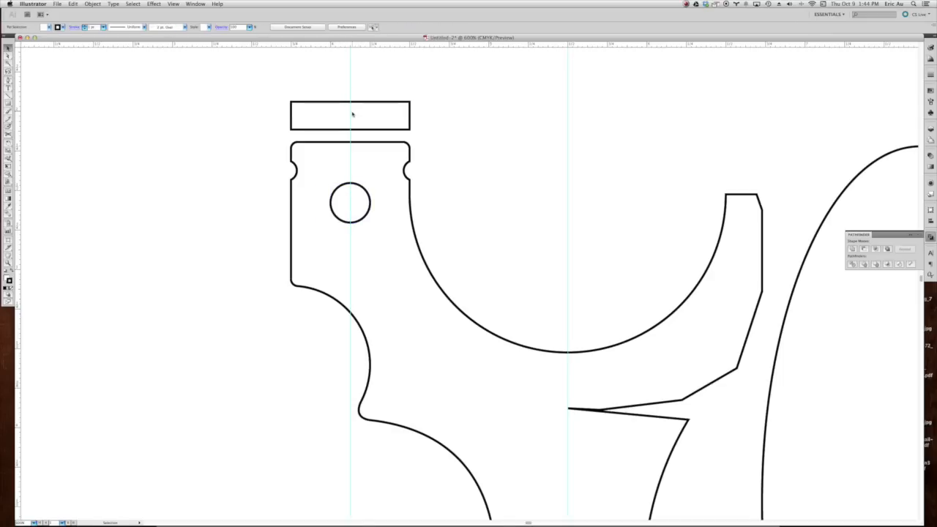
{"action": "key", "text": "Delete"}
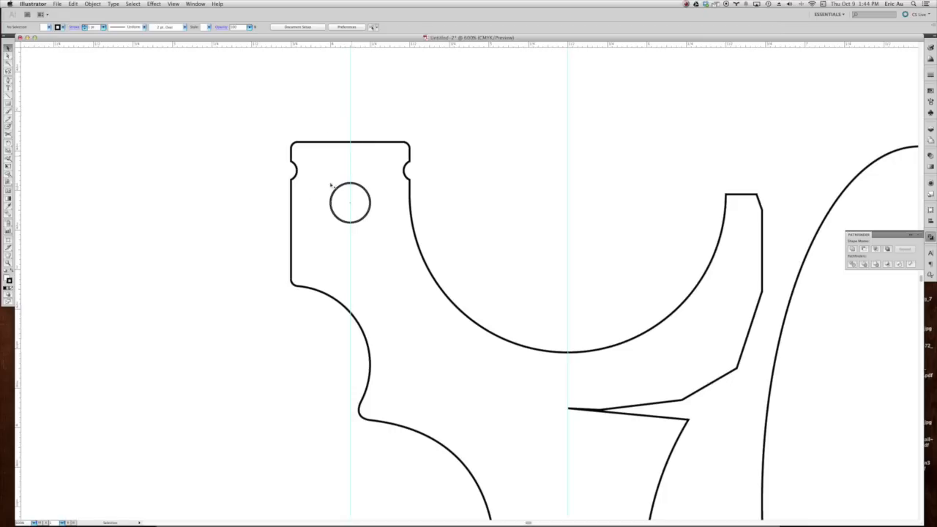
Step: Draw a slanted straight line in the empty space outside the block and set its stroke weight to 1.5 mm
{"action": "key", "text": "backslash"}
{"action": "left_click_drag", "start_coordinate": [148, 237], "coordinate": [255, 170]}
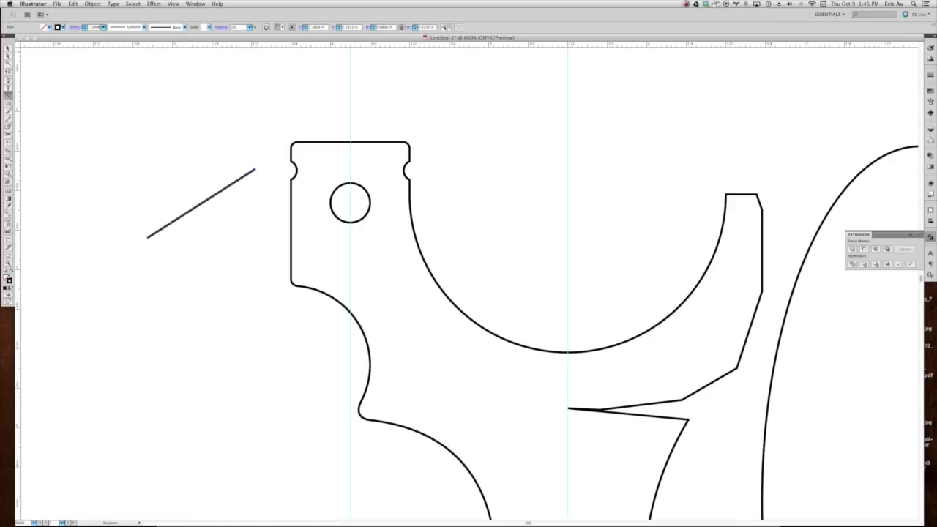
{"action": "key", "text": "Return"}
{"action": "key", "text": "v"}
{"action": "key", "text": "ctrl+shift+a"}
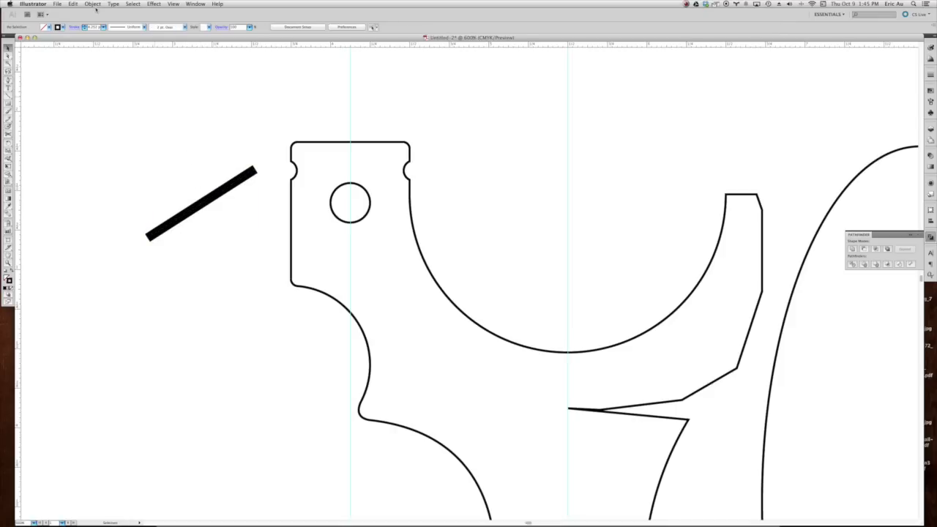
Step: Convert the slanted line to a shape with Outline Stroke and move it so its upper end overlaps the circle's lower edge
{"action": "left_click_drag", "start_coordinate": [187, 167], "coordinate": [212, 212]}
{"action": "left_click", "coordinate": [93, 4]}
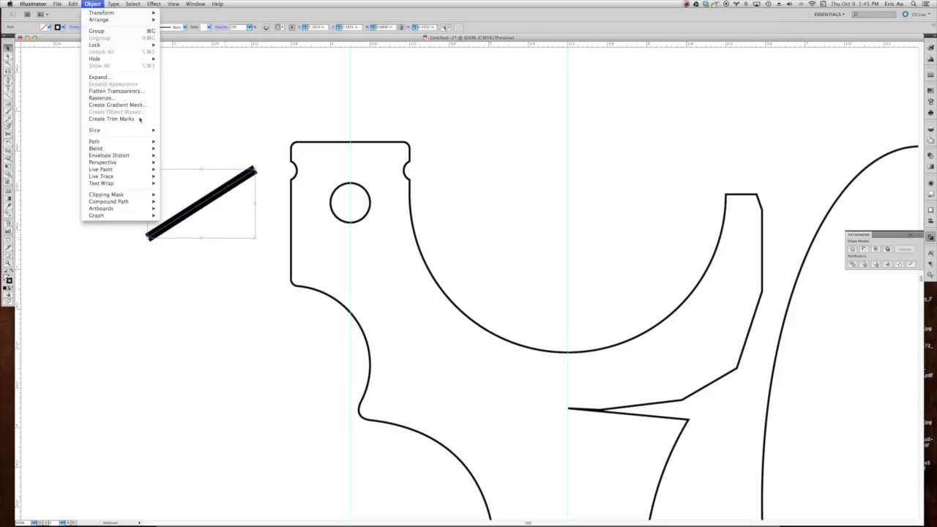
{"action": "mouse_move", "coordinate": [144, 144]}
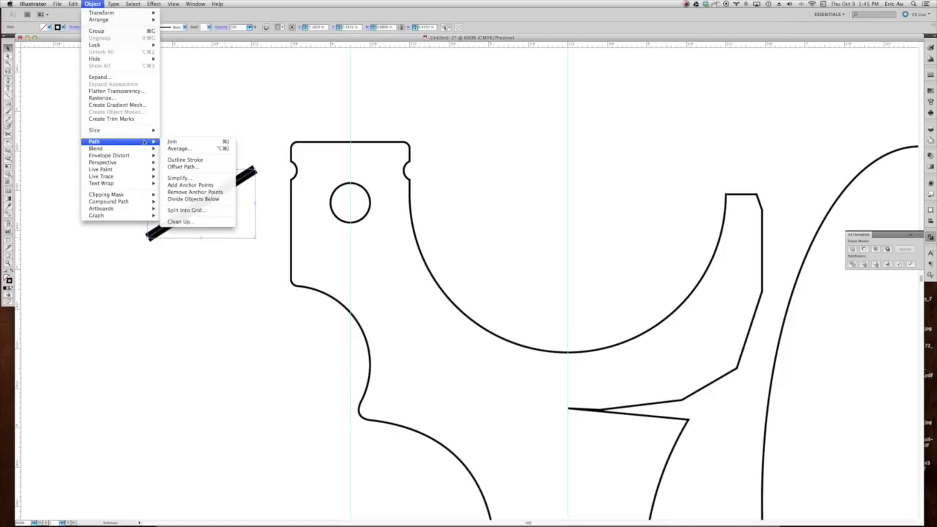
{"action": "left_click", "coordinate": [204, 161]}
{"action": "left_click", "coordinate": [215, 203]}
{"action": "left_click_drag", "start_coordinate": [216, 203], "coordinate": [316, 252]}
{"action": "left_click", "coordinate": [388, 212]}
Step: Unite the circle and the slanted bar into one shape
{"action": "left_click", "coordinate": [350, 221]}
{"action": "left_click", "coordinate": [336, 230], "text": "shift"}
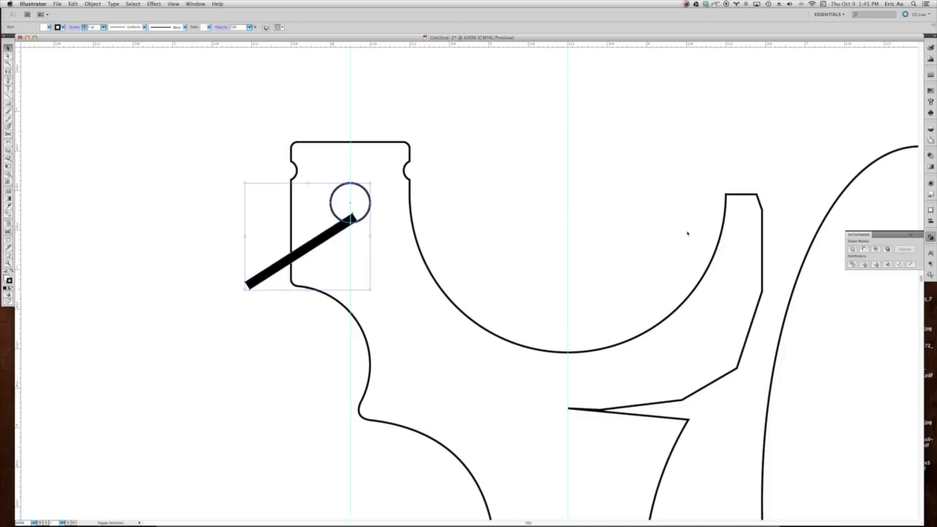
{"action": "left_click", "coordinate": [852, 249]}
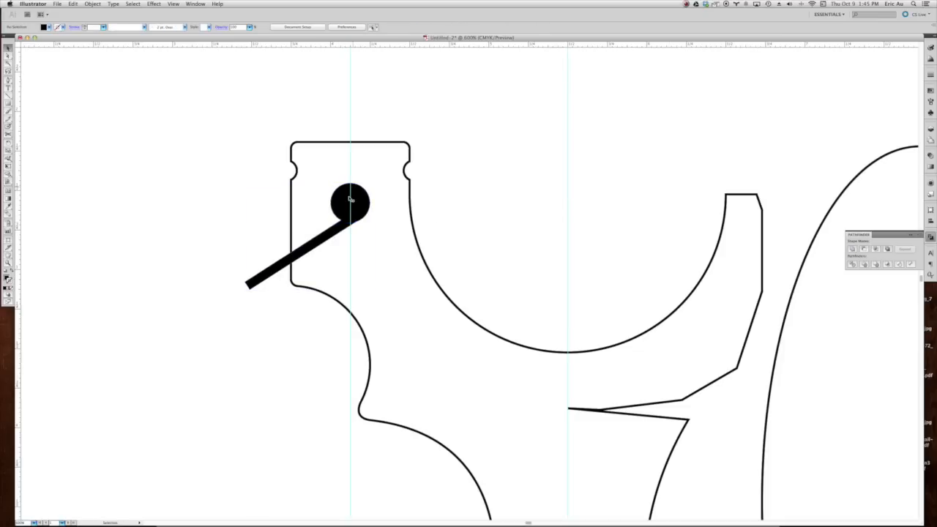
Step: Subtract the merged circle and bar from the outline with Minus Front to cut a round hole with a slanted slot
{"action": "key", "text": "super+g"}
{"action": "left_click", "coordinate": [366, 266], "text": "shift"}
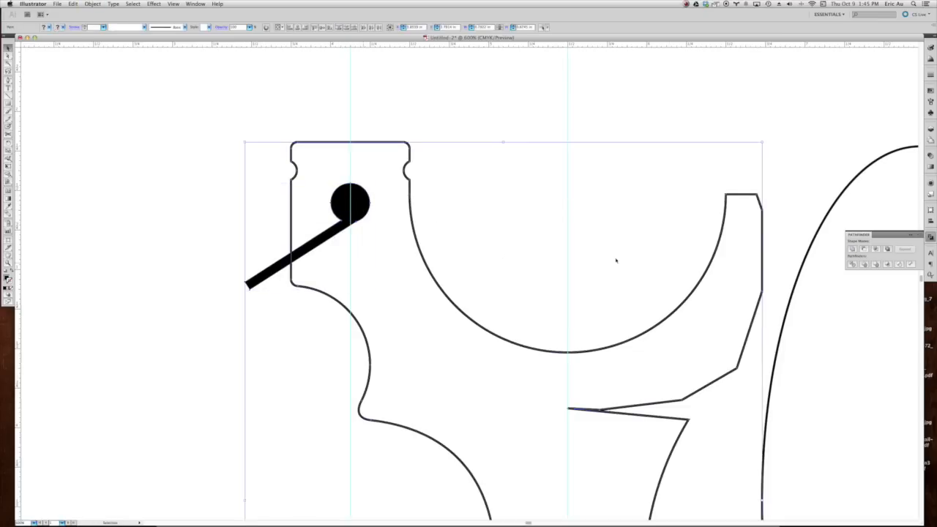
{"action": "left_click", "coordinate": [864, 249]}
{"action": "left_click", "coordinate": [344, 188]}
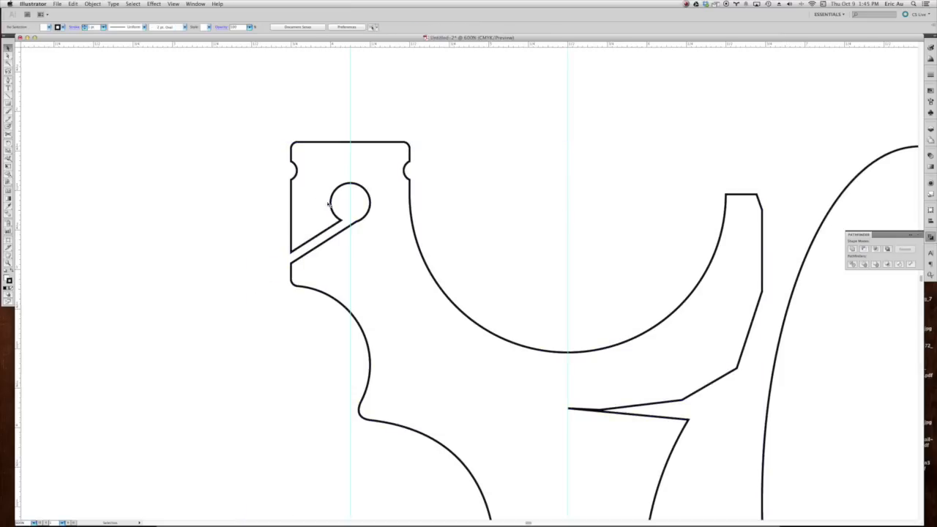
Step: Round the slot's two corners at the block's outer edge and its sharp upper corner at the hole with the Round Any Corner script
{"action": "key", "text": "a"}
{"action": "key", "text": "super+equal"}
{"action": "key", "text": "super+equal"}
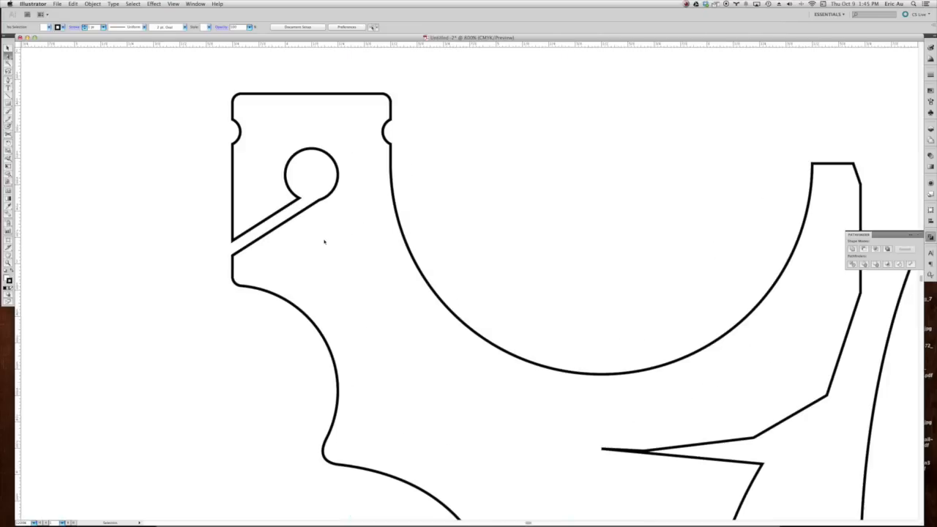
{"action": "left_click", "coordinate": [256, 164]}
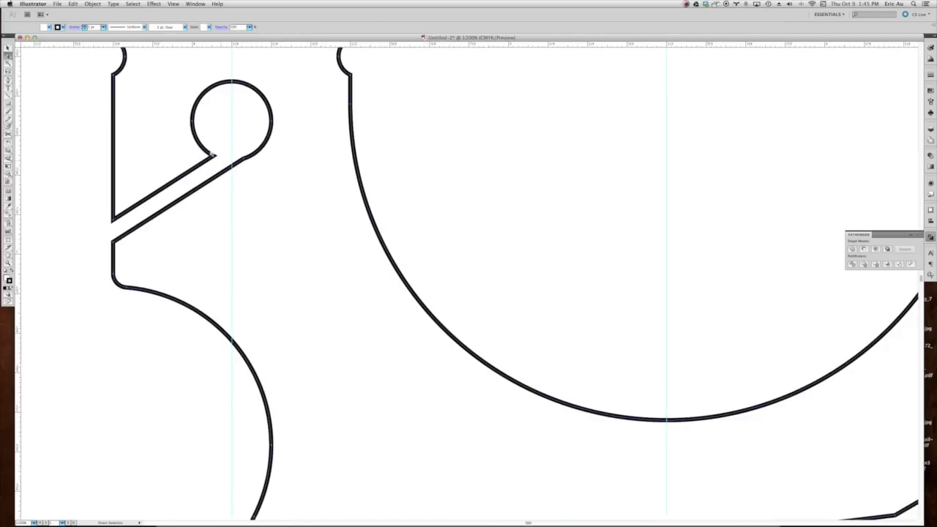
{"action": "left_click_drag", "start_coordinate": [81, 204], "coordinate": [127, 256]}
{"action": "left_click", "coordinate": [57, 5]}
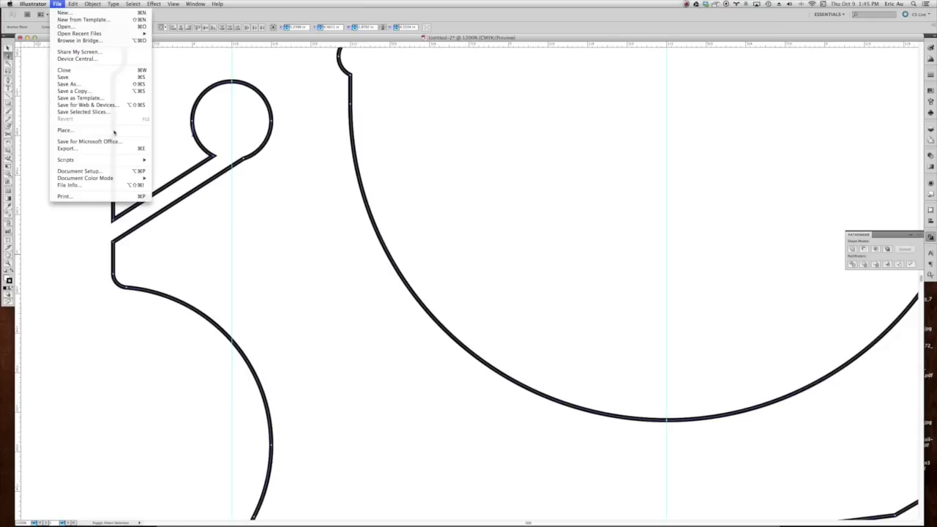
{"action": "mouse_move", "coordinate": [133, 161]}
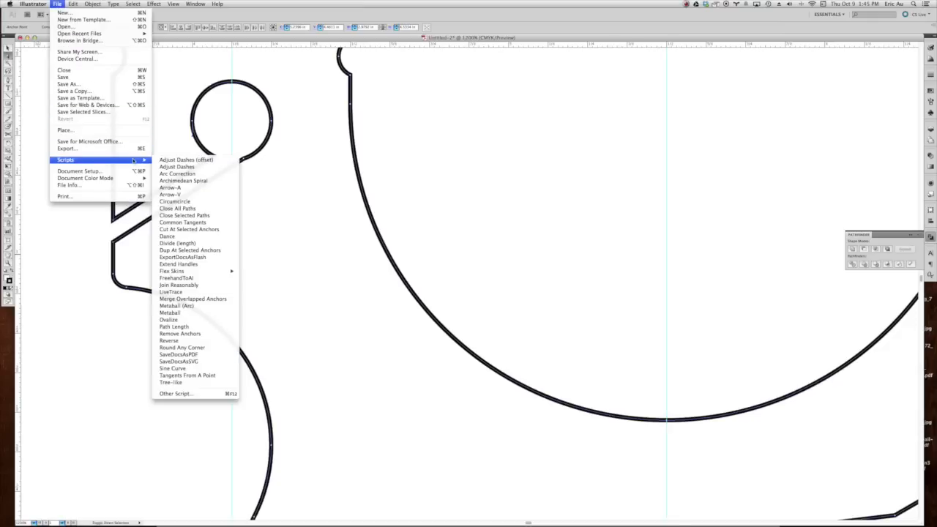
{"action": "left_click", "coordinate": [197, 348]}
{"action": "key", "text": "Return"}
{"action": "left_click", "coordinate": [241, 171]}
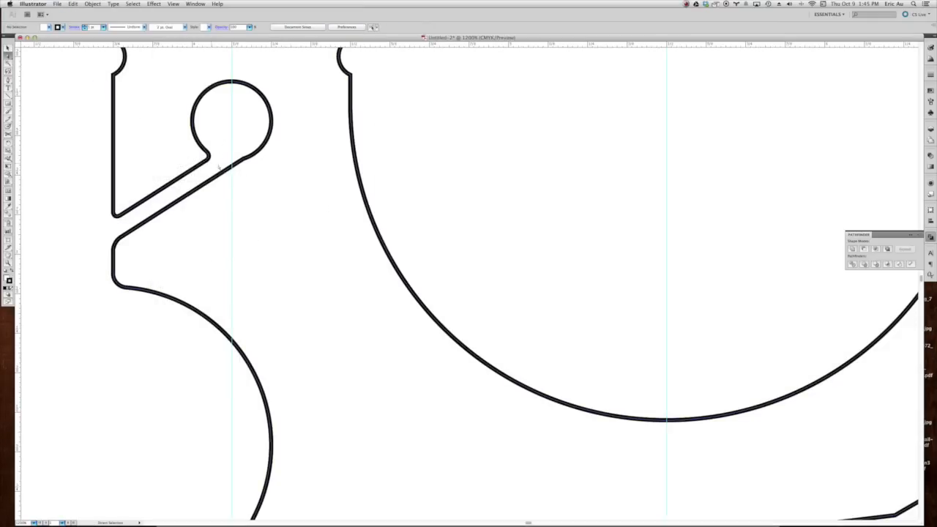
Step: Delete the leftover large ellipse beside the slingshot outline
{"action": "key", "text": "super+minus"}
{"action": "left_click_drag", "start_coordinate": [207, 145], "coordinate": [232, 168]}
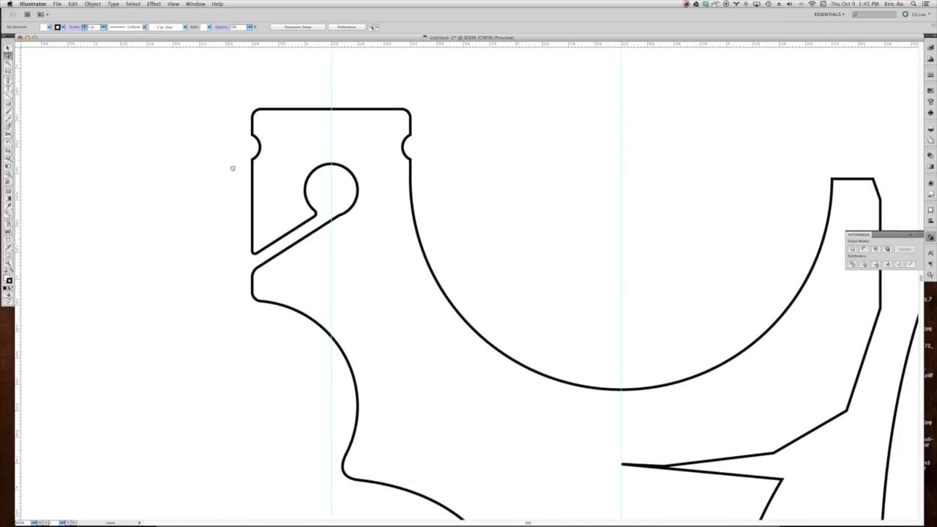
{"action": "key", "text": "super+minus"}
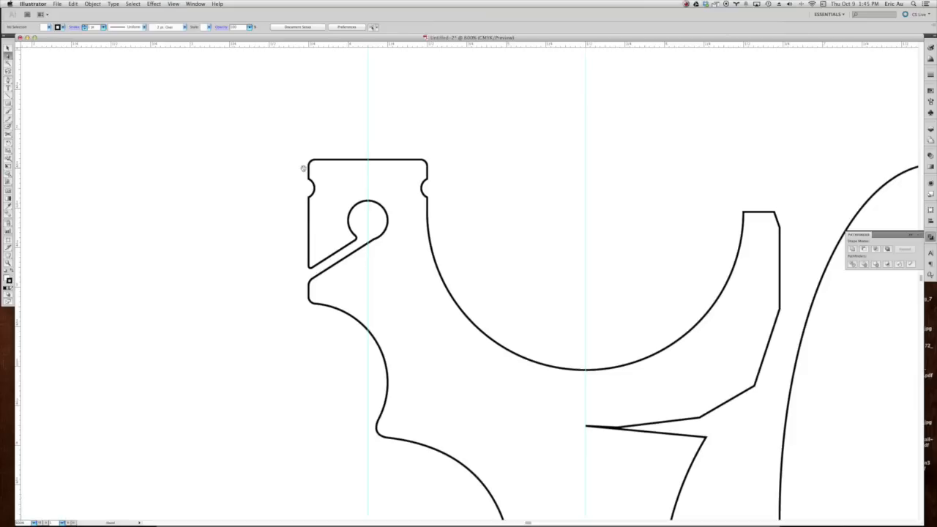
{"action": "scroll", "coordinate": [303, 168], "scroll_direction": "right", "scroll_amount": 3}
{"action": "scroll", "coordinate": [304, 169], "scroll_direction": "down", "scroll_amount": 1}
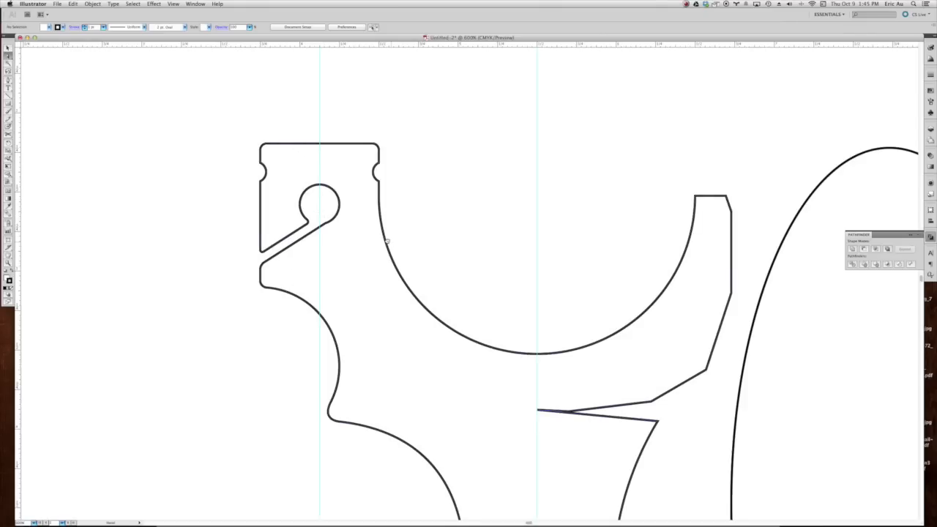
{"action": "left_click_drag", "start_coordinate": [387, 240], "coordinate": [359, 236]}
{"action": "key", "text": "super+minus"}
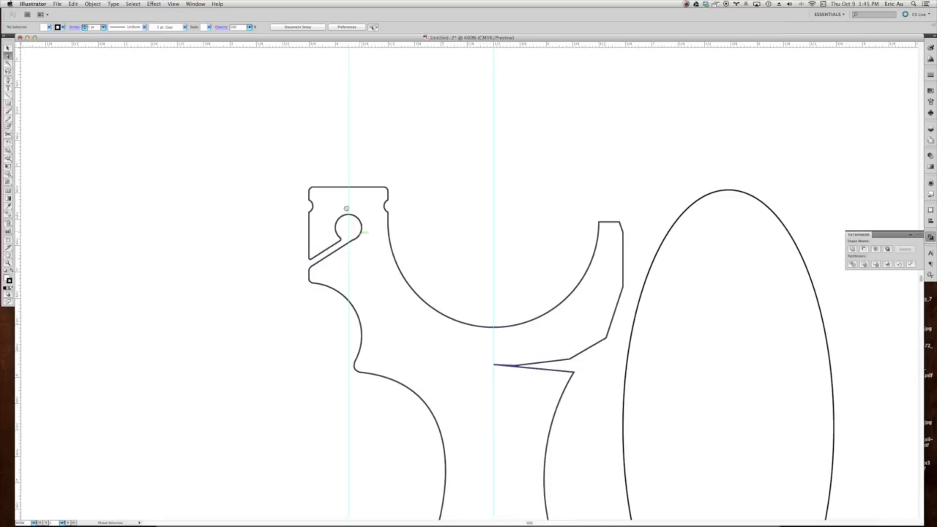
{"action": "left_click_drag", "start_coordinate": [368, 230], "coordinate": [306, 163]}
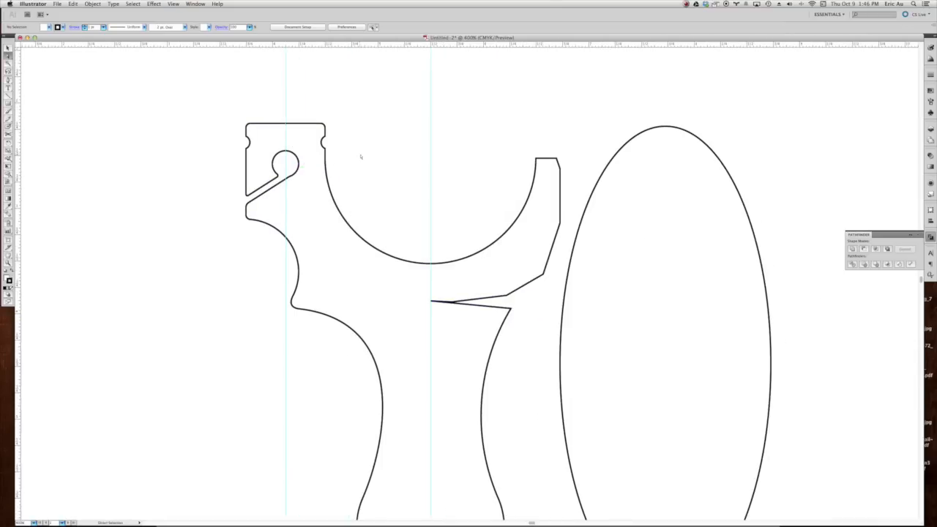
{"action": "scroll", "coordinate": [375, 160], "scroll_direction": "down", "scroll_amount": 2}
{"action": "scroll", "coordinate": [376, 161], "scroll_direction": "right", "scroll_amount": 2}
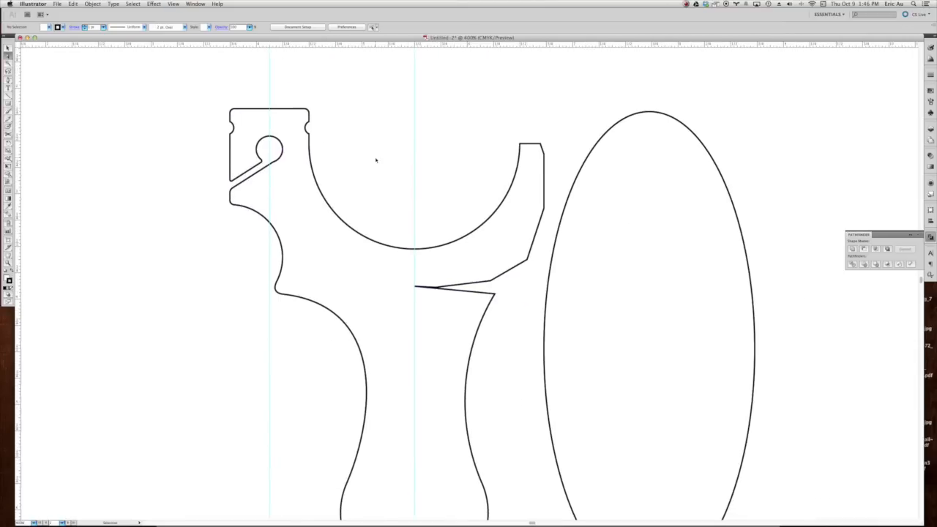
{"action": "key", "text": "super+minus"}
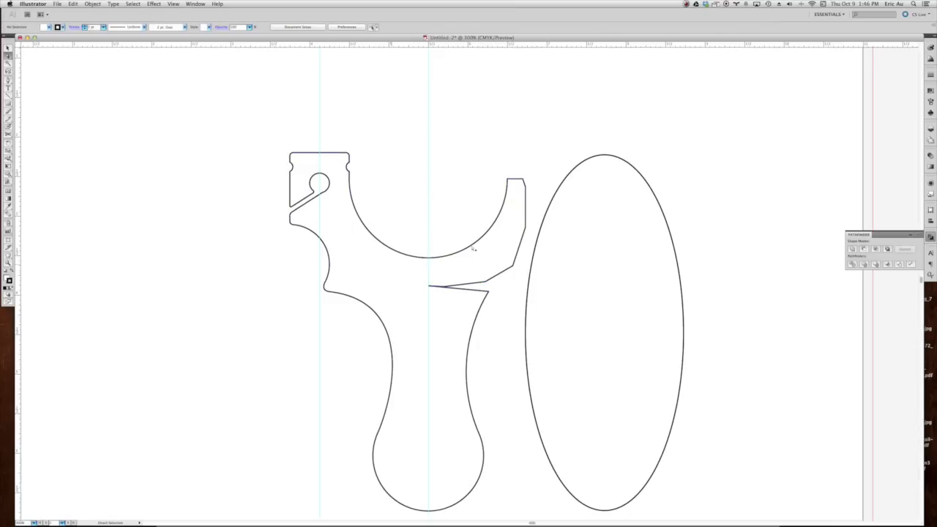
{"action": "left_click", "coordinate": [582, 176]}
{"action": "key", "text": "Delete"}
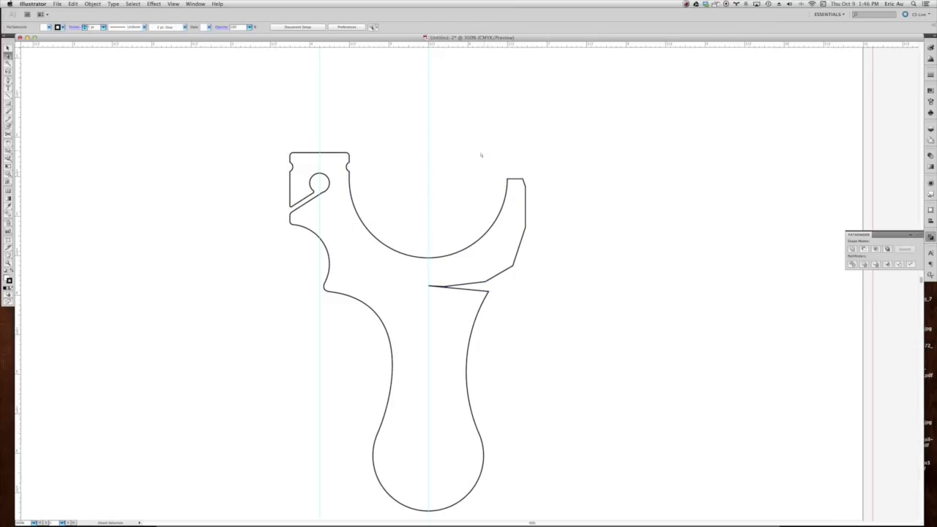
Step: Cut the outline at the vertical centre guide with the Scissors tool and delete its undetailed right half
{"action": "left_click", "coordinate": [487, 227]}
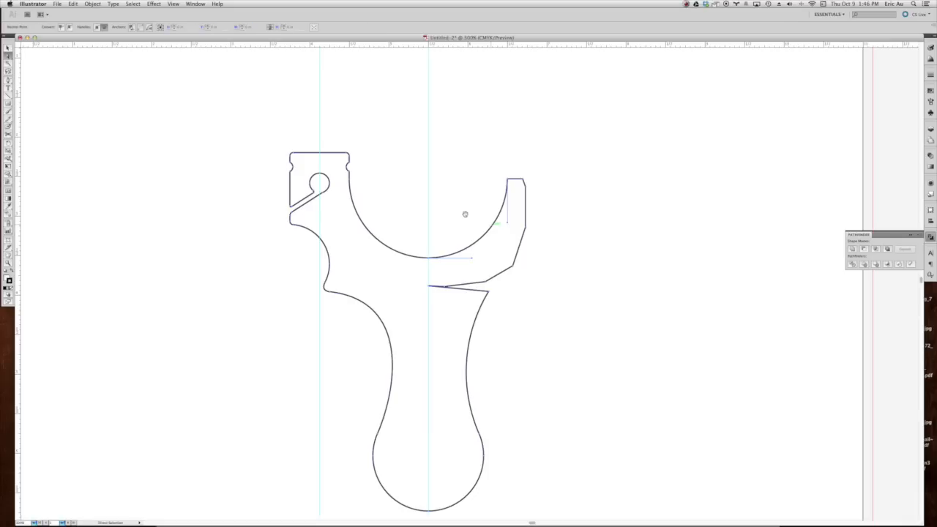
{"action": "scroll", "coordinate": [461, 170], "scroll_direction": "down", "scroll_amount": 2}
{"action": "key", "text": "c"}
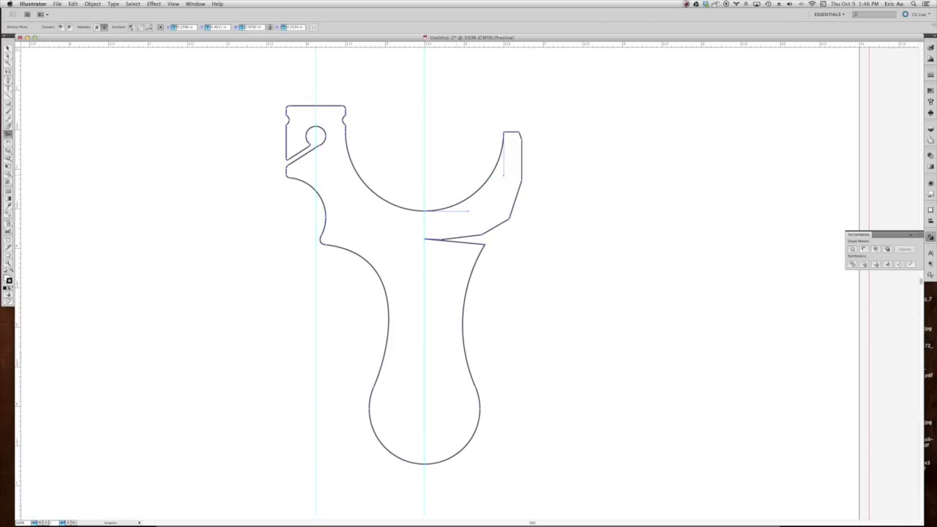
{"action": "left_click", "coordinate": [425, 212]}
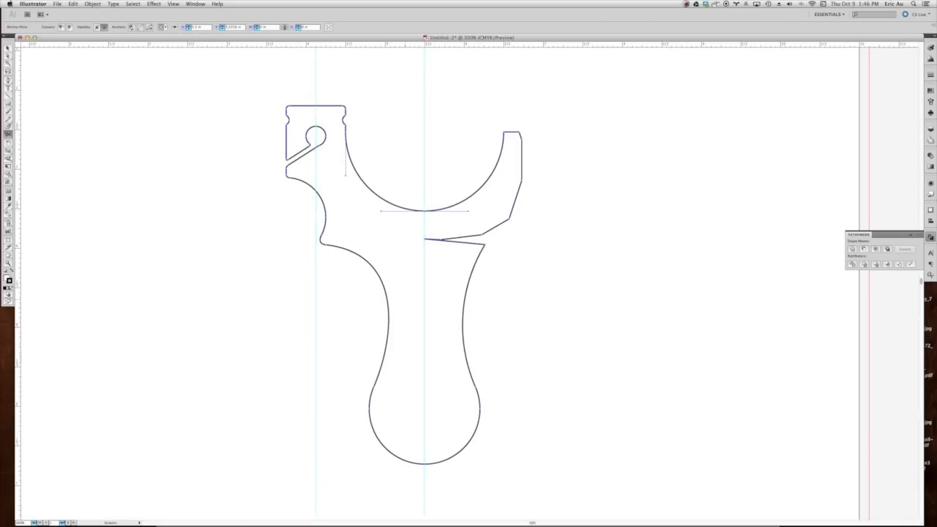
{"action": "key", "text": "a"}
{"action": "left_click", "coordinate": [505, 222]}
{"action": "key", "text": "Delete"}
{"action": "key", "text": "Delete"}
Step: Copy the detailed left half of the outline and paste a duplicate
{"action": "key", "text": "v"}
{"action": "left_click", "coordinate": [370, 211]}
{"action": "left_click", "coordinate": [384, 154]}
{"action": "left_click", "coordinate": [343, 168]}
{"action": "key", "text": "a"}
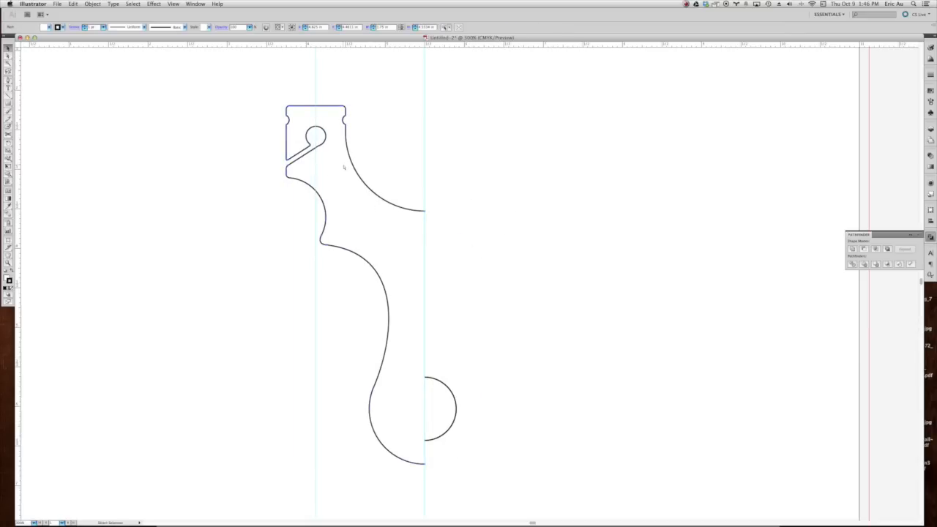
{"action": "key", "text": "super+c"}
{"action": "key", "text": "super+v"}
Step: Reflect the pasted half across the vertical axis and align it with the original half at the centre guide
{"action": "right_click", "coordinate": [443, 179]}
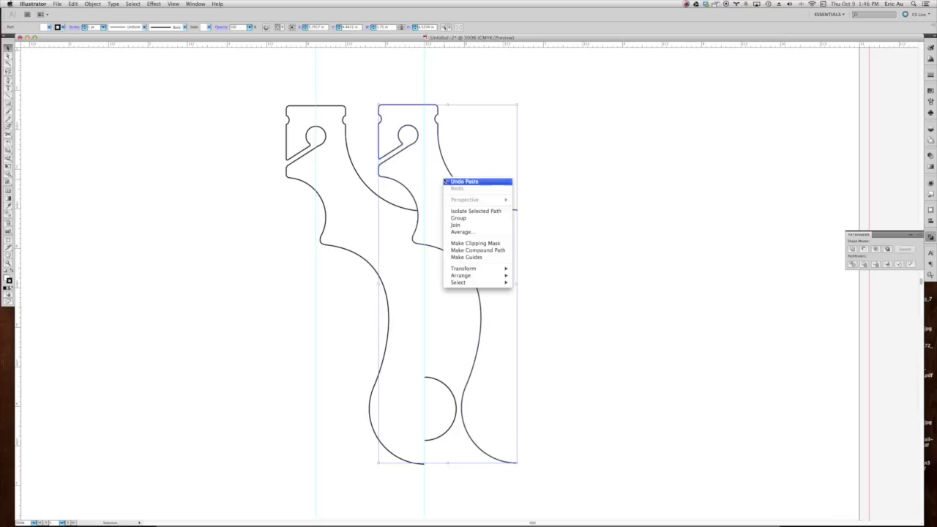
{"action": "mouse_move", "coordinate": [497, 271]}
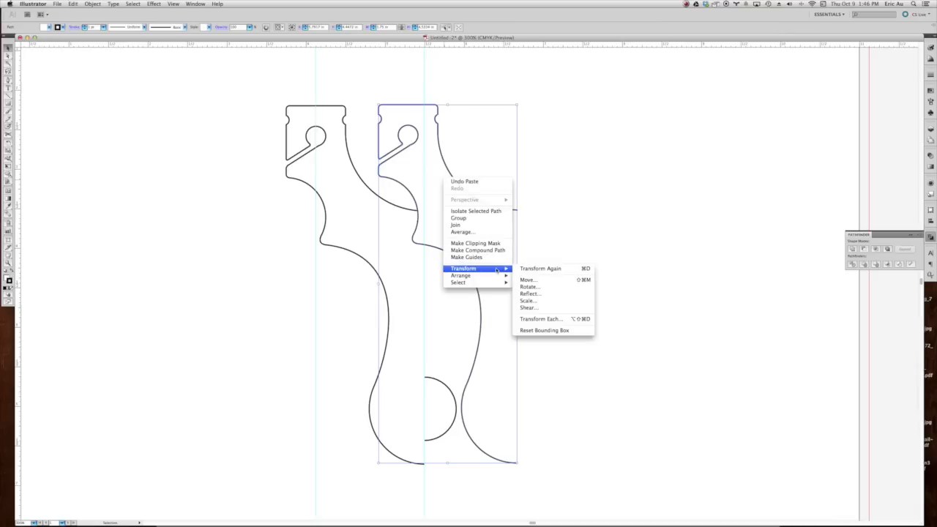
{"action": "left_click", "coordinate": [567, 294]}
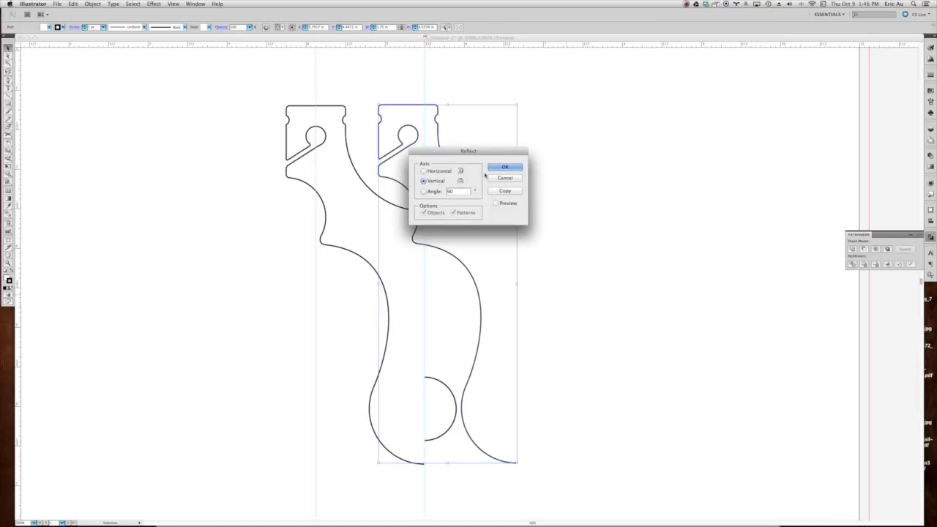
{"action": "left_click", "coordinate": [505, 168]}
{"action": "left_click_drag", "start_coordinate": [381, 213], "coordinate": [427, 215]}
{"action": "left_click", "coordinate": [438, 196]}
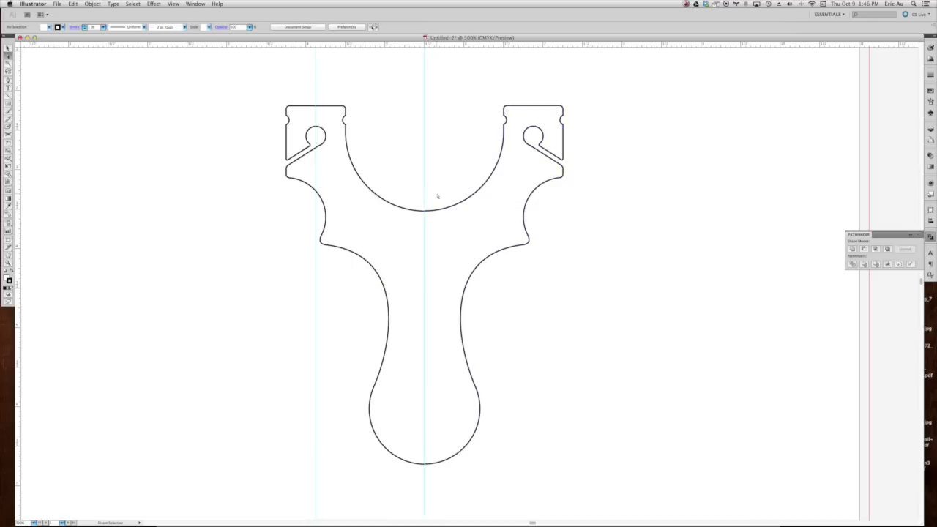
Step: Show the artwork in Outline view for a closer look at the meeting point of the two slingshot halves
{"action": "key", "text": "super+equal"}
{"action": "key", "text": "super+equal"}
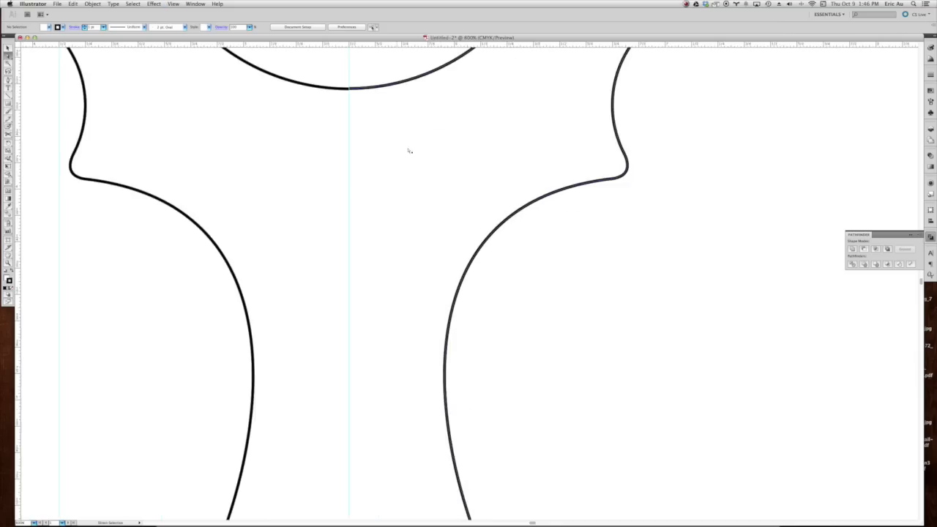
{"action": "left_click_drag", "start_coordinate": [400, 140], "coordinate": [487, 235]}
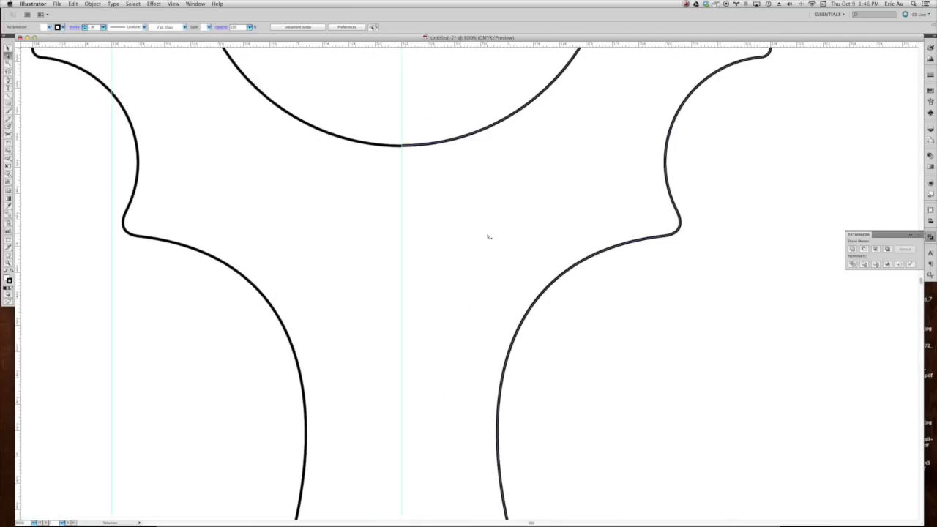
{"action": "key", "text": "super+minus"}
{"action": "key", "text": "super+a"}
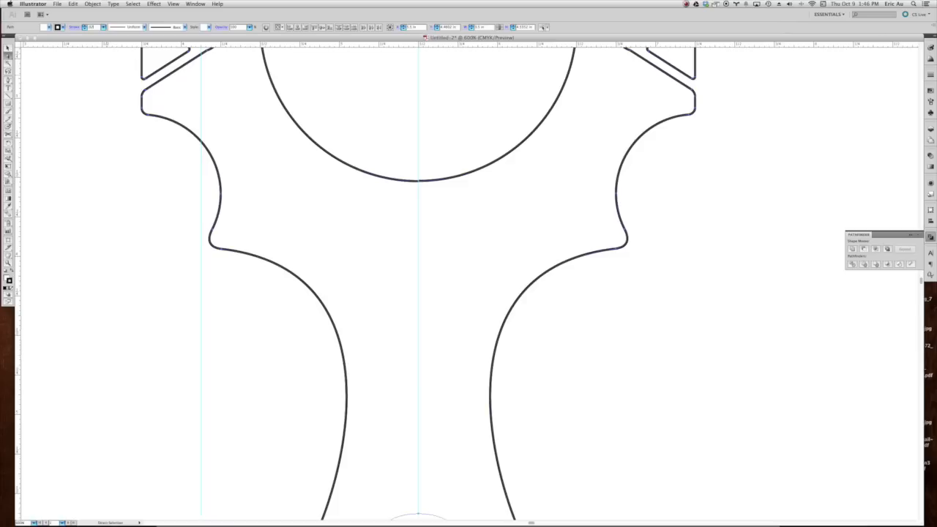
{"action": "key", "text": "super+y"}
{"action": "left_click", "coordinate": [420, 121]}
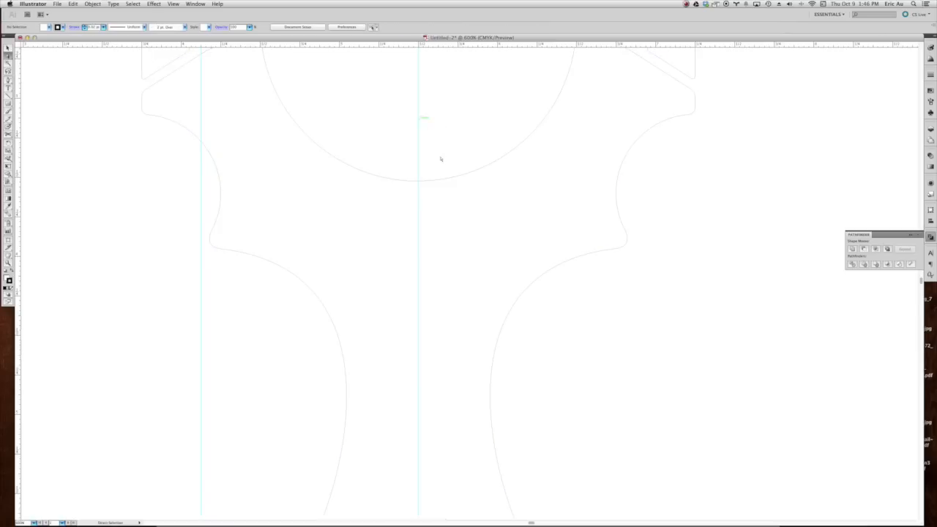
{"action": "left_click_drag", "start_coordinate": [440, 164], "coordinate": [532, 222]}
{"action": "key", "text": "v"}
{"action": "key", "text": "a"}
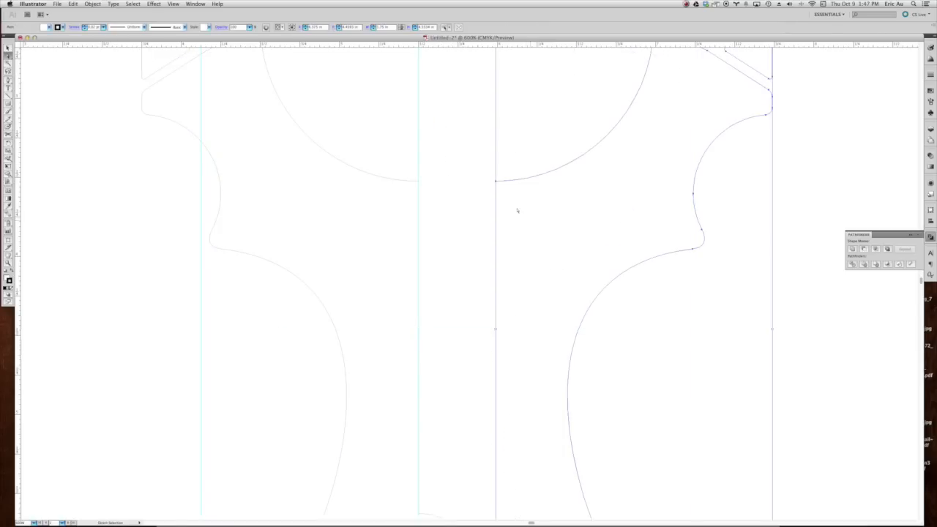
{"action": "left_click_drag", "start_coordinate": [480, 181], "coordinate": [419, 169]}
Step: Join the two halves' endpoints on the centre guide, at the lowest point of the fork curve and at the handle's bottom
{"action": "left_click", "coordinate": [413, 171]}
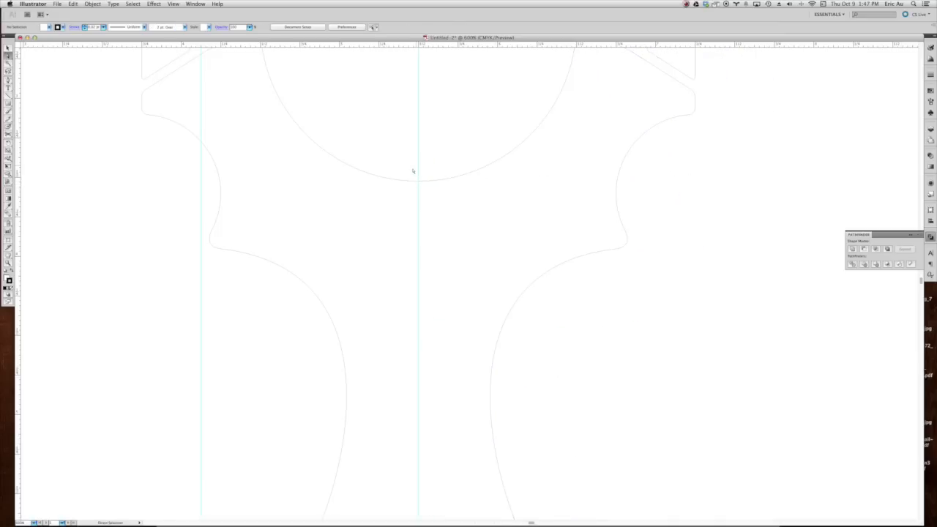
{"action": "left_click", "coordinate": [418, 181]}
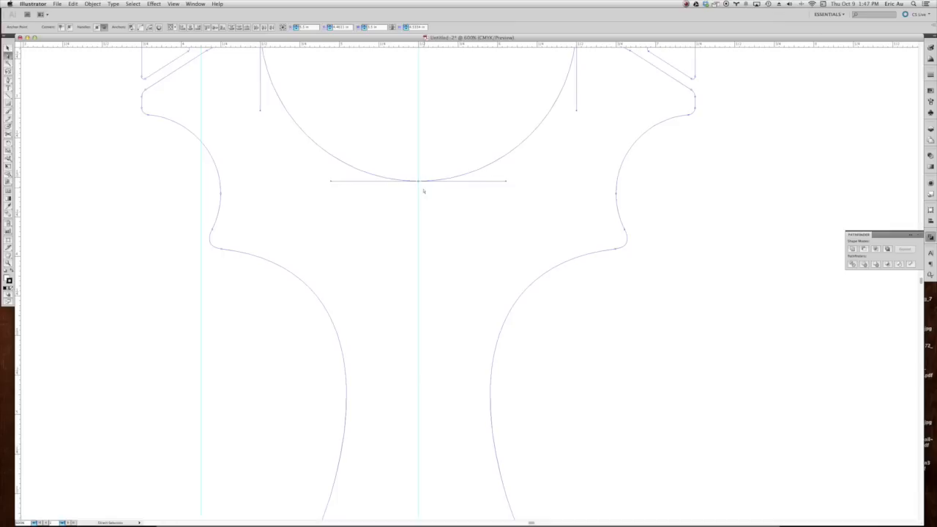
{"action": "key", "text": "super+j"}
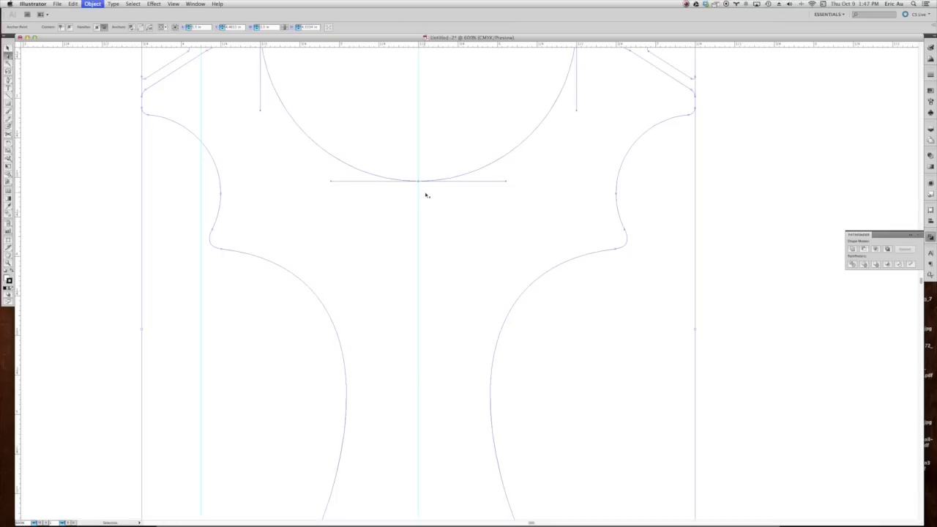
{"action": "scroll", "coordinate": [423, 265], "scroll_direction": "down", "scroll_amount": 8}
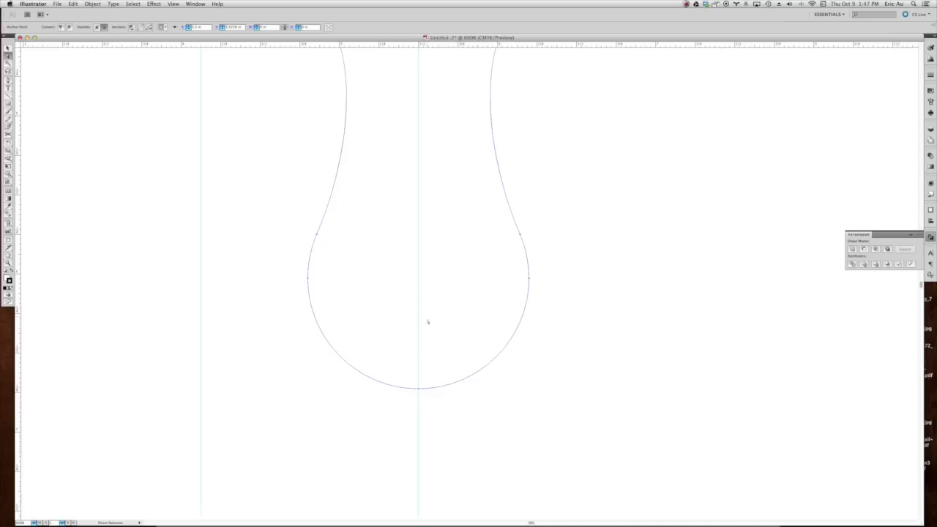
{"action": "left_click_drag", "start_coordinate": [411, 379], "coordinate": [423, 397]}
{"action": "key", "text": "super+z"}
{"action": "left_click_drag", "start_coordinate": [435, 429], "coordinate": [414, 386]}
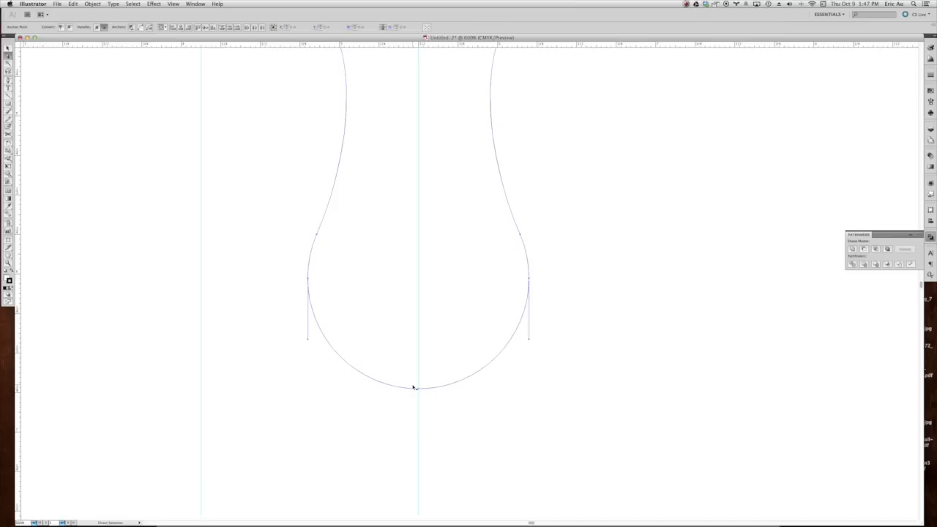
{"action": "left_click", "coordinate": [500, 454]}
{"action": "left_click", "coordinate": [482, 332]}
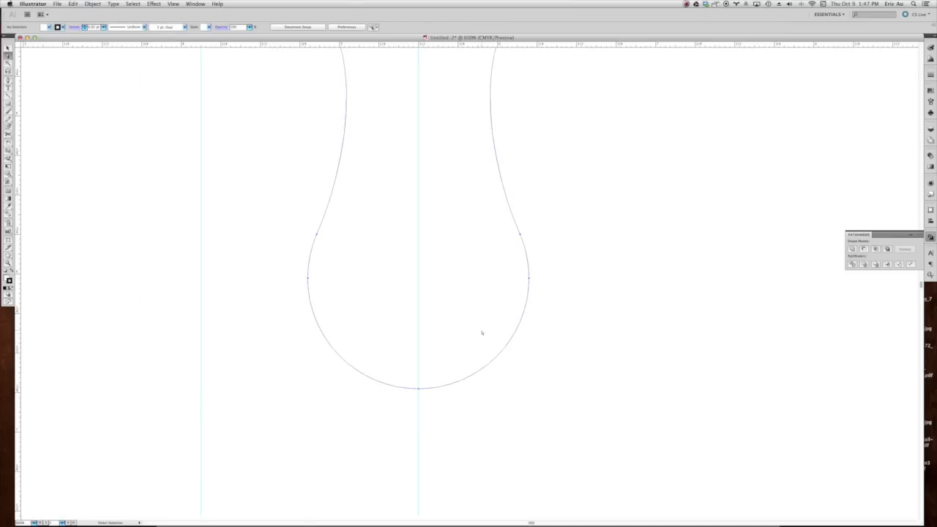
Step: Unhide all hidden objects so the circle inside the handle's rounded end is shown with the full slingshot
{"action": "key", "text": "alt+super+3"}
{"action": "left_click", "coordinate": [614, 246]}
{"action": "key", "text": "super+minus"}
{"action": "key", "text": "super+minus"}
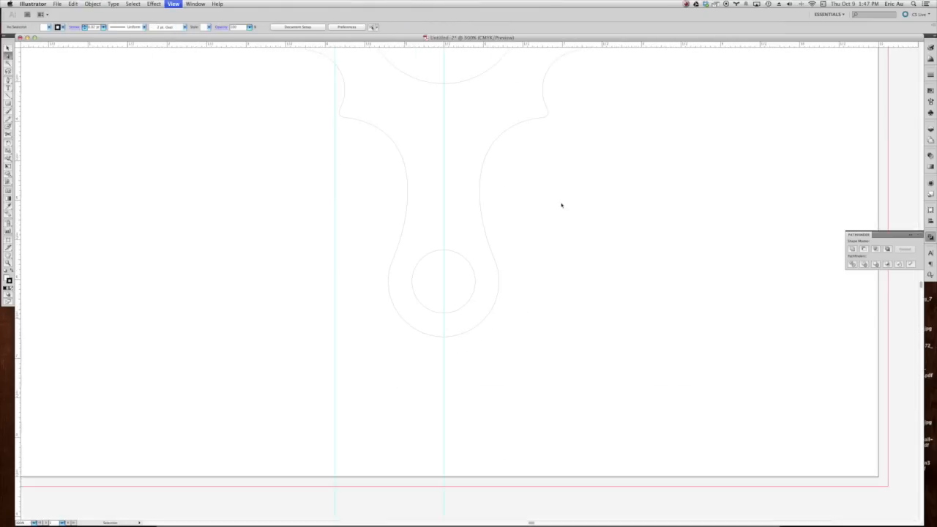
{"action": "key", "text": "super+minus"}
{"action": "key", "text": "super+equal"}
{"action": "left_click_drag", "start_coordinate": [450, 110], "coordinate": [441, 129]}
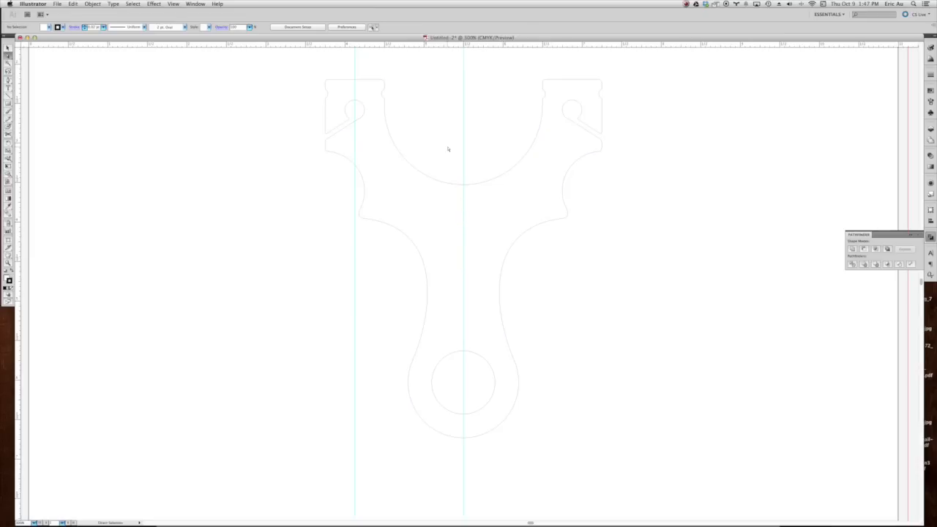
Step: Start an Offset Path on the joined slingshot outline with an offset of -0.27 in and turn on the preview
{"action": "left_click", "coordinate": [435, 177]}
{"action": "key", "text": "v"}
{"action": "left_click", "coordinate": [431, 180]}
{"action": "left_click", "coordinate": [432, 180]}
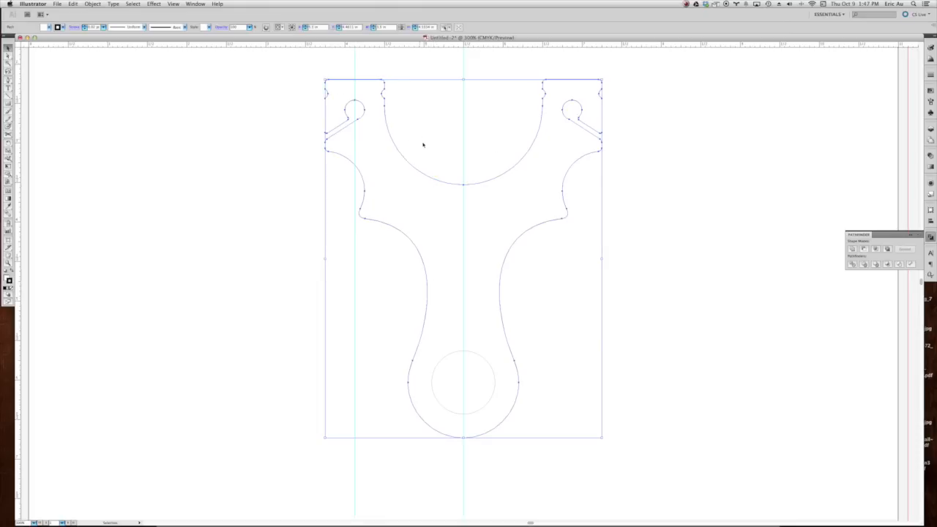
{"action": "left_click", "coordinate": [111, 4]}
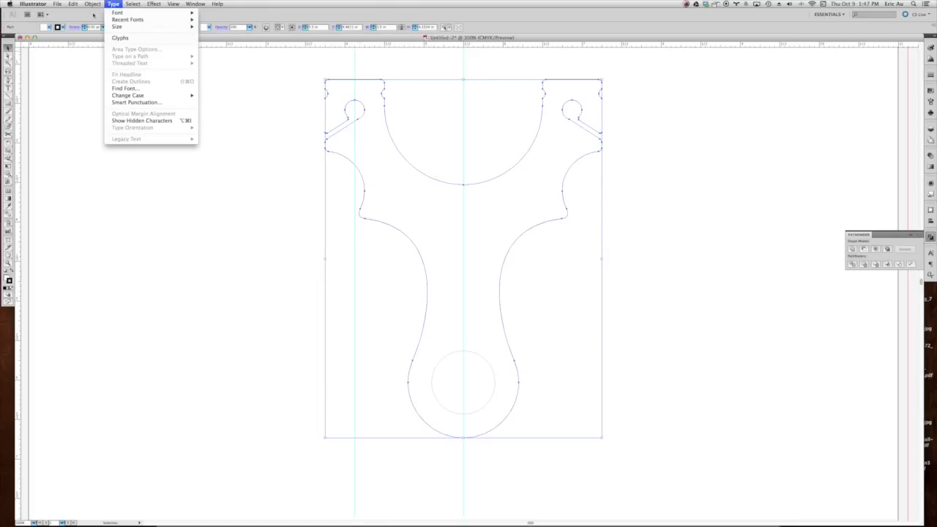
{"action": "mouse_move", "coordinate": [89, 4]}
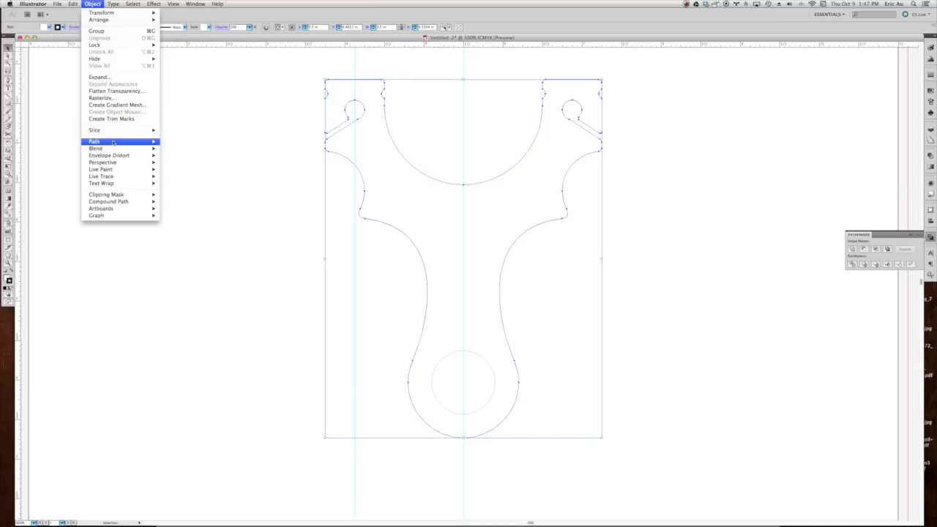
{"action": "mouse_move", "coordinate": [117, 142]}
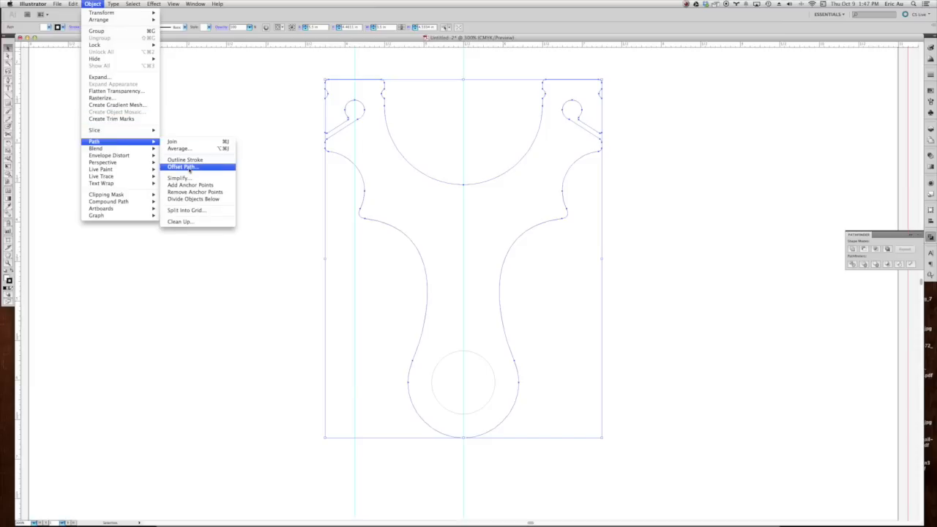
{"action": "left_click", "coordinate": [183, 167]}
{"action": "key", "text": "BackSpace"}
{"action": "type", "text": "27"}
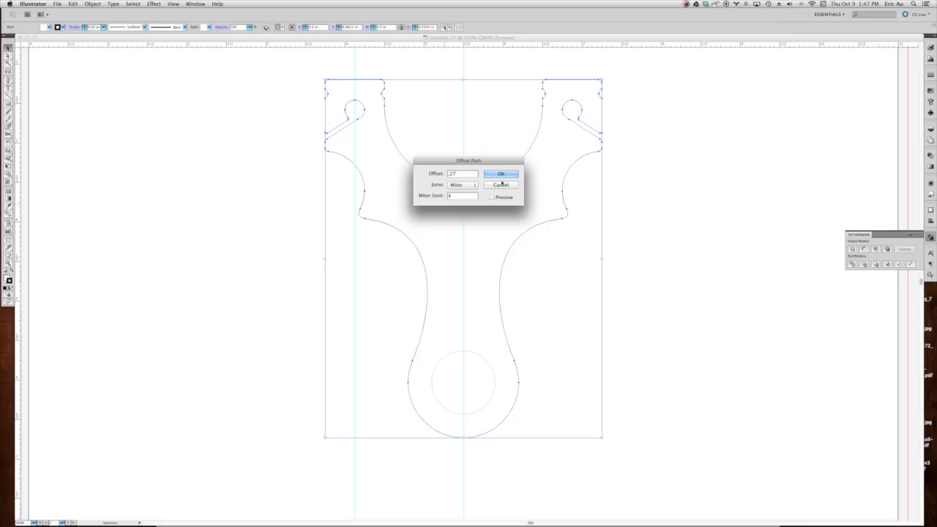
{"action": "type", "text": "-."}
{"action": "left_click", "coordinate": [492, 197]}
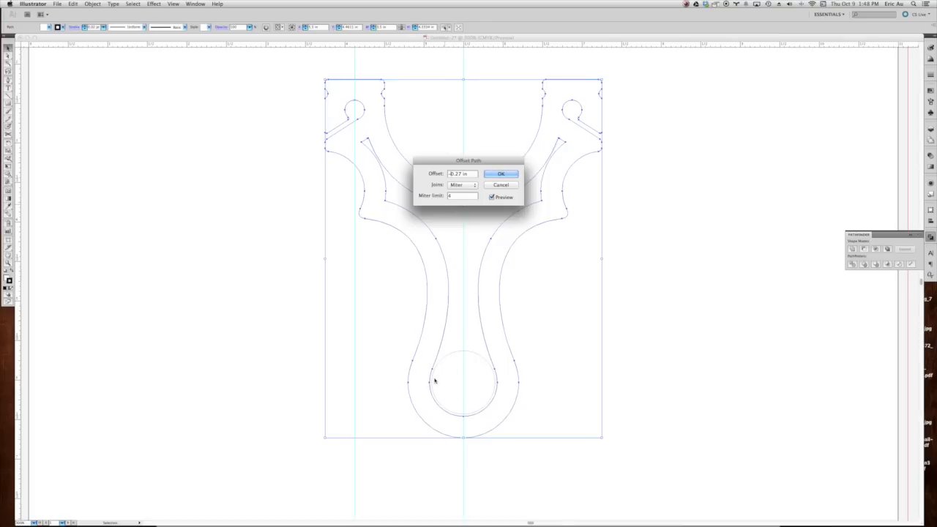
Step: Set the offset to -0.3 in and create the inner offset path
{"action": "left_click_drag", "start_coordinate": [470, 180], "coordinate": [442, 174]}
{"action": "key", "text": "BackSpace"}
{"action": "left_click", "coordinate": [501, 197]}
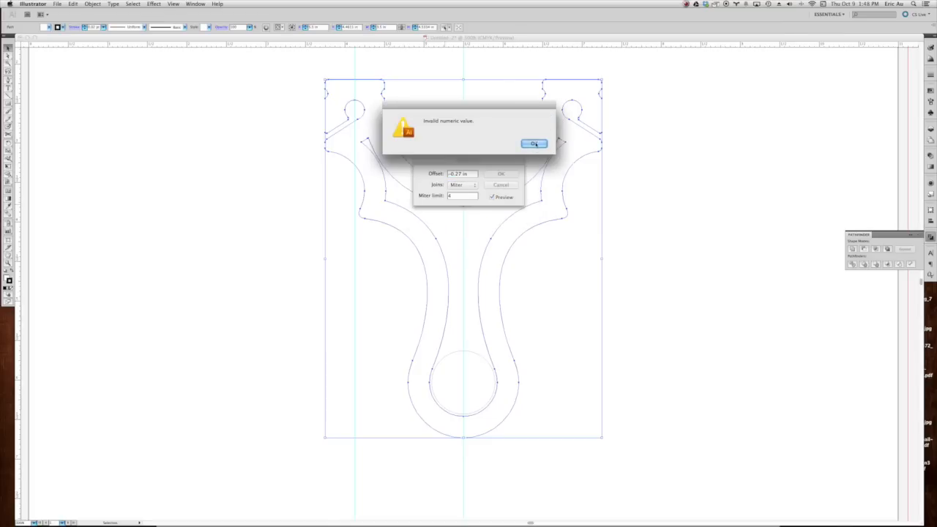
{"action": "left_click", "coordinate": [534, 145]}
{"action": "left_click", "coordinate": [458, 175]}
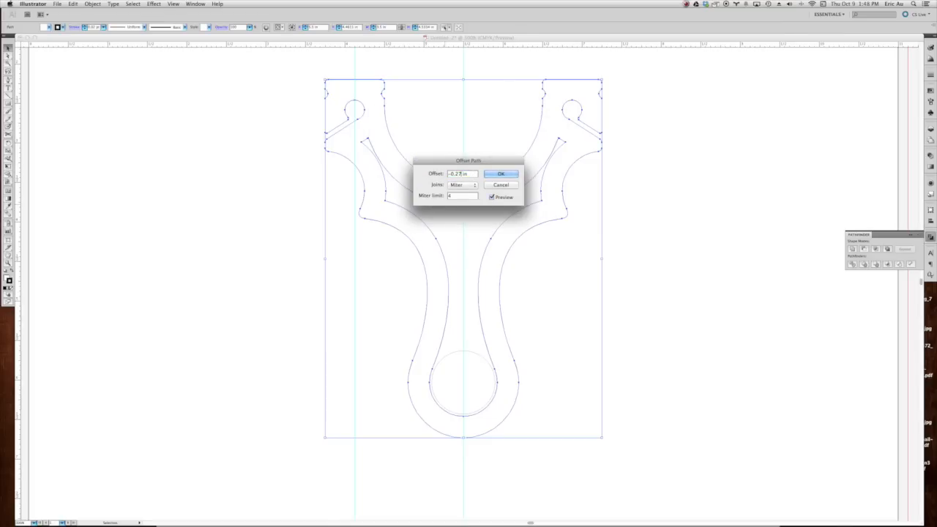
{"action": "key", "text": "BackSpace"}
{"action": "type", "text": "3"}
{"action": "left_click", "coordinate": [500, 175]}
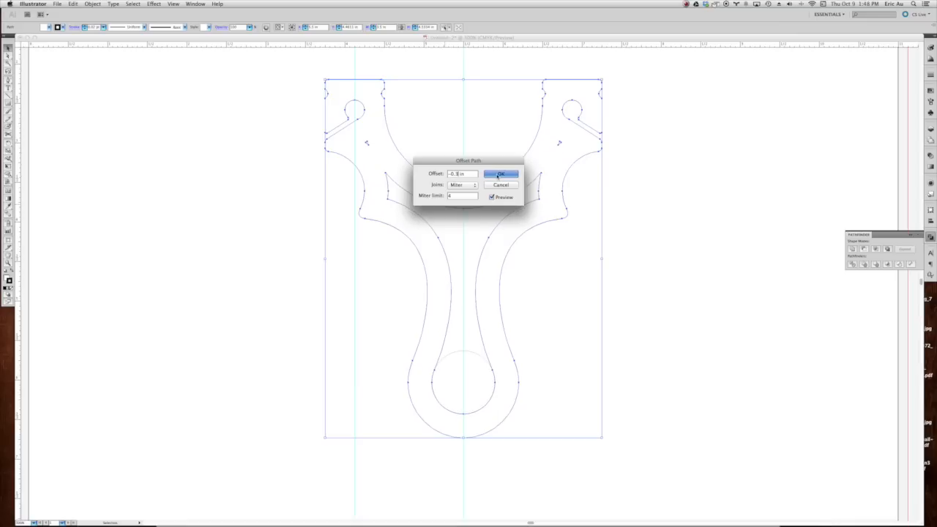
{"action": "left_click", "coordinate": [548, 310]}
{"action": "left_click", "coordinate": [475, 293]}
{"action": "left_click", "coordinate": [413, 220]}
{"action": "key", "text": "a"}
{"action": "left_click", "coordinate": [367, 138]}
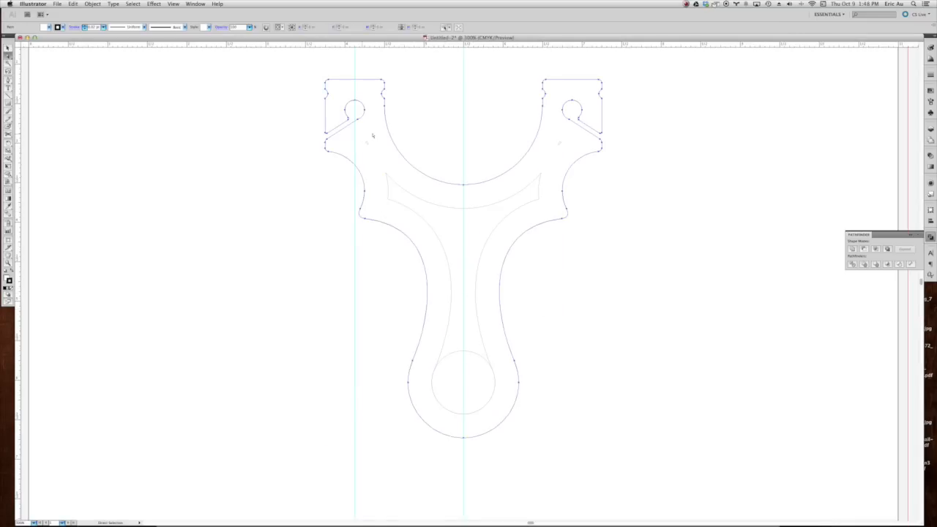
{"action": "left_click", "coordinate": [391, 127]}
{"action": "left_click", "coordinate": [361, 135]}
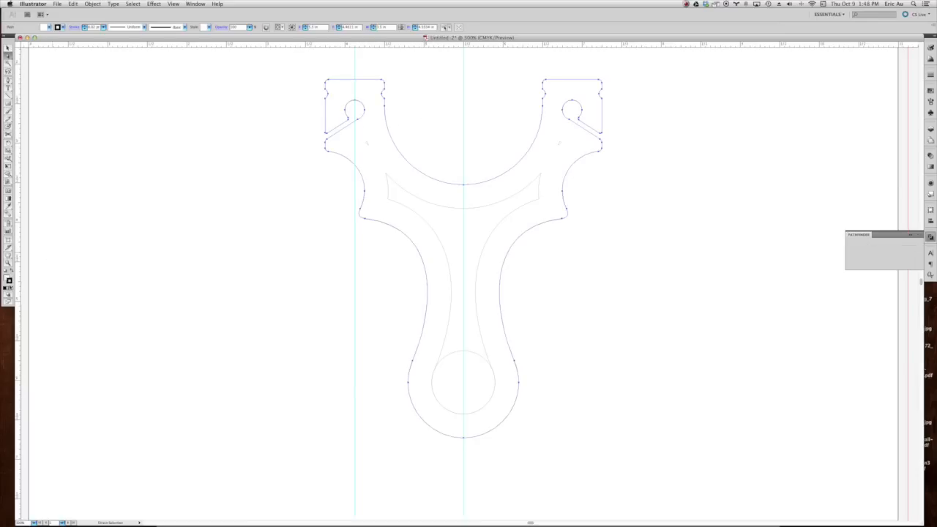
{"action": "left_click", "coordinate": [8, 290]}
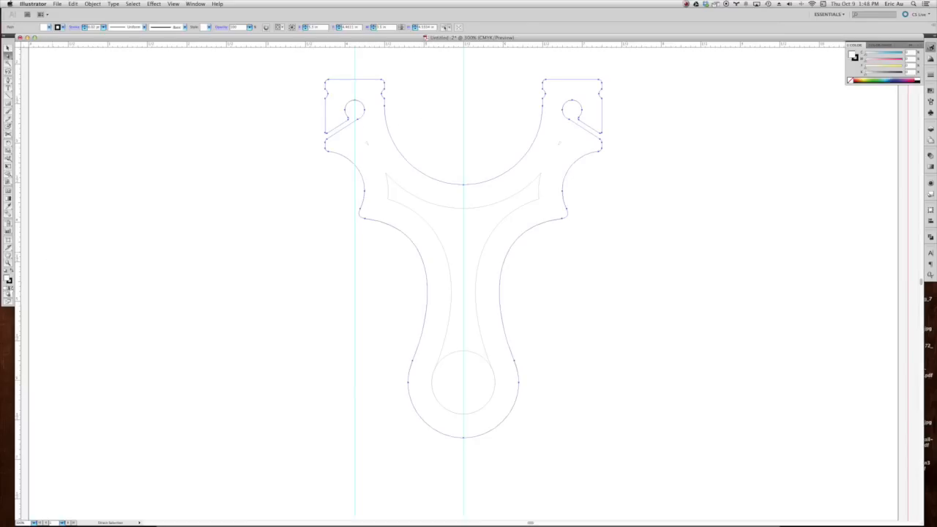
{"action": "left_click", "coordinate": [204, 271]}
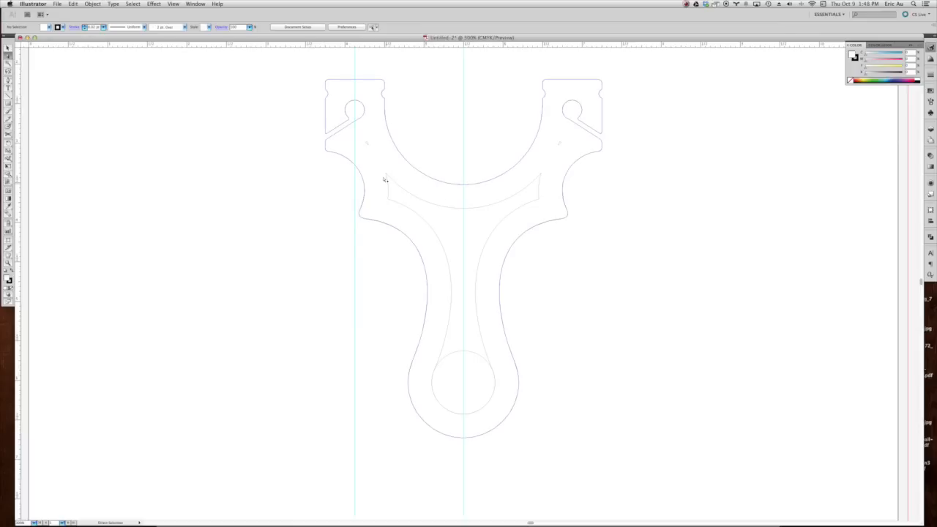
{"action": "left_click", "coordinate": [374, 132]}
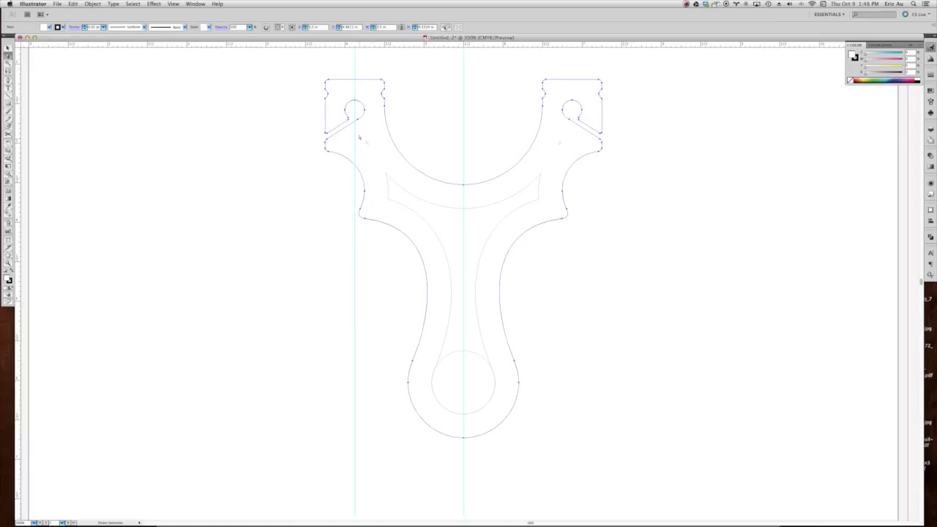
{"action": "left_click", "coordinate": [393, 125]}
{"action": "left_click_drag", "start_coordinate": [359, 135], "coordinate": [374, 149]}
{"action": "key", "text": "super+z"}
Step: Delete the two tiny stray offset fragments in the slingshot's left and right forks
{"action": "left_click", "coordinate": [412, 140]}
{"action": "left_click", "coordinate": [368, 143]}
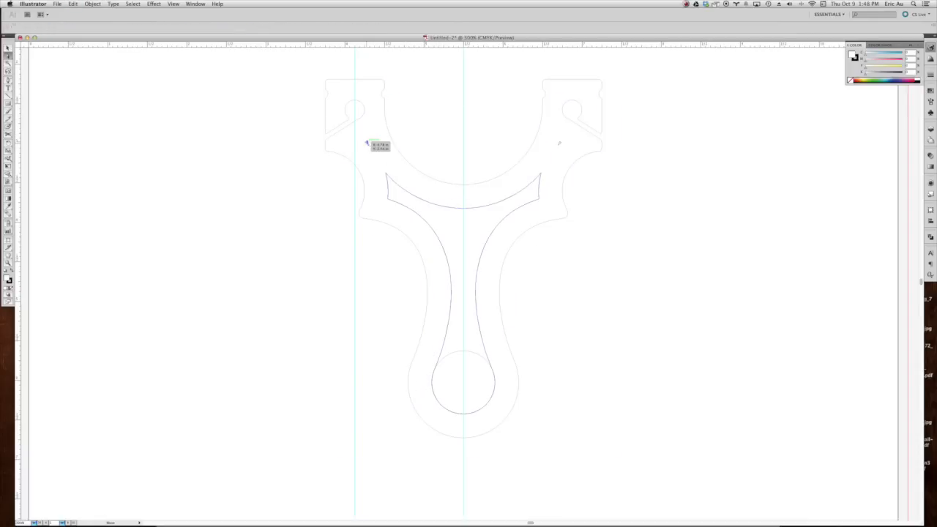
{"action": "key", "text": "Delete"}
{"action": "key", "text": "Delete"}
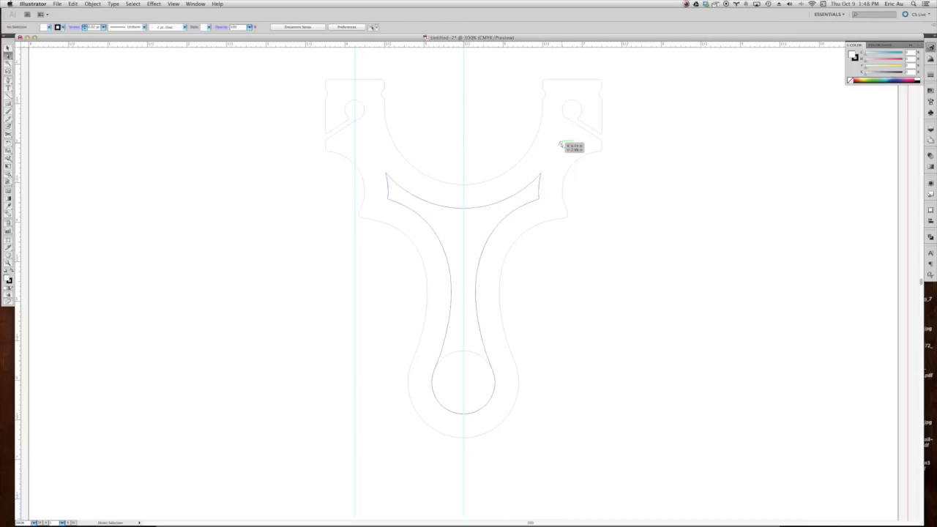
{"action": "left_click", "coordinate": [561, 143]}
{"action": "key", "text": "Delete"}
Step: Draw a circle about 6.77 in in diameter, centred on the centre guide below the handle, and remove its fill
{"action": "key", "text": "v"}
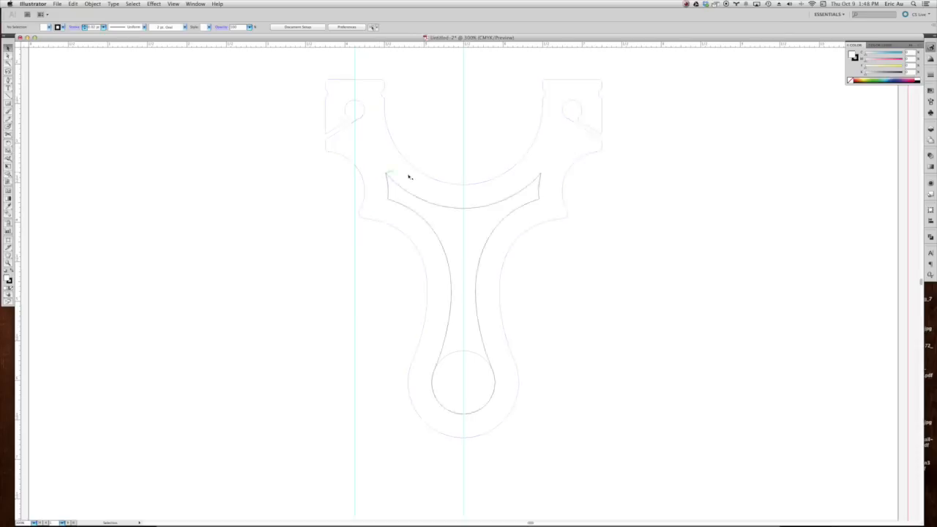
{"action": "key", "text": "l"}
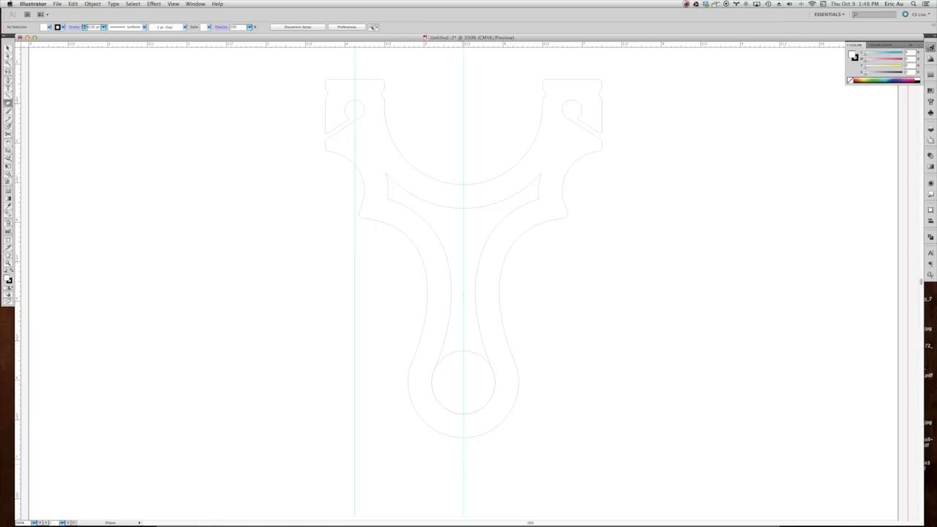
{"action": "mouse_move", "coordinate": [465, 463]}
{"action": "left_mouse_down"}
{"action": "mouse_move", "coordinate": [467, 184]}
{"action": "mouse_move", "coordinate": [470, 198]}
{"action": "left_mouse_up"}
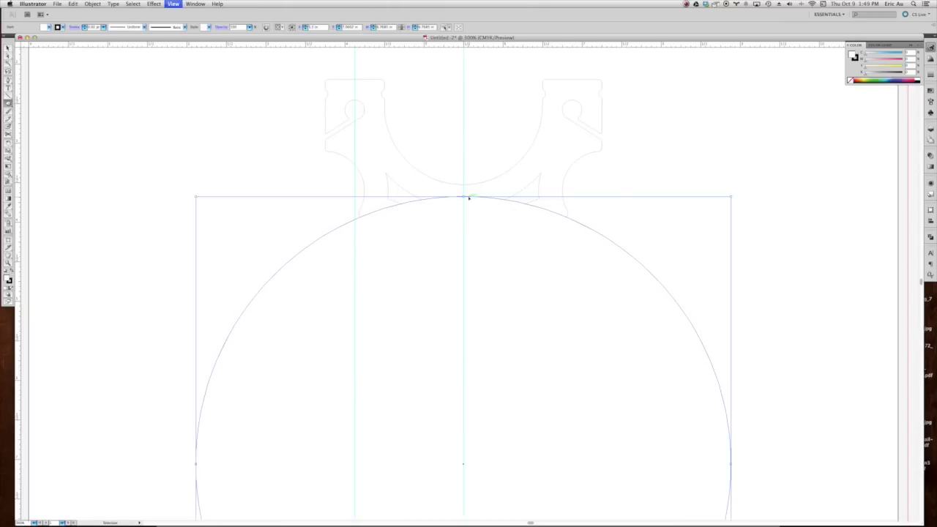
{"action": "key", "text": "super+minus"}
{"action": "left_click", "coordinate": [16, 291]}
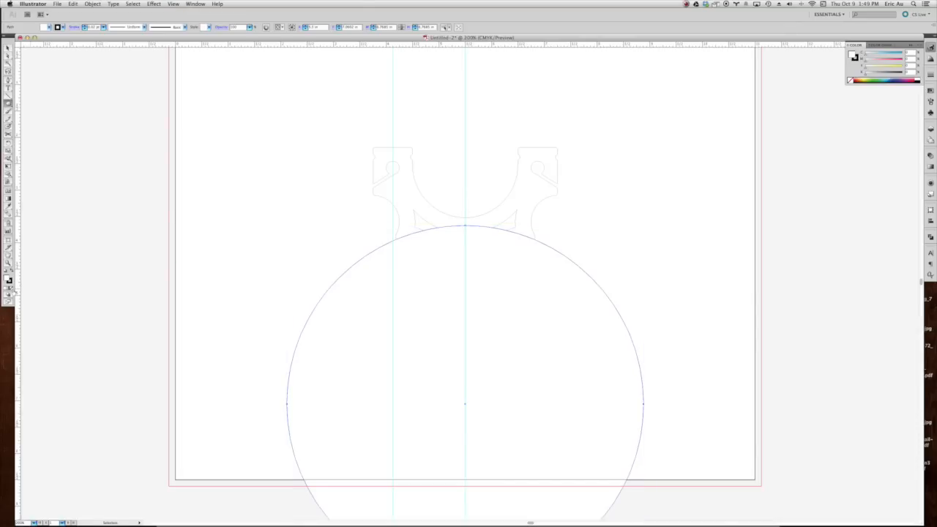
{"action": "scroll", "coordinate": [184, 315], "scroll_direction": "down", "scroll_amount": 3}
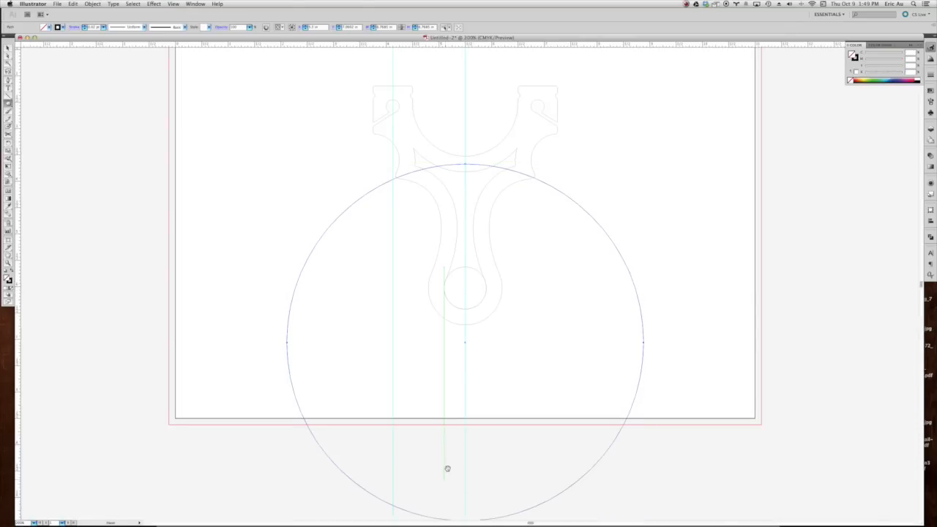
{"action": "scroll", "coordinate": [447, 463], "scroll_direction": "down", "scroll_amount": 1}
Step: Scale the large circle down to about 2.75 in in diameter, keeping its top edge just below the fork curve
{"action": "key", "text": "v"}
{"action": "left_click_drag", "start_coordinate": [466, 506], "coordinate": [465, 293]}
{"action": "scroll", "coordinate": [506, 242], "scroll_direction": "up", "scroll_amount": 2}
{"action": "scroll", "coordinate": [506, 257], "scroll_direction": "up", "scroll_amount": 1}
{"action": "key", "text": "super+equal"}
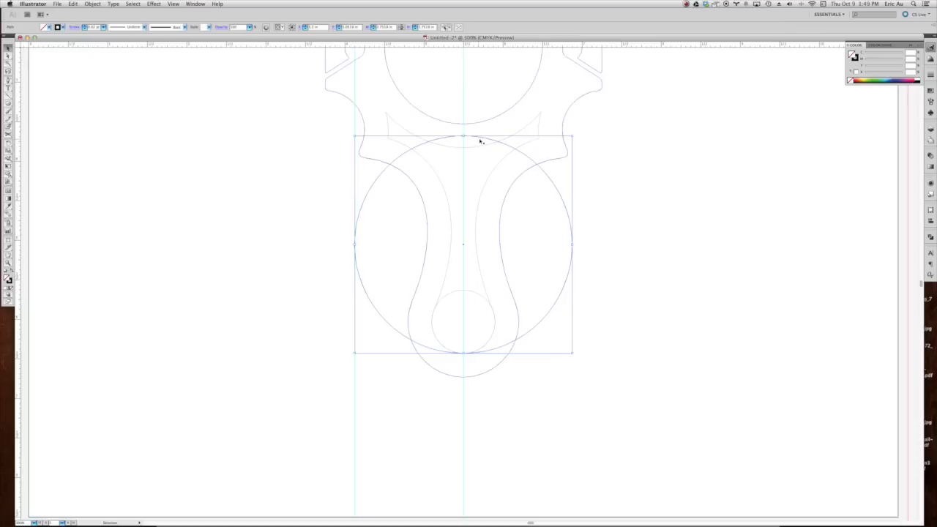
Step: Move the 2.75 in circle up about 0.3 in along the centre guide so its upper edge meets the inner contour's fork tips
{"action": "left_click_drag", "start_coordinate": [479, 140], "coordinate": [481, 112]}
{"action": "key", "text": "Delete"}
{"action": "left_click", "coordinate": [531, 124]}
{"action": "key", "text": "ctrl+z"}
Step: Divide the inner contour with the overlapping circle using Pathfinder
{"action": "left_click", "coordinate": [517, 125], "text": "shift"}
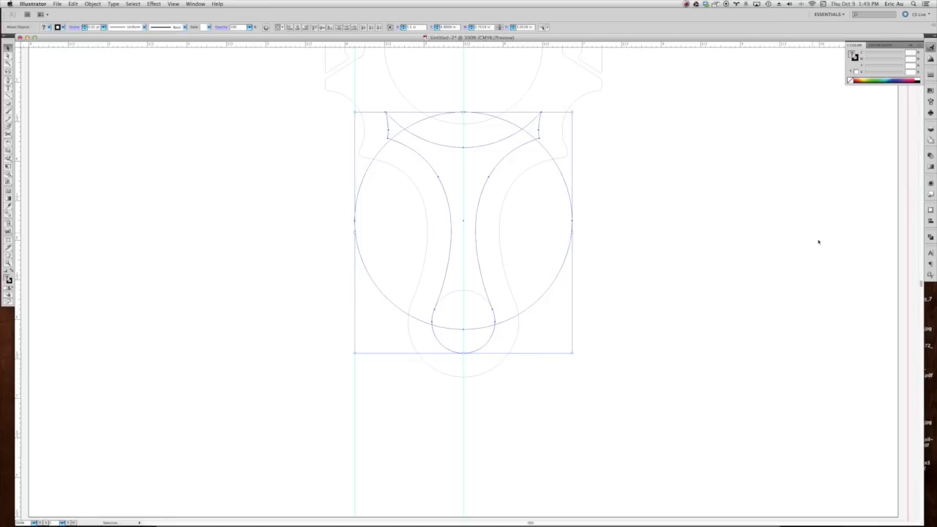
{"action": "left_click", "coordinate": [931, 239]}
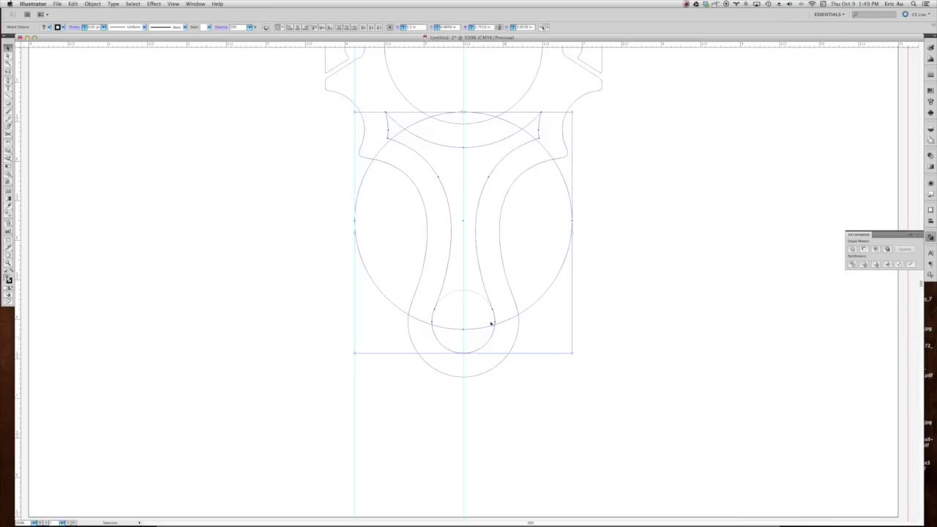
{"action": "left_click", "coordinate": [852, 268]}
{"action": "left_click", "coordinate": [658, 248]}
Step: Delete the circle segments outside the inner contour and the cut-off pointed tips at both fork ends
{"action": "key", "text": "a"}
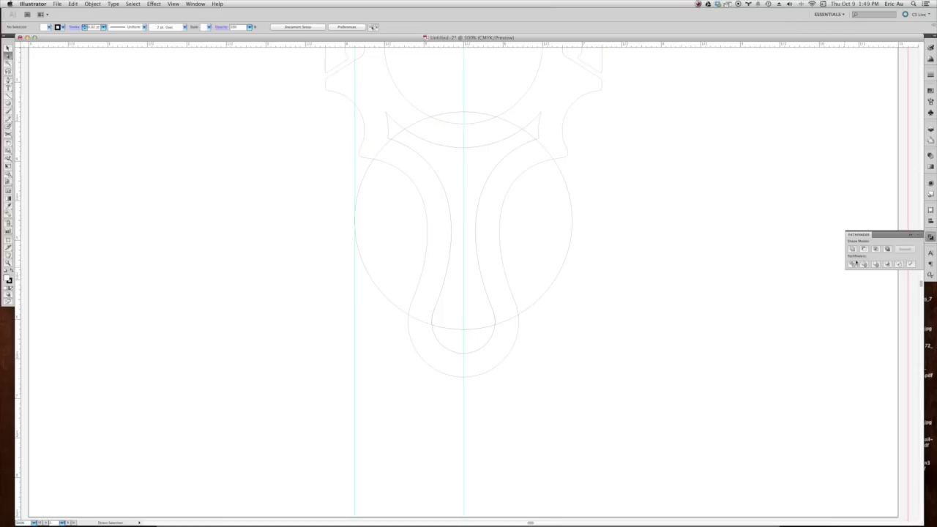
{"action": "left_click", "coordinate": [524, 127]}
{"action": "key", "text": "Delete"}
{"action": "left_click", "coordinate": [391, 137]}
{"action": "key", "text": "Delete"}
{"action": "left_click", "coordinate": [452, 113]}
{"action": "key", "text": "Delete"}
{"action": "left_click", "coordinate": [452, 115]}
{"action": "key", "text": "Delete"}
{"action": "left_click", "coordinate": [535, 124]}
{"action": "key", "text": "Delete"}
{"action": "left_click", "coordinate": [396, 129]}
{"action": "key", "text": "Delete"}
{"action": "left_click", "coordinate": [384, 147]}
{"action": "key", "text": "Delete"}
{"action": "key", "text": "Delete"}
{"action": "left_click", "coordinate": [561, 172]}
{"action": "key", "text": "Delete"}
Step: Unite the remaining divided pieces into a single inner contour
{"action": "key", "text": "v"}
{"action": "left_click", "coordinate": [483, 190]}
{"action": "left_click", "coordinate": [495, 304]}
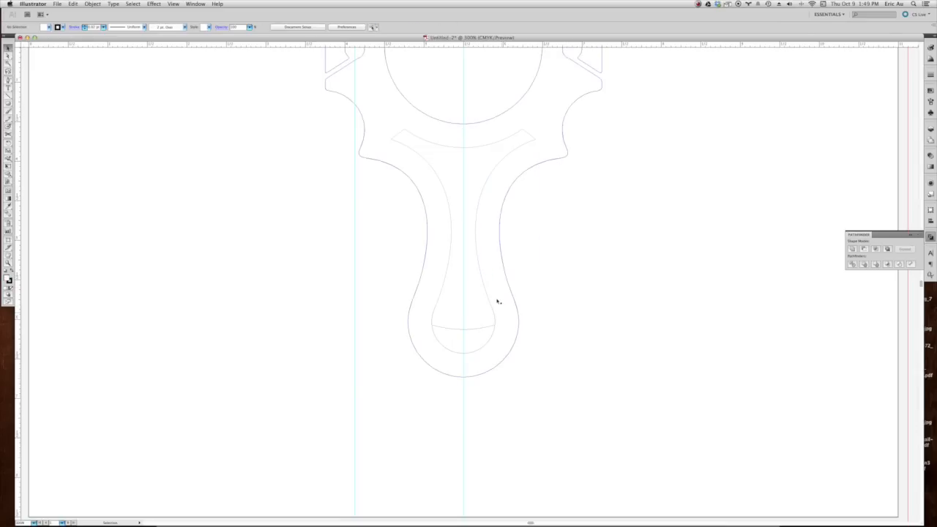
{"action": "left_click", "coordinate": [484, 189]}
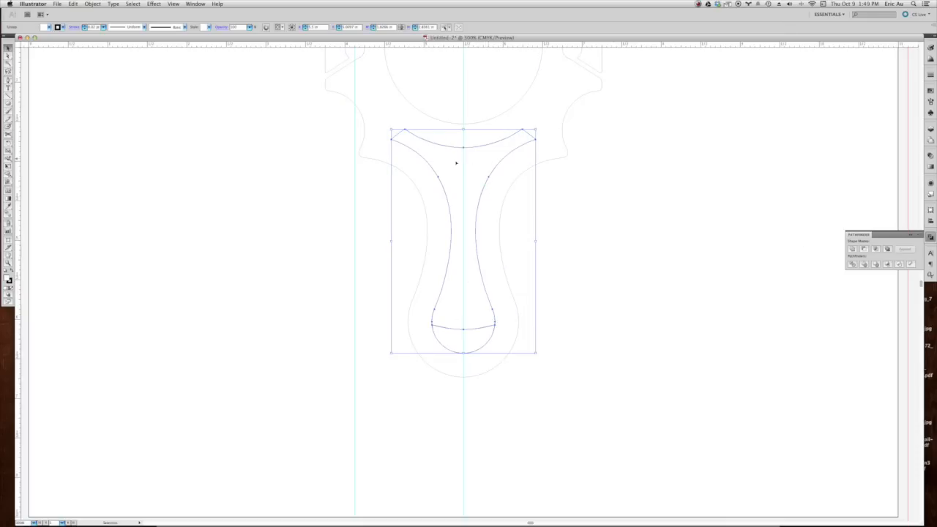
{"action": "left_click", "coordinate": [852, 249]}
Step: Send the inner contour to the back, followed by the outer slingshot outline, so the handle circle sits on top
{"action": "left_click", "coordinate": [491, 221]}
{"action": "left_click", "coordinate": [487, 181]}
{"action": "key", "text": "shift+super+bracketleft"}
{"action": "left_click", "coordinate": [575, 225]}
{"action": "left_click", "coordinate": [520, 176]}
{"action": "key", "text": "shift+super+bracketleft"}
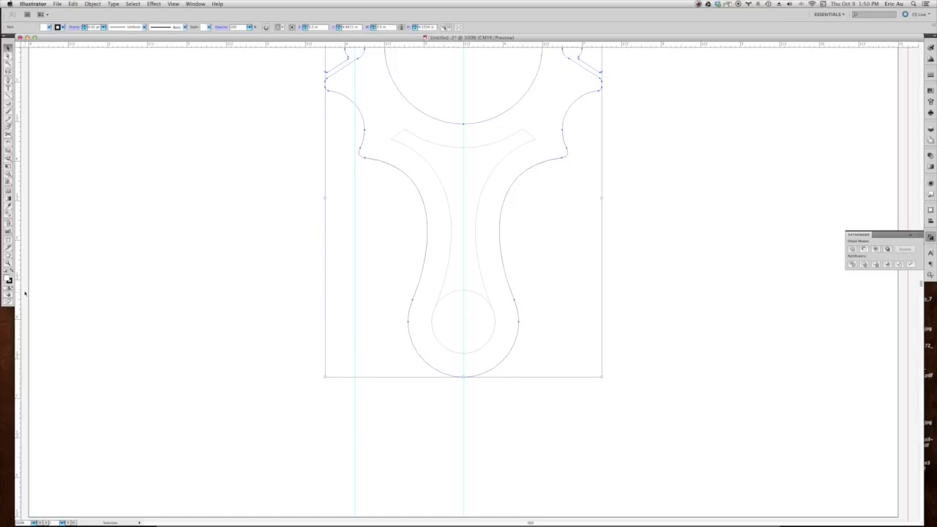
{"action": "left_click", "coordinate": [345, 217]}
Step: Draw a circle about 5.69 in in diameter from a centre on the centre guide between the forks, ending just above the handle circle
{"action": "key", "text": "super+equal"}
{"action": "key", "text": "super+minus"}
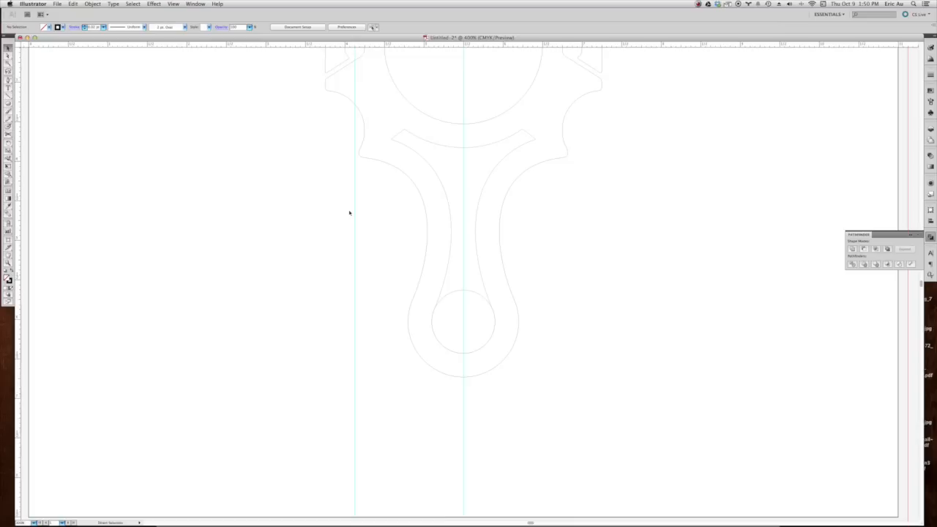
{"action": "scroll", "coordinate": [455, 285], "scroll_direction": "up", "scroll_amount": 1}
{"action": "scroll", "coordinate": [455, 293], "scroll_direction": "up", "scroll_amount": 1}
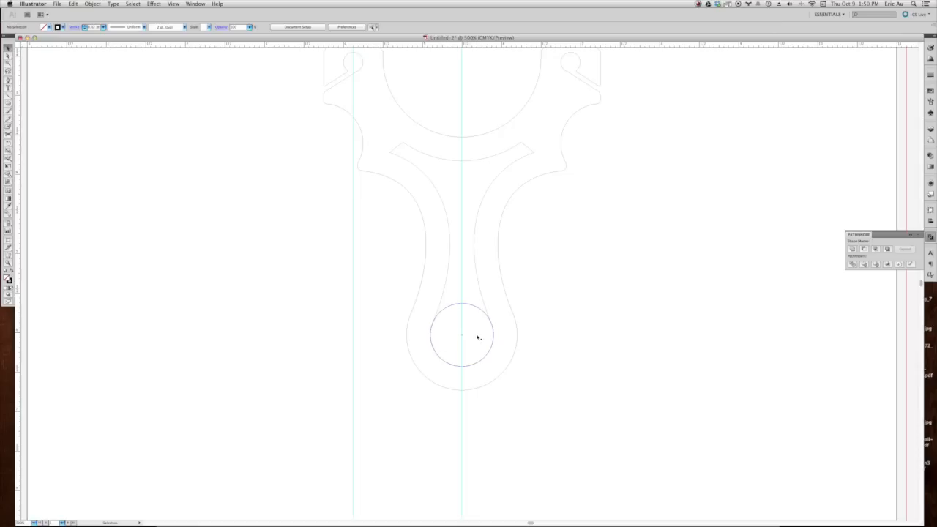
{"action": "left_click", "coordinate": [449, 278]}
{"action": "left_click", "coordinate": [561, 308]}
{"action": "scroll", "coordinate": [575, 298], "scroll_direction": "up", "scroll_amount": 2}
{"action": "key", "text": "l"}
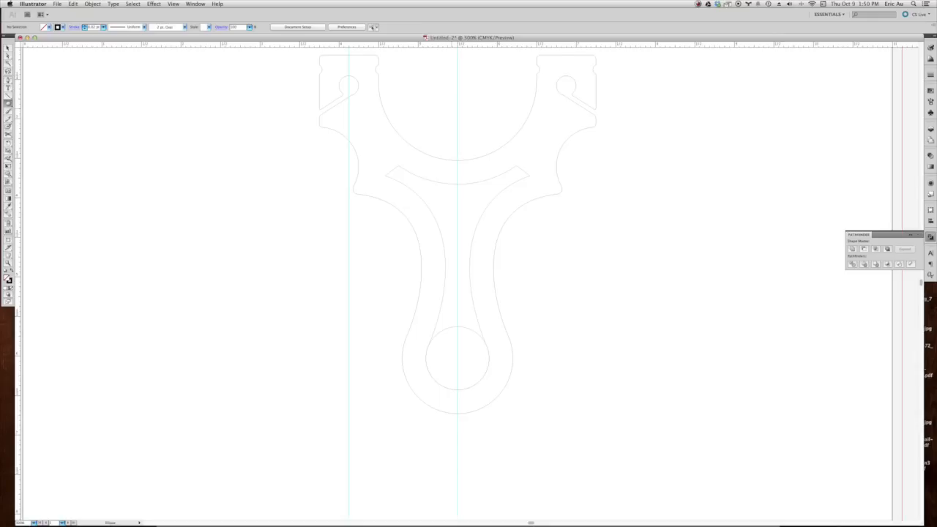
{"action": "left_click_drag", "start_coordinate": [462, 86], "coordinate": [470, 312]}
{"action": "key", "text": "v"}
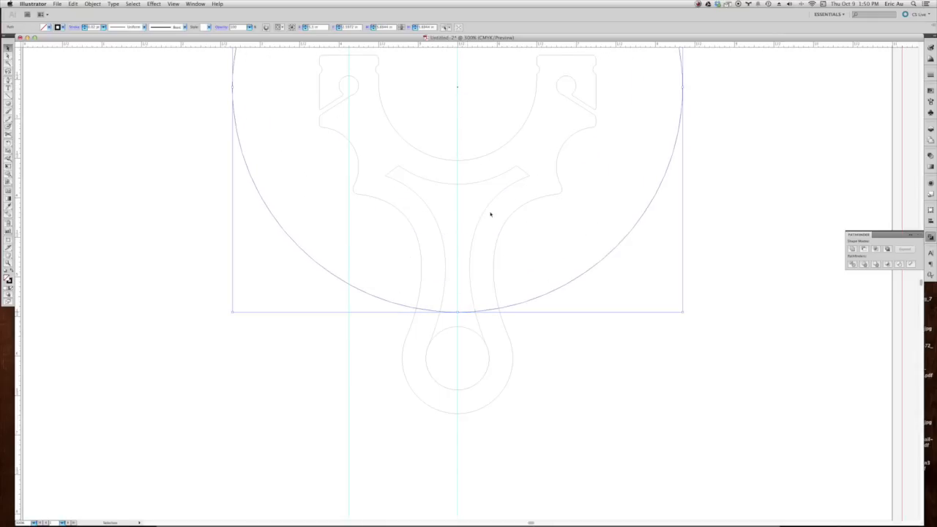
Step: Divide the inner contour with the large circle and ungroup the resulting pieces
{"action": "left_click", "coordinate": [489, 206], "text": "shift"}
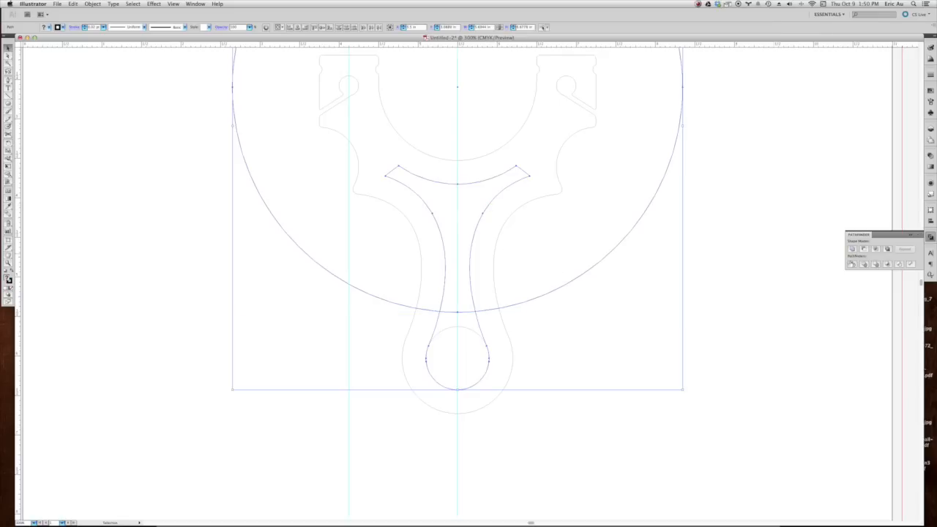
{"action": "left_click", "coordinate": [853, 265]}
{"action": "left_click", "coordinate": [667, 291]}
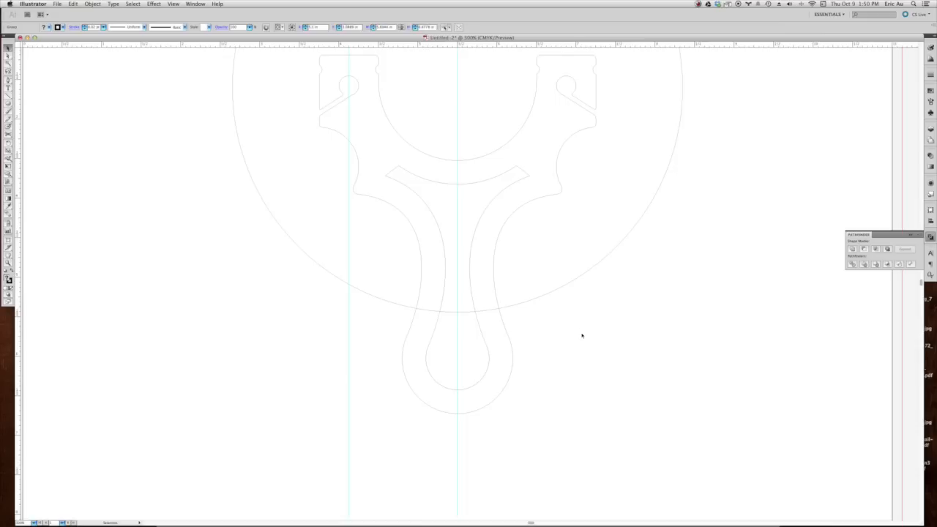
{"action": "left_click", "coordinate": [545, 296]}
{"action": "right_click", "coordinate": [544, 295]}
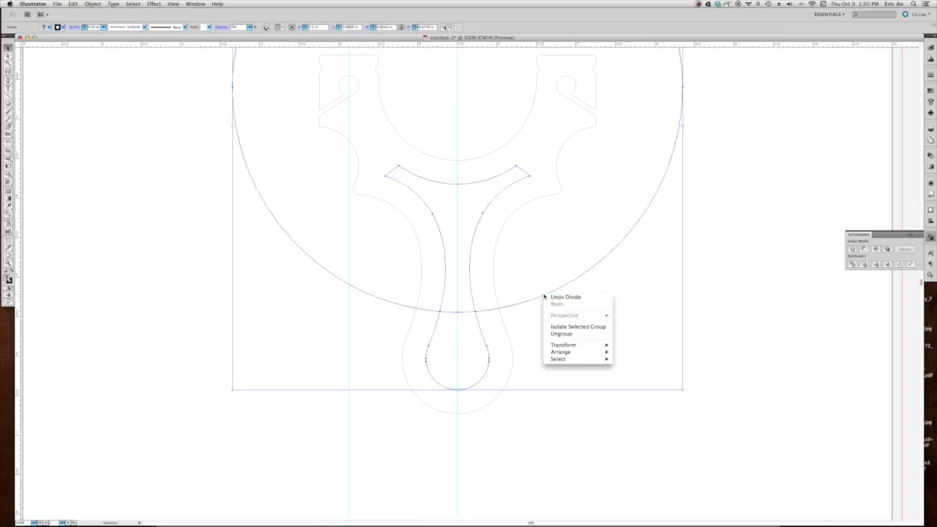
{"action": "left_click", "coordinate": [566, 335]}
{"action": "left_click", "coordinate": [553, 317]}
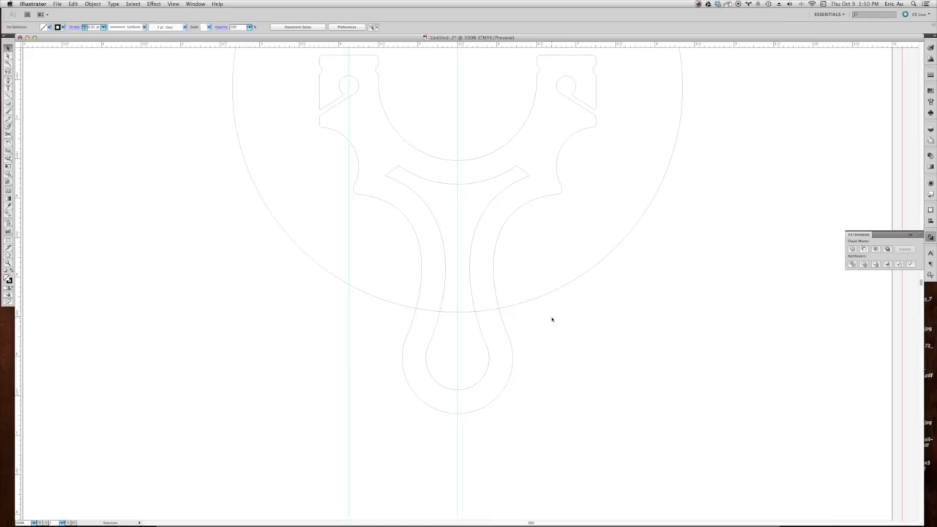
Step: Delete the large circle's leftover piece and the lower part of the inner contour around the handle circle
{"action": "left_click", "coordinate": [548, 295]}
{"action": "key", "text": "Delete"}
{"action": "left_click", "coordinate": [480, 322]}
{"action": "key", "text": "Delete"}
{"action": "left_click", "coordinate": [475, 248]}
{"action": "key", "text": "super+minus"}
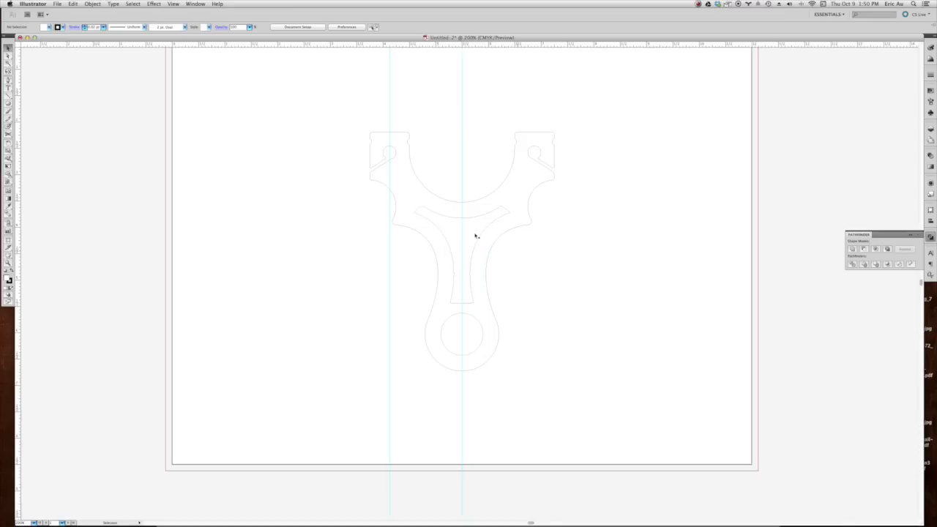
Step: Round the trimmed inner contour's corners with the Round Any Corner script at a radius of 5
{"action": "left_click", "coordinate": [566, 253]}
{"action": "key", "text": "super+equal"}
{"action": "left_click", "coordinate": [514, 220]}
{"action": "left_click", "coordinate": [56, 3]}
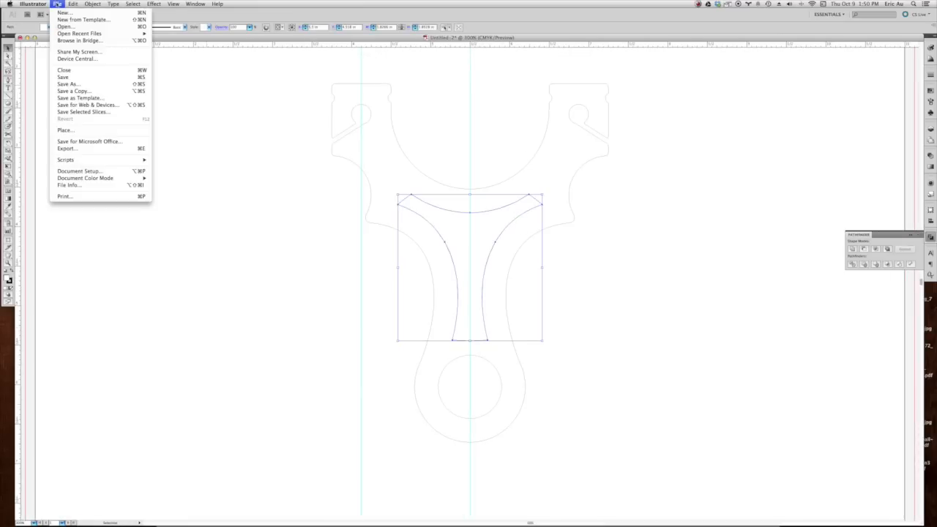
{"action": "mouse_move", "coordinate": [102, 159]}
{"action": "left_click", "coordinate": [209, 347]}
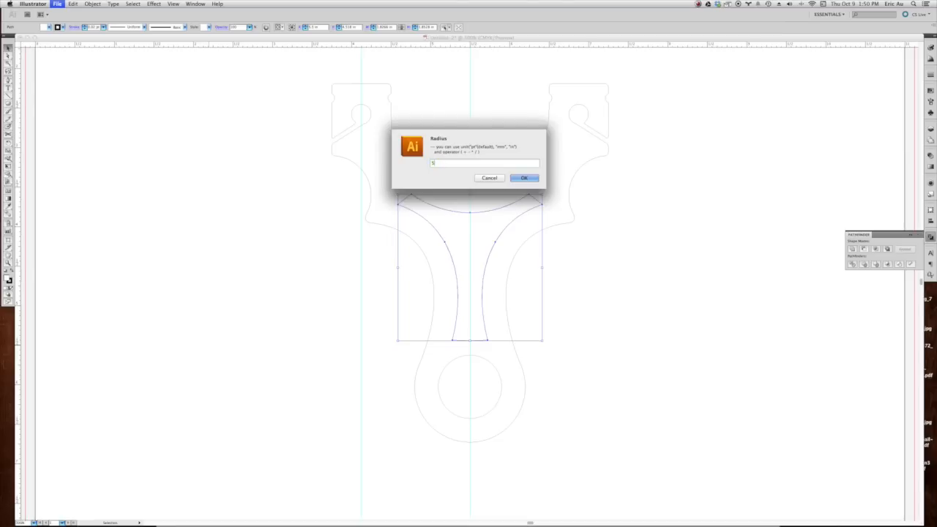
{"action": "key", "text": "Return"}
{"action": "left_click", "coordinate": [441, 196]}
{"action": "key", "text": "space"}
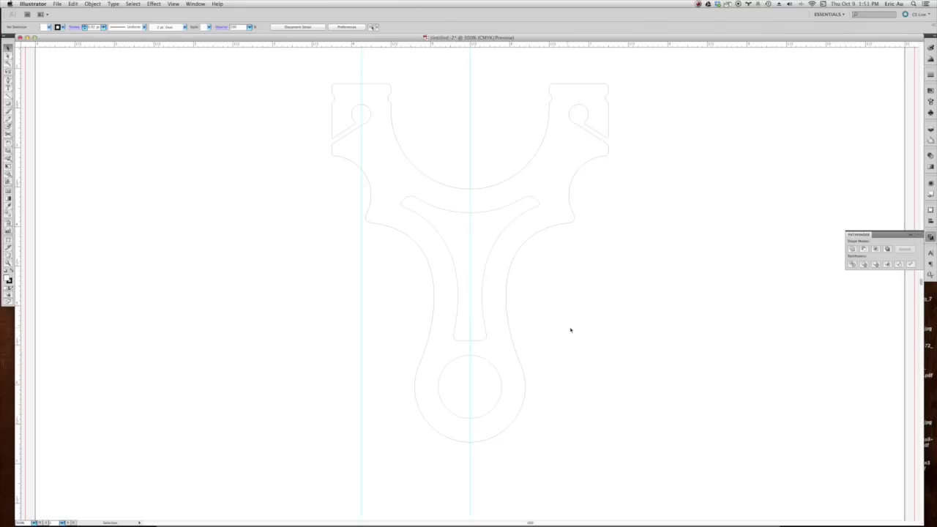
Step: Undo the corner rounding, the division and the large circle, restoring the full-length inner contour
{"action": "key", "text": "super+a"}
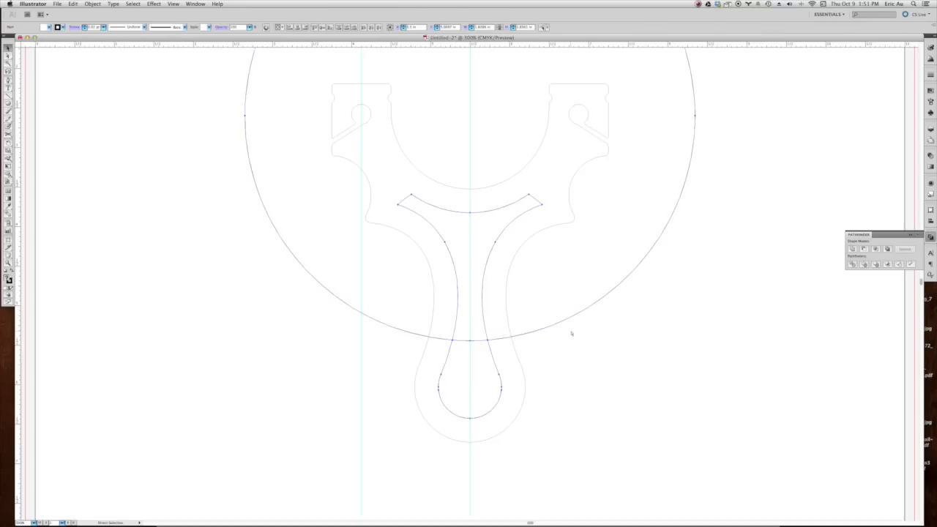
{"action": "key", "text": "super+z"}
{"action": "key", "text": "super+z"}
{"action": "left_click", "coordinate": [567, 339]}
{"action": "key", "text": "super+z"}
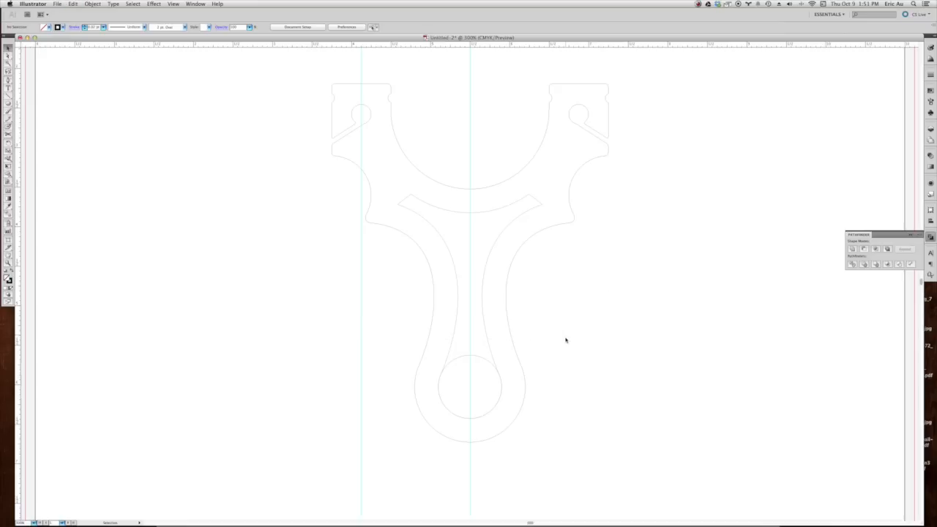
Step: Scale a copy of the handle circle about its centre to about 1.52 in in diameter
{"action": "left_click", "coordinate": [473, 359]}
{"action": "left_click", "coordinate": [607, 358]}
{"action": "left_click", "coordinate": [480, 358]}
{"action": "key", "text": "a"}
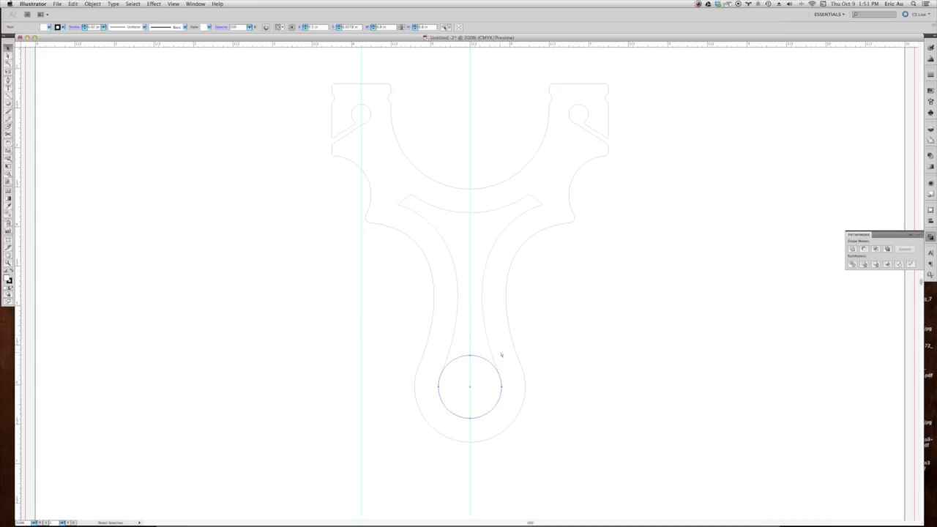
{"action": "key", "text": "v"}
{"action": "left_click_drag", "start_coordinate": [471, 356], "coordinate": [492, 333]}
{"action": "mouse_move", "coordinate": [513, 383]}
{"action": "left_mouse_down"}
{"action": "mouse_move", "coordinate": [458, 358]}
{"action": "mouse_move", "coordinate": [419, 360]}
{"action": "mouse_move", "coordinate": [432, 330]}
{"action": "left_mouse_up"}
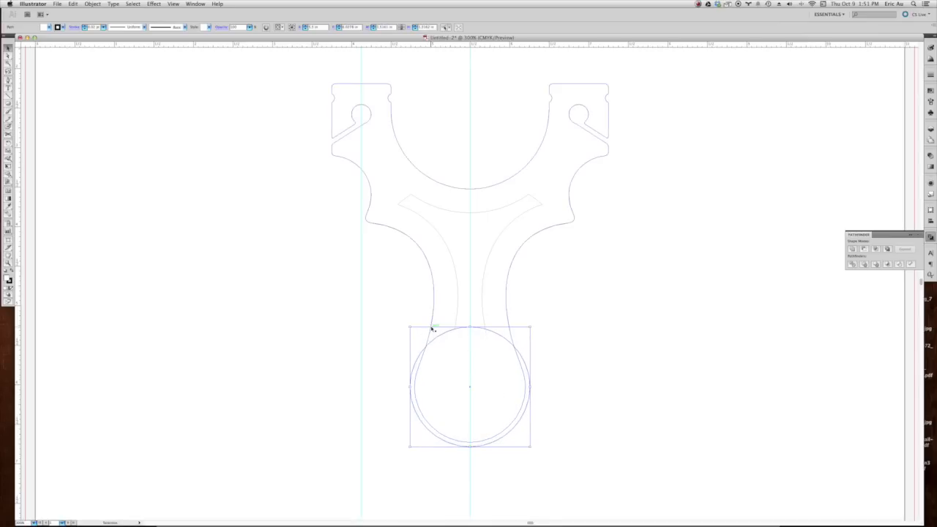
Step: Divide the inner contour with the enlarged circle and ungroup the resulting pieces
{"action": "left_click", "coordinate": [485, 269], "text": "shift"}
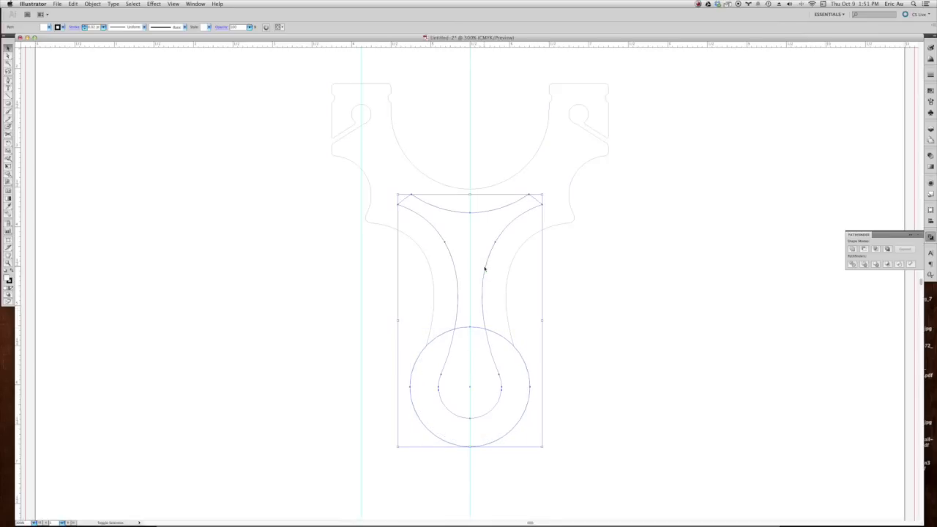
{"action": "left_click", "coordinate": [851, 266]}
{"action": "left_click", "coordinate": [699, 318]}
{"action": "left_click", "coordinate": [500, 337]}
{"action": "right_click", "coordinate": [500, 336]}
{"action": "left_click", "coordinate": [527, 375]}
{"action": "left_click", "coordinate": [513, 328]}
Step: Delete the circle's outer ring and the lower piece of the inner contour, keeping the small handle circle
{"action": "left_click", "coordinate": [493, 333]}
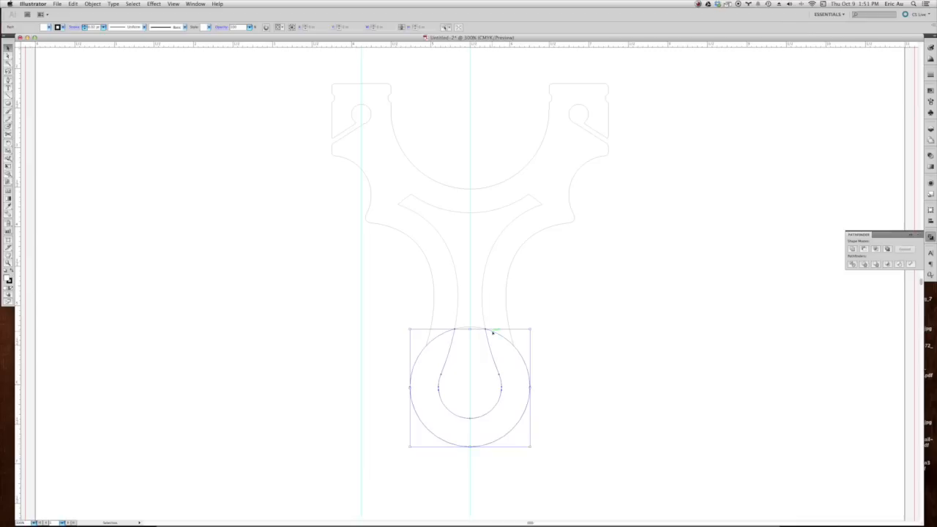
{"action": "key", "text": "Delete"}
{"action": "left_click", "coordinate": [487, 329]}
{"action": "key", "text": "Delete"}
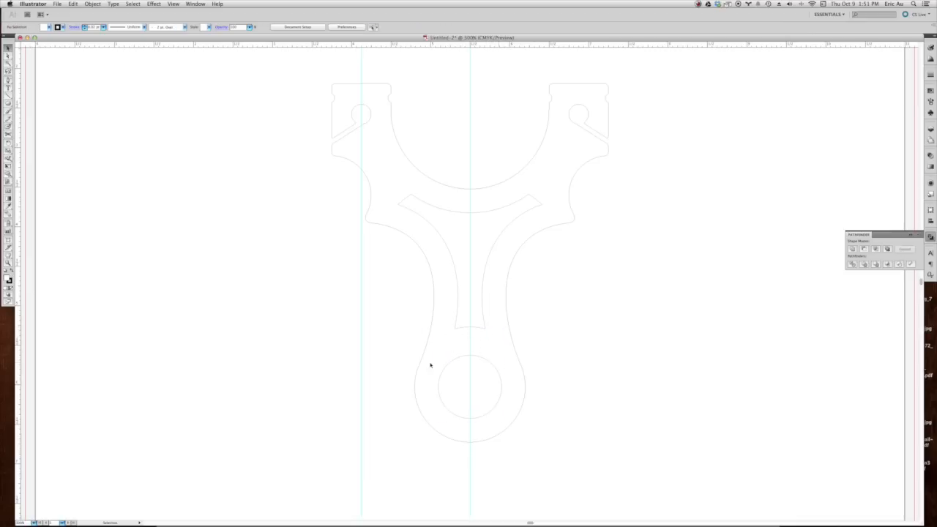
Step: Try to round the inner contour's corners with the Round Any Corner script while only a path segment is selected
{"action": "key", "text": "a"}
{"action": "left_click", "coordinate": [458, 280]}
{"action": "scroll", "coordinate": [293, 146], "scroll_direction": "down", "scroll_amount": 1}
{"action": "left_click", "coordinate": [66, 2]}
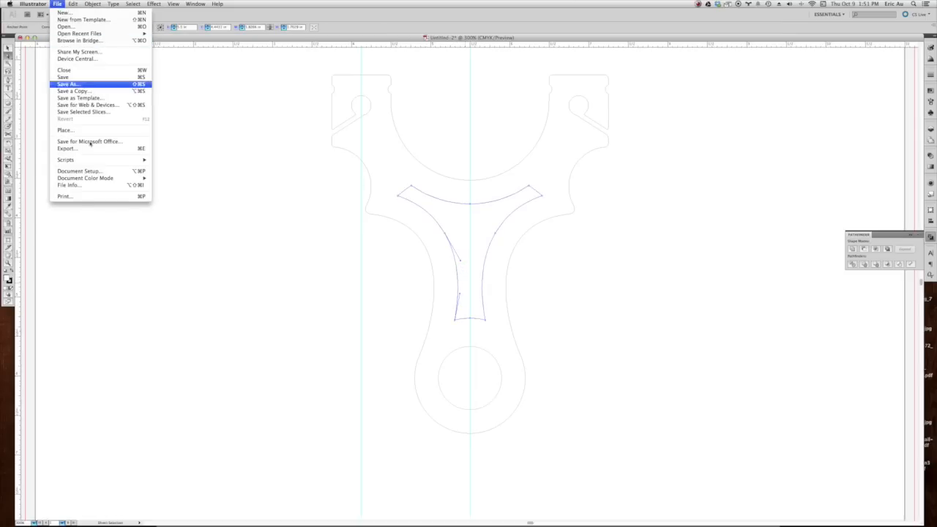
{"action": "mouse_move", "coordinate": [102, 161]}
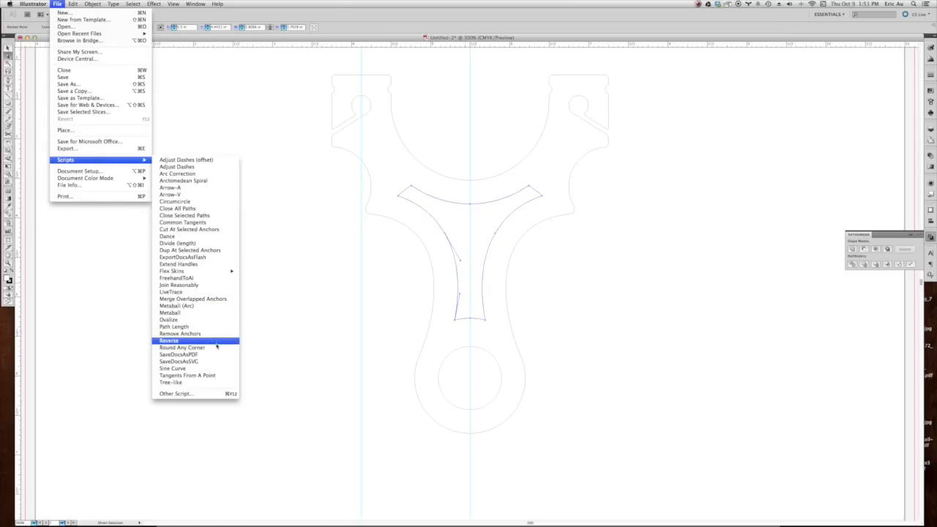
{"action": "left_click", "coordinate": [217, 348]}
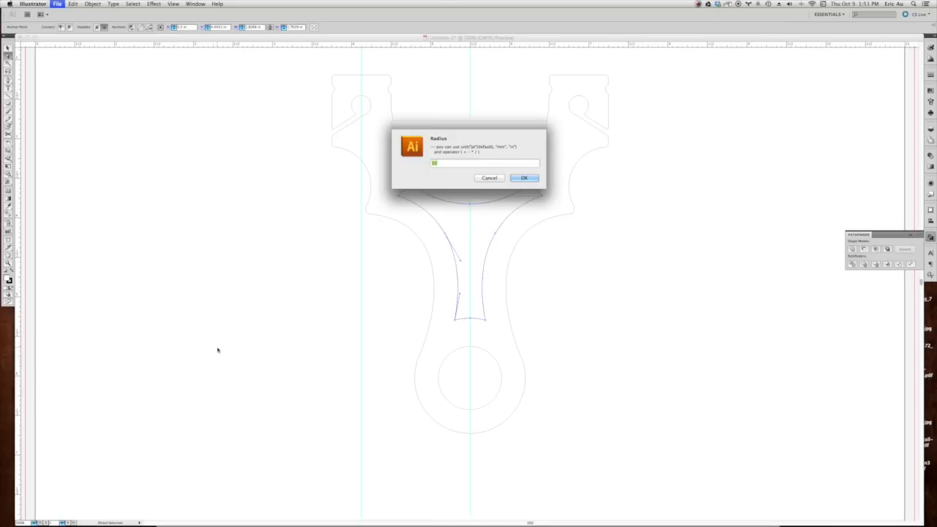
{"action": "key", "text": "Return"}
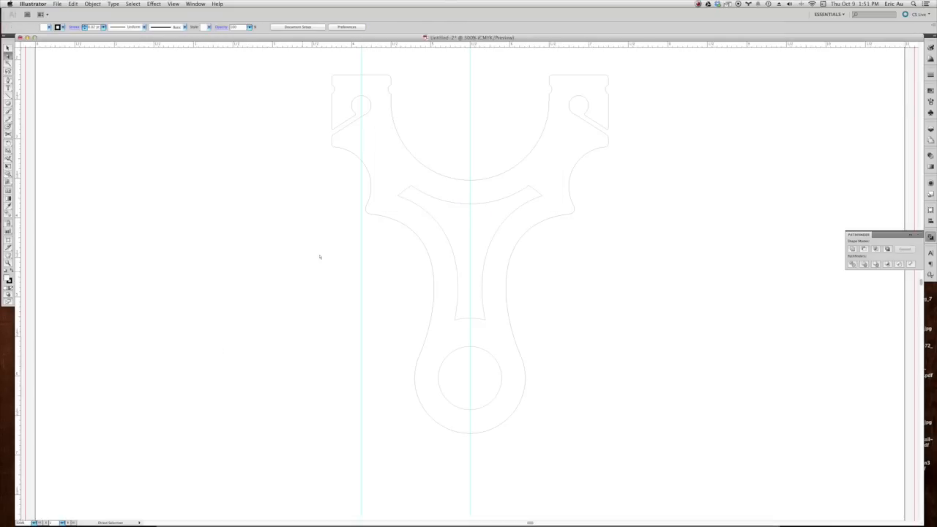
Step: Select the whole inner contour and round its corners with the Round Any Corner script at a radius of 5
{"action": "left_click", "coordinate": [428, 212]}
{"action": "key", "text": "v"}
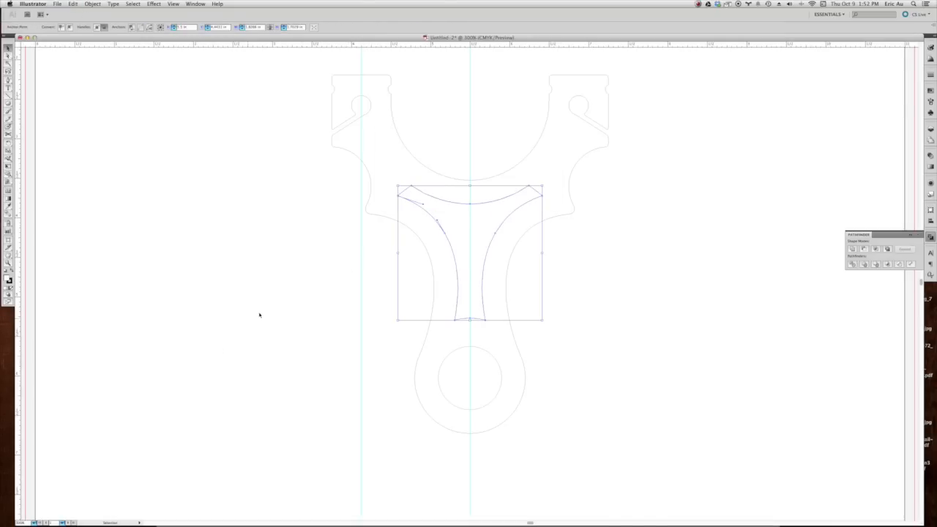
{"action": "left_click", "coordinate": [428, 274]}
{"action": "left_click", "coordinate": [451, 252]}
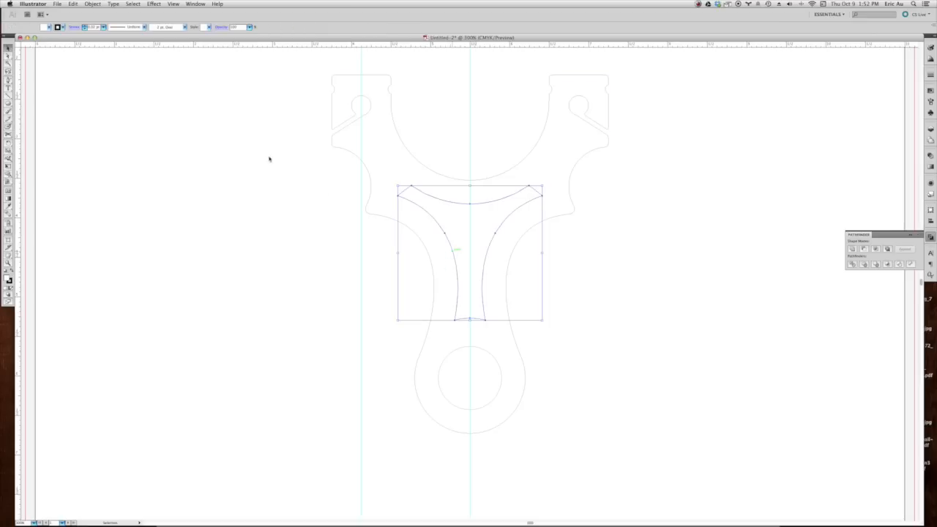
{"action": "left_click", "coordinate": [56, 5]}
{"action": "mouse_move", "coordinate": [126, 160]}
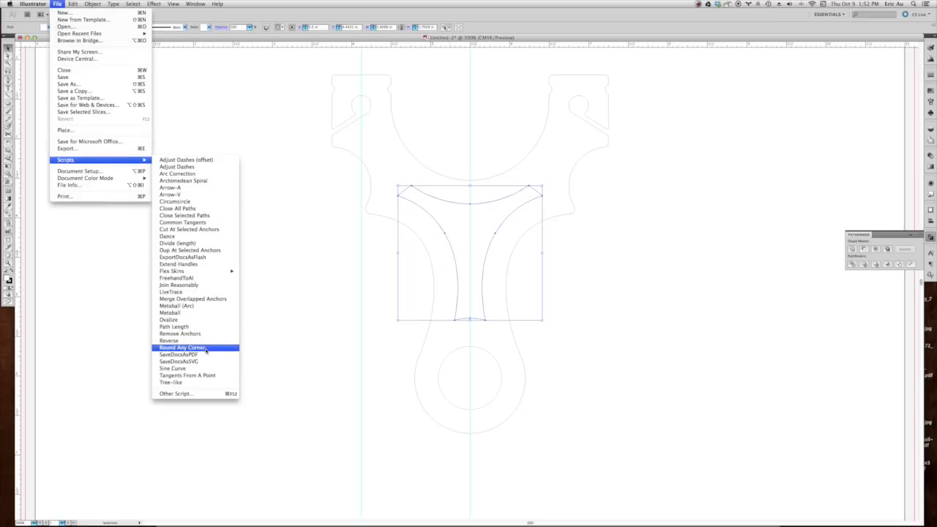
{"action": "left_click", "coordinate": [208, 350]}
{"action": "key", "text": "Return"}
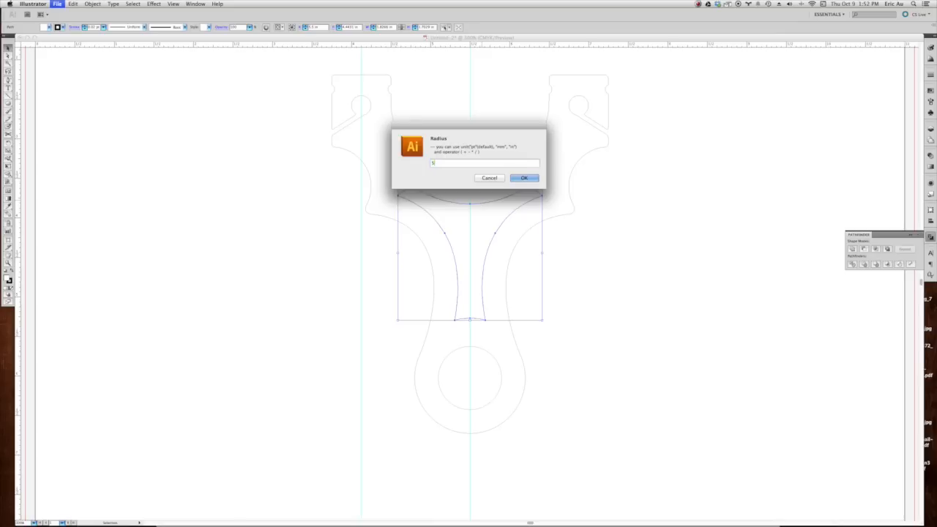
{"action": "left_click", "coordinate": [508, 203]}
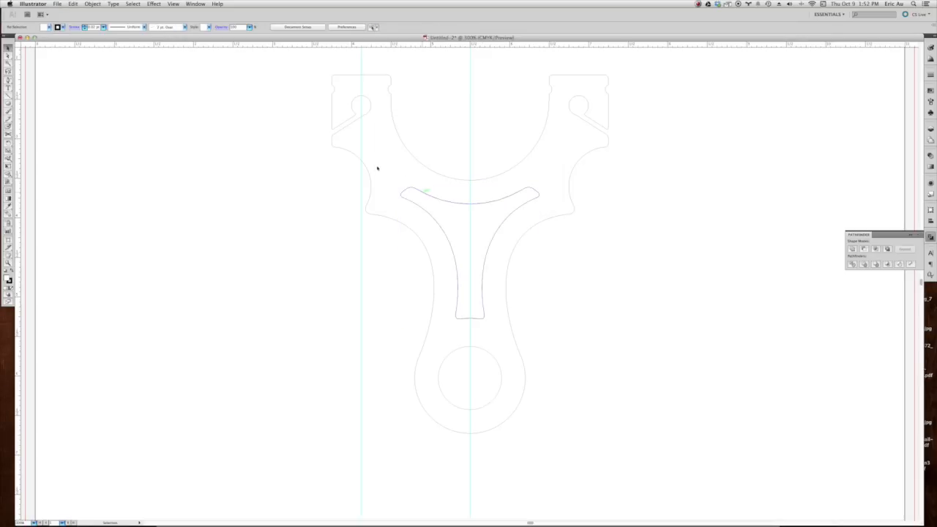
{"action": "scroll", "coordinate": [439, 179], "scroll_direction": "up", "scroll_amount": 3}
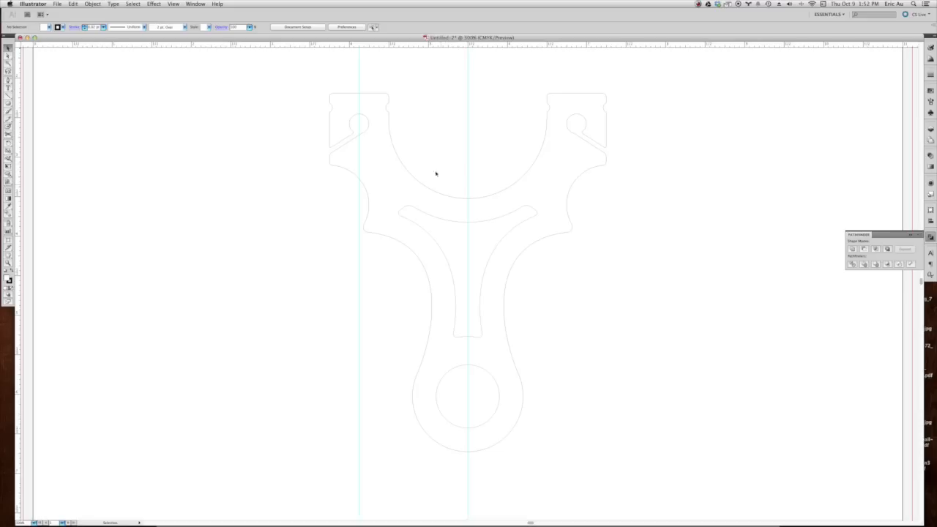
Step: Create a circle 0.125 in wide and 0.125 in high inside the fork opening
{"action": "key", "text": "l"}
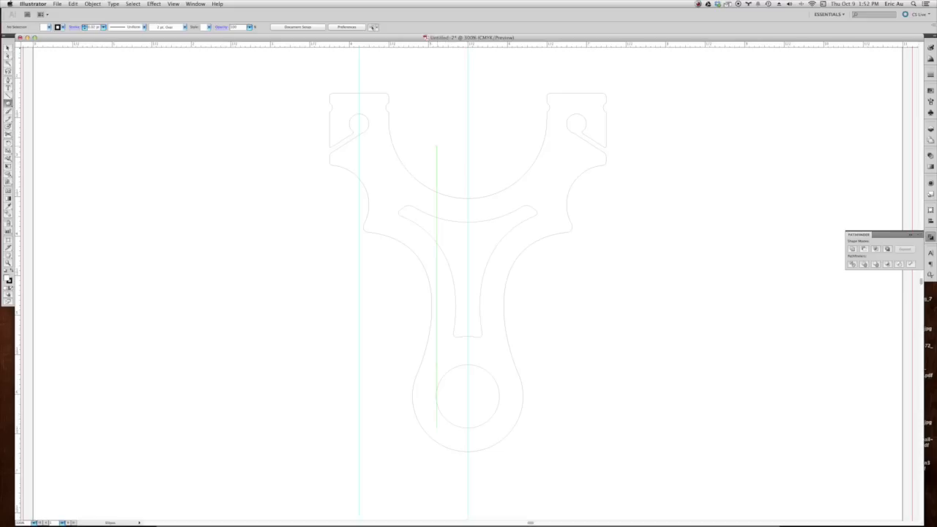
{"action": "left_click", "coordinate": [438, 149]}
{"action": "type", "text": "1.125"}
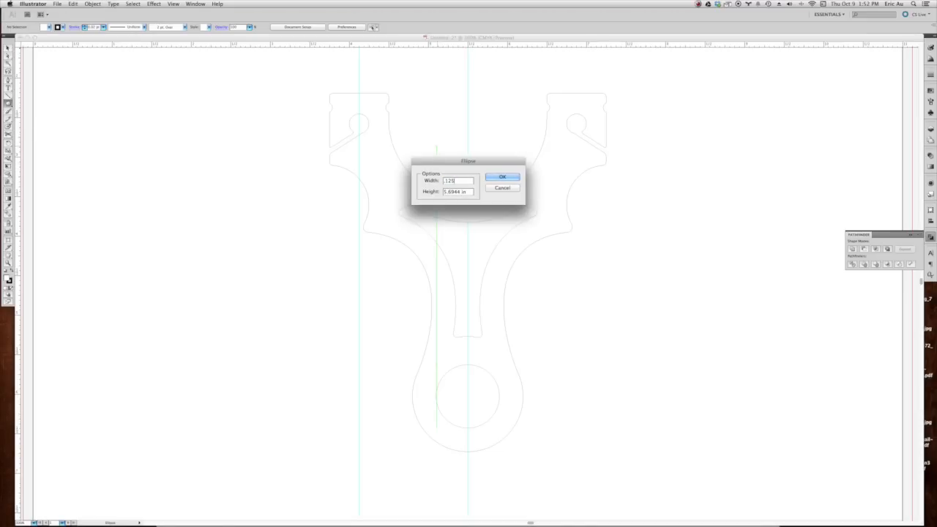
{"action": "key", "text": "Tab"}
{"action": "type", "text": ".125"}
{"action": "key", "text": "Return"}
{"action": "key", "text": "v"}
{"action": "left_click", "coordinate": [458, 141]}
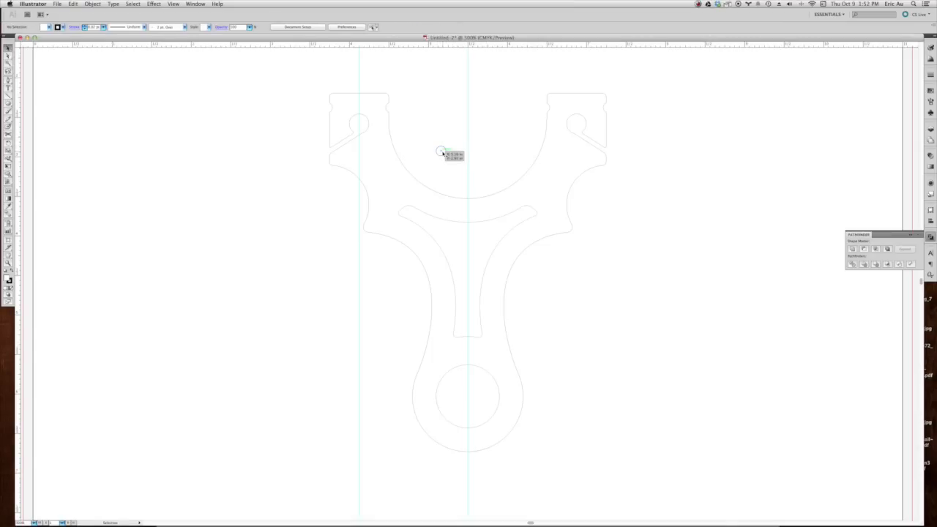
Step: Move the small circle onto the left fork below its hole and place a copy on the centre line between the inner cutout and handle circle
{"action": "left_click_drag", "start_coordinate": [437, 156], "coordinate": [372, 159]}
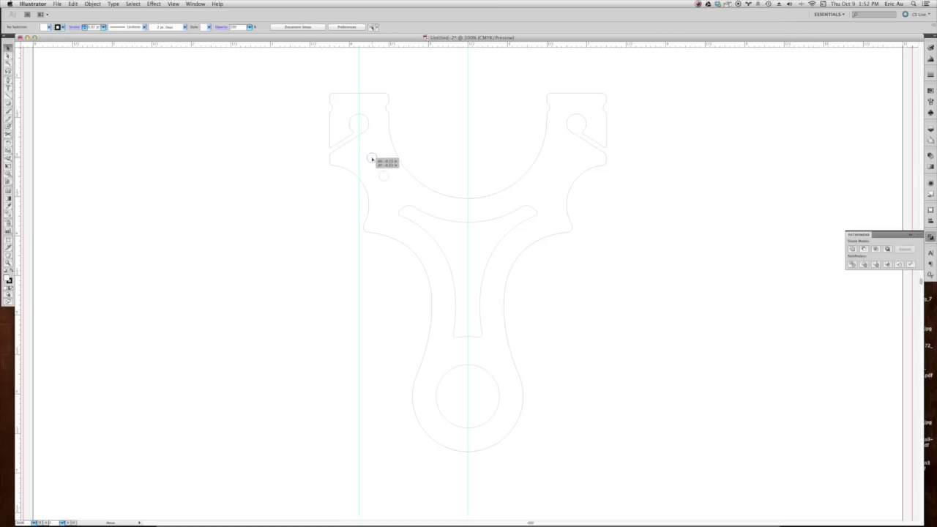
{"action": "left_click_drag", "start_coordinate": [372, 159], "coordinate": [372, 158]}
{"action": "left_click_drag", "start_coordinate": [373, 159], "coordinate": [469, 352]}
{"action": "left_click", "coordinate": [473, 192]}
Step: Draw a helper rectangle from the centre of the left fork's small circle to the vertical centre line
{"action": "key", "text": "m"}
{"action": "left_click_drag", "start_coordinate": [371, 157], "coordinate": [468, 176]}
{"action": "key", "text": "v"}
{"action": "left_click", "coordinate": [431, 139]}
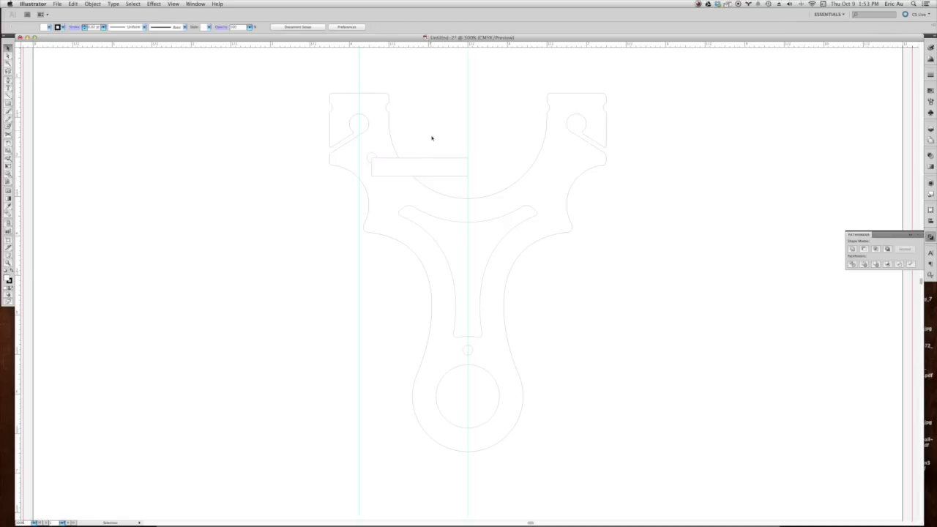
Step: Duplicate the helper rectangle with the left small circle, mirror the copy horizontally, and snap it to the centre line so its circle sits on the right fork
{"action": "left_click", "coordinate": [435, 165]}
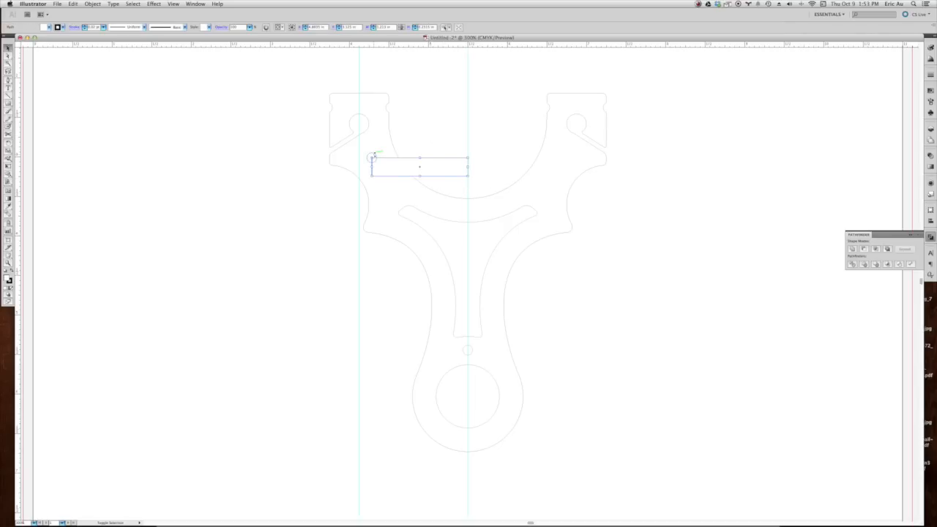
{"action": "key", "text": "a"}
{"action": "left_click", "coordinate": [372, 158]}
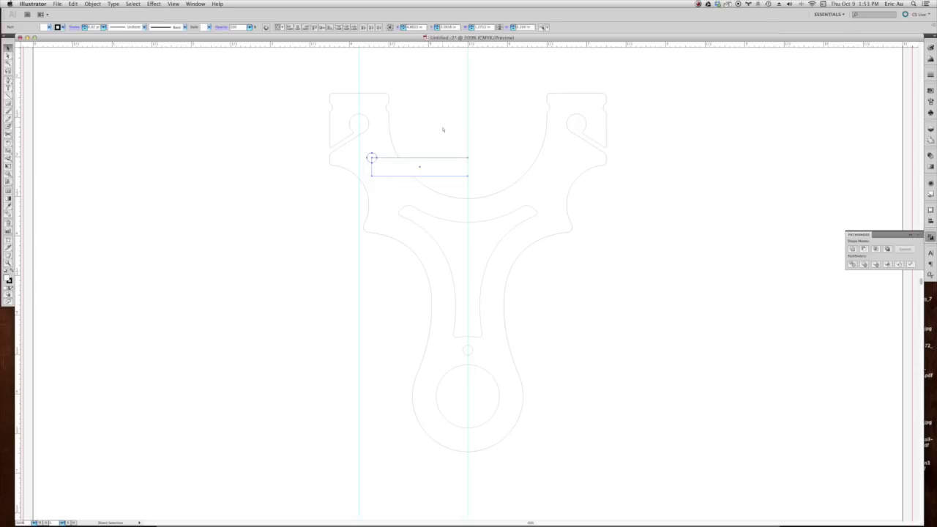
{"action": "key", "text": "super+c"}
{"action": "key", "text": "super+v"}
{"action": "right_click", "coordinate": [487, 251]}
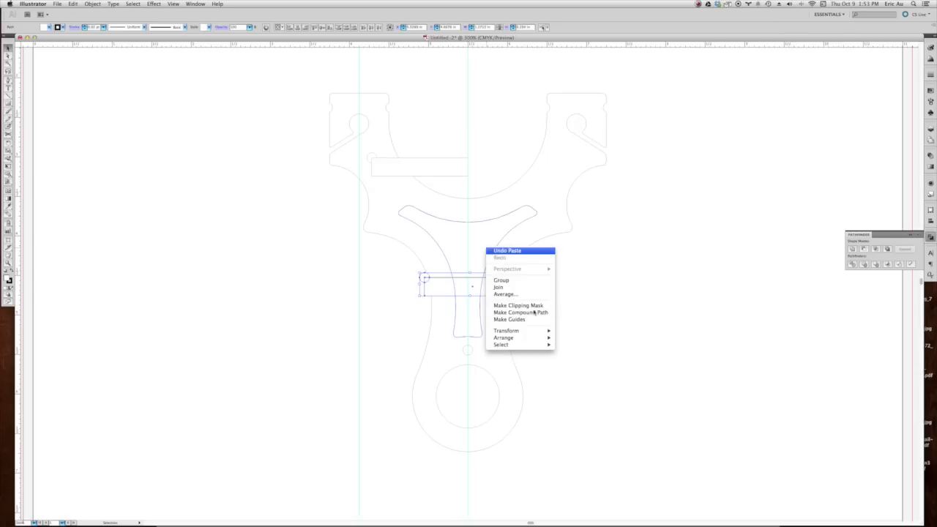
{"action": "mouse_move", "coordinate": [534, 333]}
{"action": "left_click", "coordinate": [602, 357]}
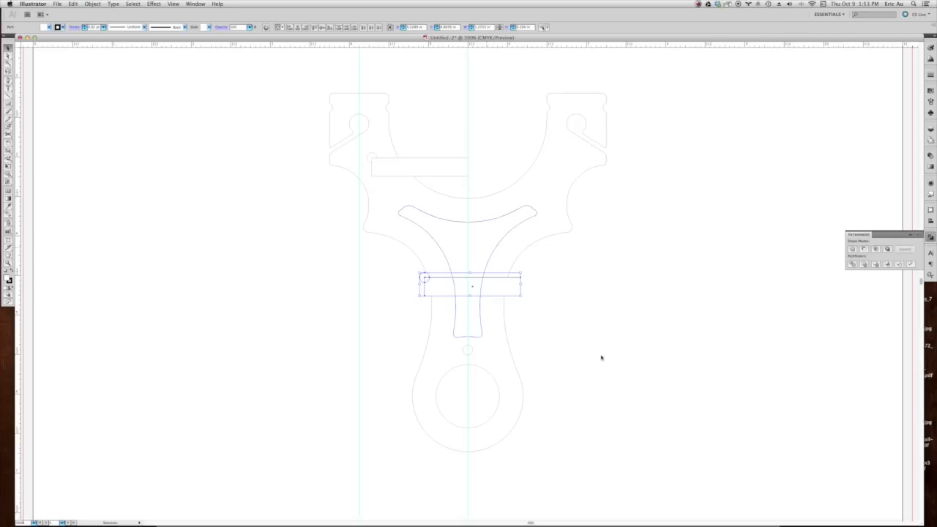
{"action": "key", "text": "Return"}
{"action": "left_click_drag", "start_coordinate": [419, 278], "coordinate": [469, 232]}
{"action": "left_click_drag", "start_coordinate": [497, 177], "coordinate": [467, 158]}
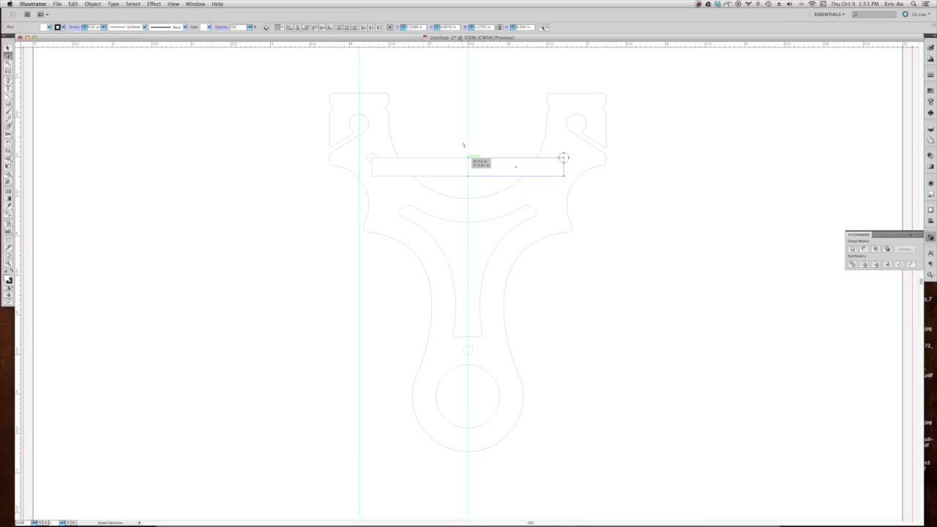
Step: Delete both helper rectangles, keeping the small circles, and hide the guides
{"action": "left_click", "coordinate": [464, 145]}
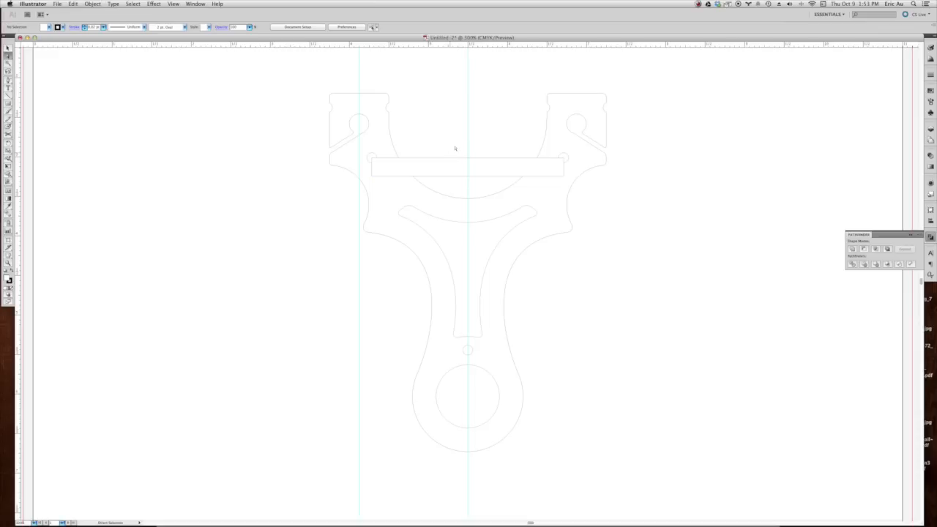
{"action": "left_click", "coordinate": [482, 168]}
{"action": "key", "text": "Delete"}
{"action": "key", "text": "v"}
{"action": "key", "text": "super+semicolon"}
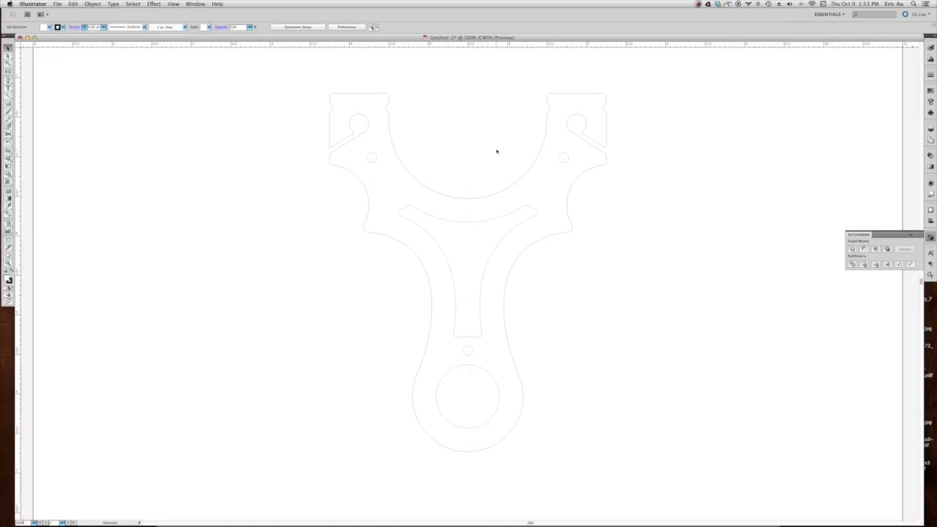
Step: Measure the width across the outer finger curves with a temporary flat ellipse, and delete it
{"action": "key", "text": "super+0"}
{"action": "key", "text": "super+minus"}
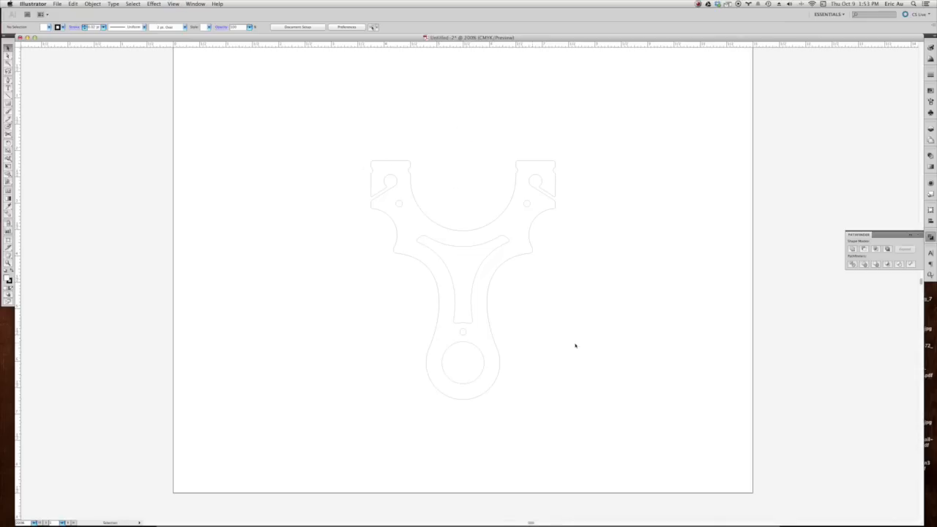
{"action": "key", "text": "super+equal"}
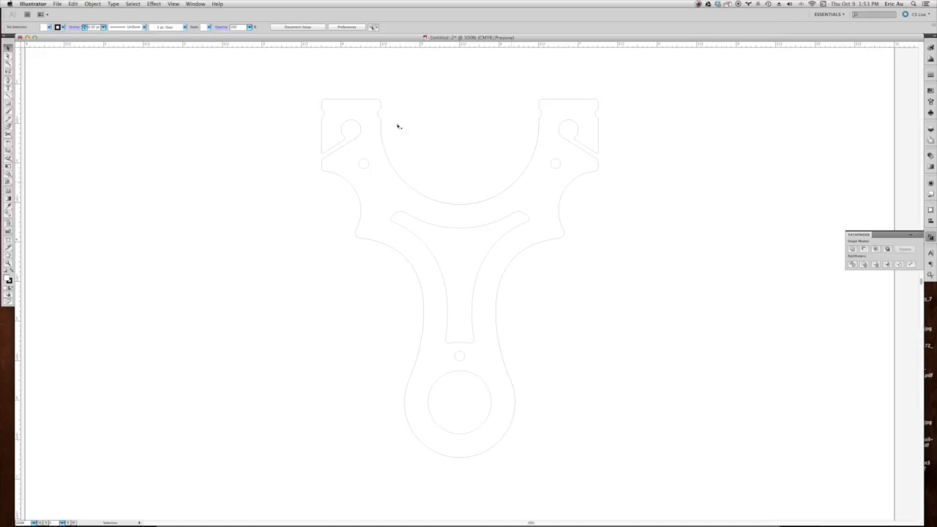
{"action": "key", "text": "l"}
{"action": "left_click_drag", "start_coordinate": [359, 197], "coordinate": [566, 195]}
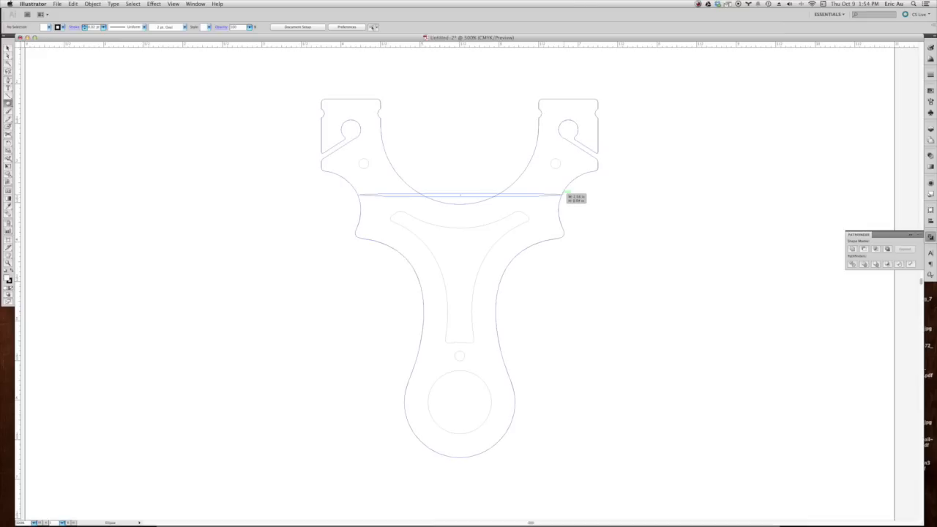
{"action": "left_click_drag", "start_coordinate": [567, 195], "coordinate": [568, 195]}
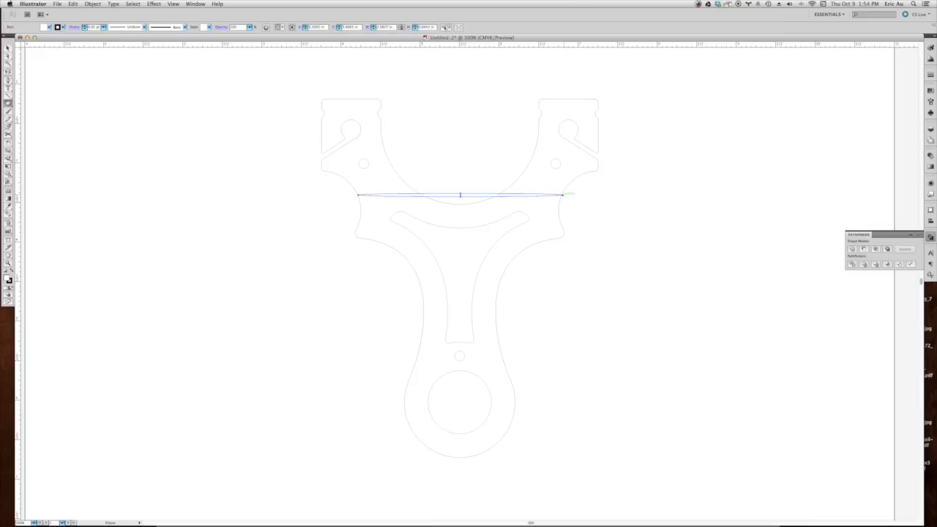
{"action": "key", "text": "Delete"}
{"action": "key", "text": "v"}
{"action": "scroll", "coordinate": [439, 134], "scroll_direction": "up", "scroll_amount": 1}
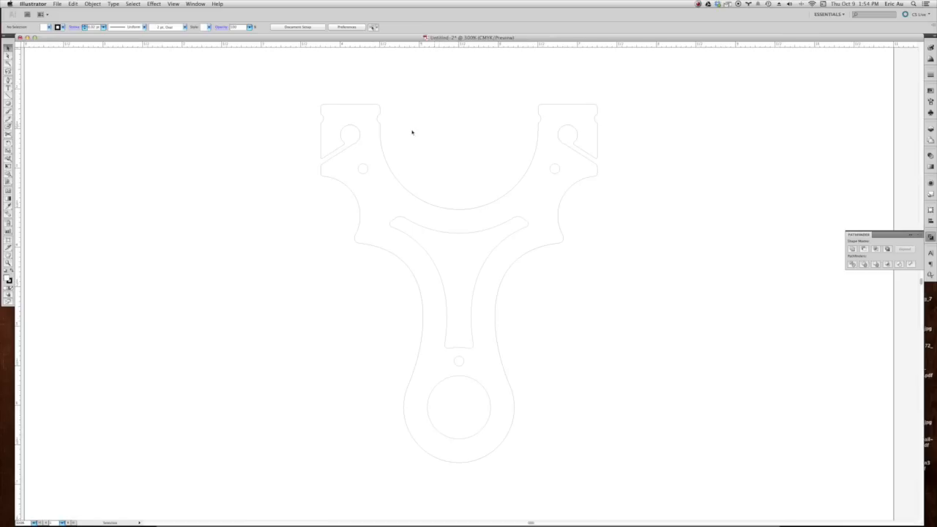
Step: Select the whole slingshot drawing to check its overall dimensions, and deselect it
{"action": "key", "text": "super+minus"}
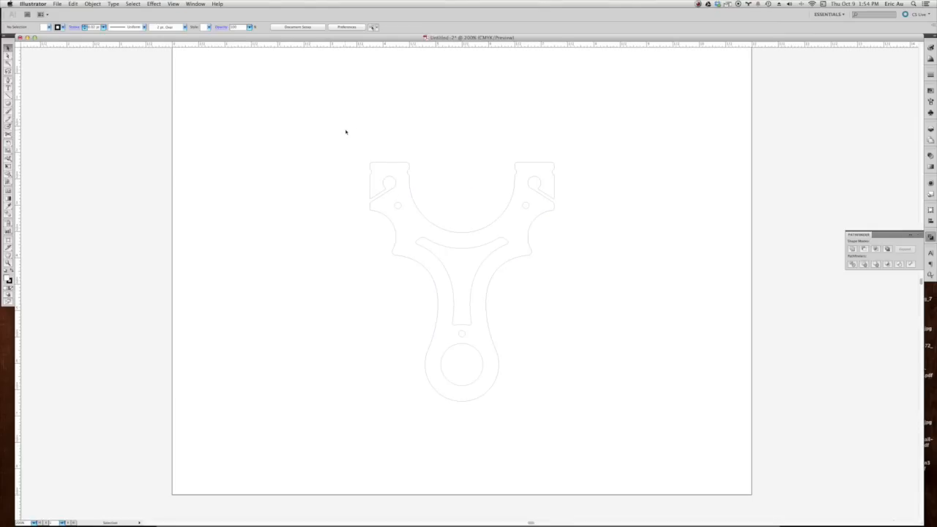
{"action": "key", "text": "super+equal"}
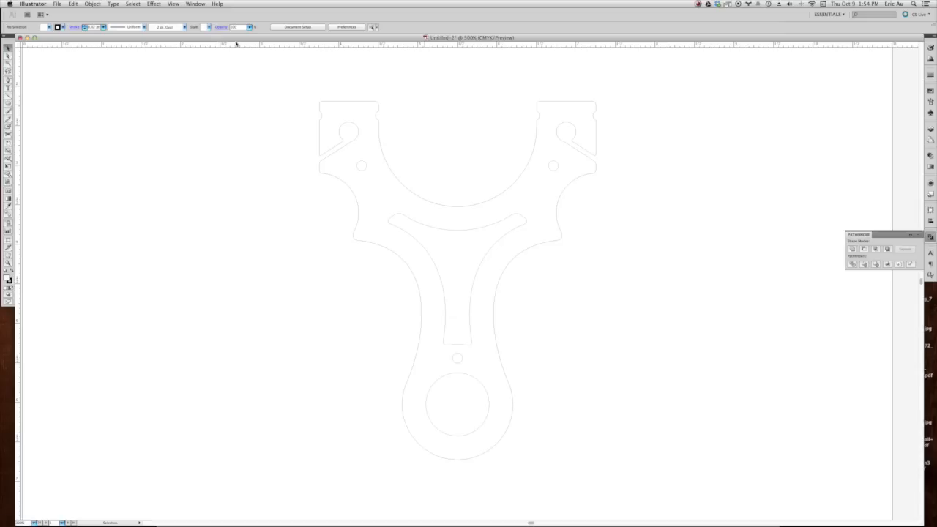
{"action": "mouse_move", "coordinate": [280, 86]}
{"action": "left_mouse_down"}
{"action": "mouse_move", "coordinate": [545, 312]}
{"action": "mouse_move", "coordinate": [592, 403]}
{"action": "mouse_move", "coordinate": [625, 441]}
{"action": "mouse_move", "coordinate": [624, 476]}
{"action": "left_mouse_up"}
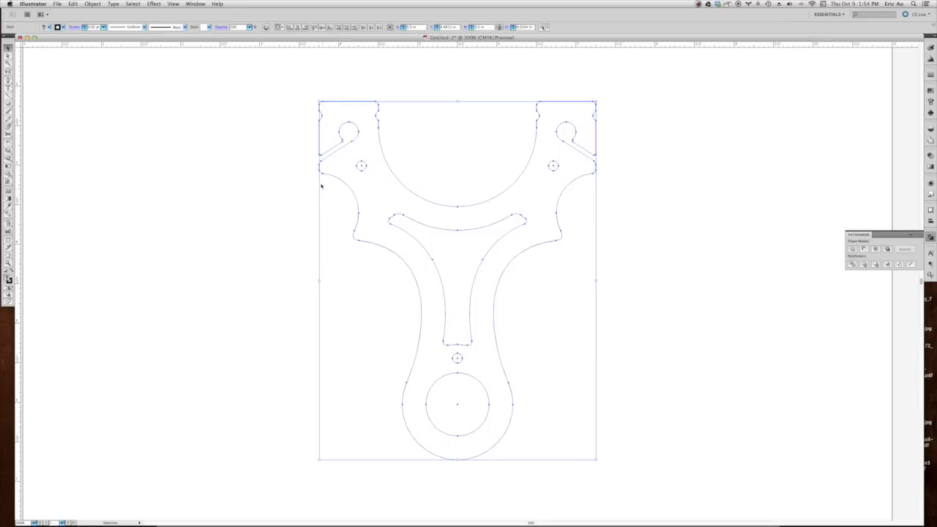
{"action": "left_click", "coordinate": [447, 154]}
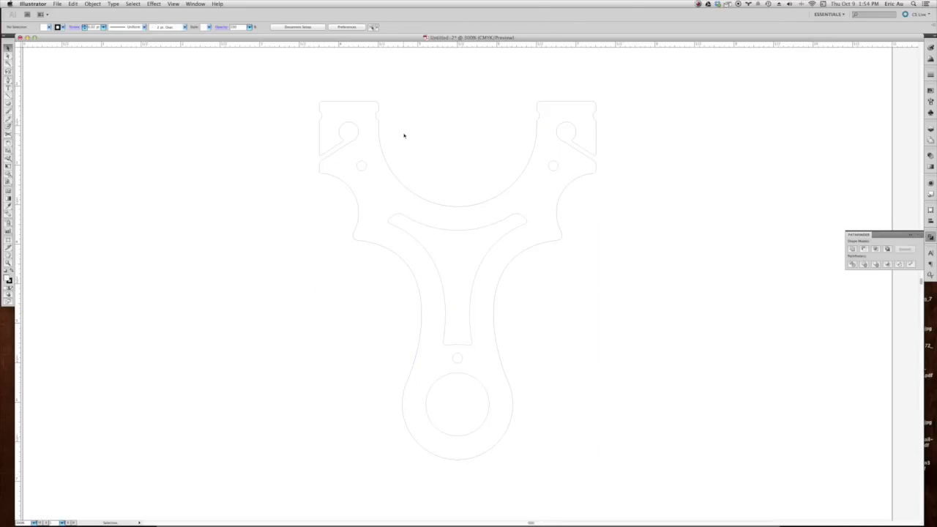
{"action": "key", "text": "super+minus"}
{"action": "key", "text": "super+minus"}
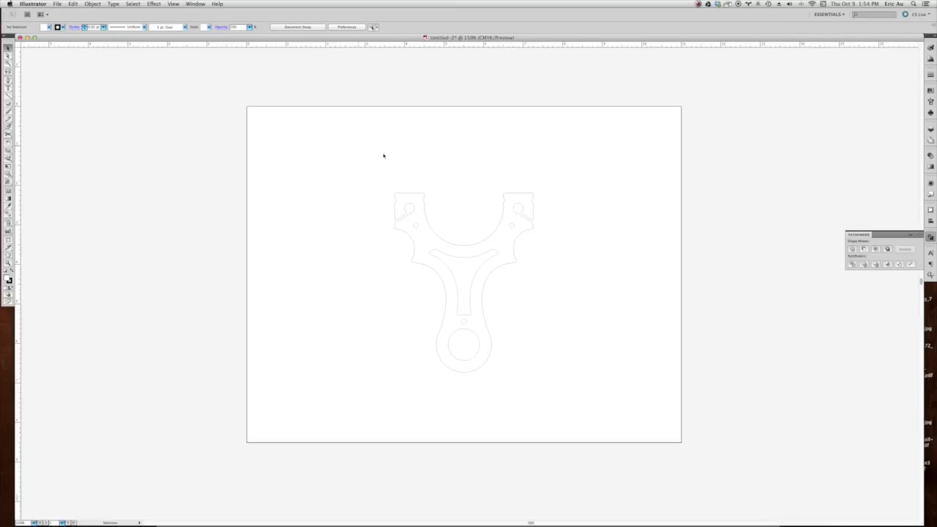
Step: Draw a circle about 1.52 in wide in the empty space above the left fork tip
{"action": "key", "text": "super+equal"}
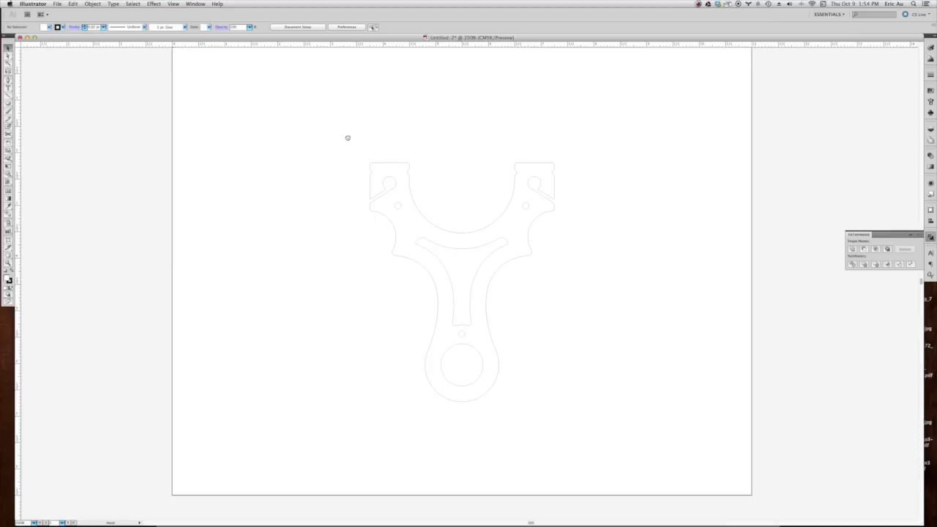
{"action": "key", "text": "super+equal"}
{"action": "left_click_drag", "start_coordinate": [377, 173], "coordinate": [391, 238]}
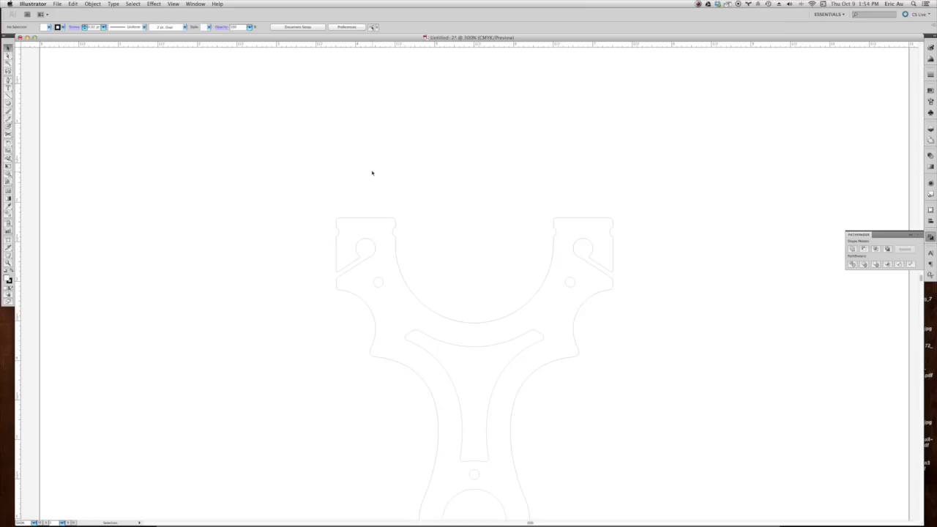
{"action": "key", "text": "m"}
{"action": "key", "text": "l"}
{"action": "left_click_drag", "start_coordinate": [298, 69], "coordinate": [420, 146]}
{"action": "key", "text": "v"}
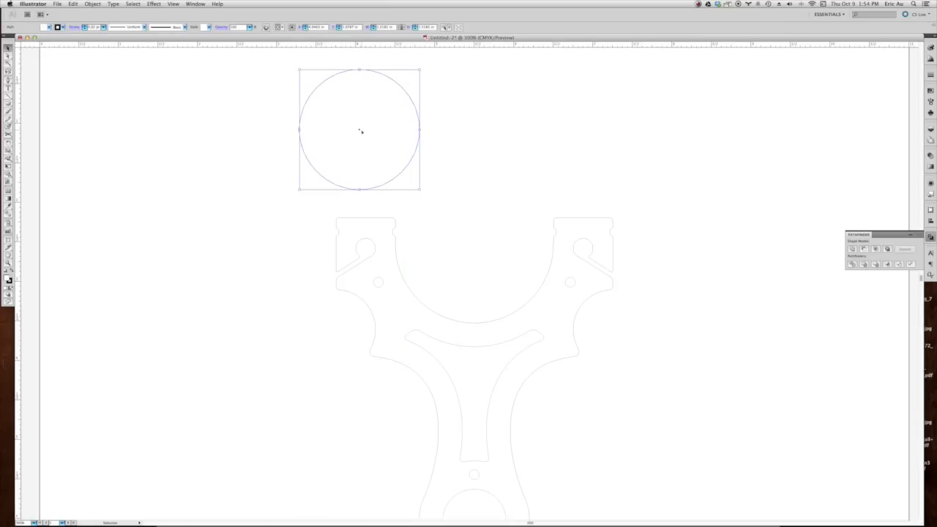
Step: Centre the large circle above the left fork's hole, overlapping the tip's upper edge, and enlarge it slightly upward
{"action": "left_click_drag", "start_coordinate": [364, 136], "coordinate": [366, 166]}
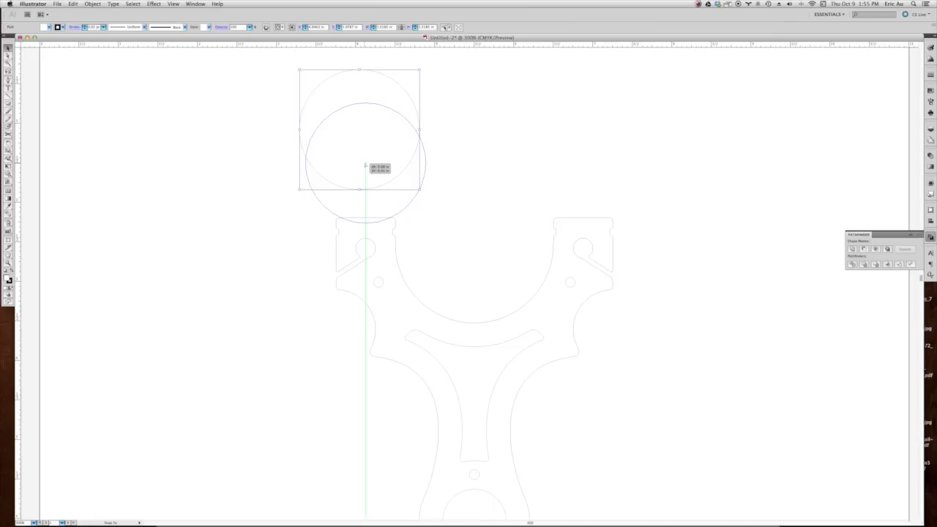
{"action": "left_click_drag", "start_coordinate": [365, 166], "coordinate": [366, 166]}
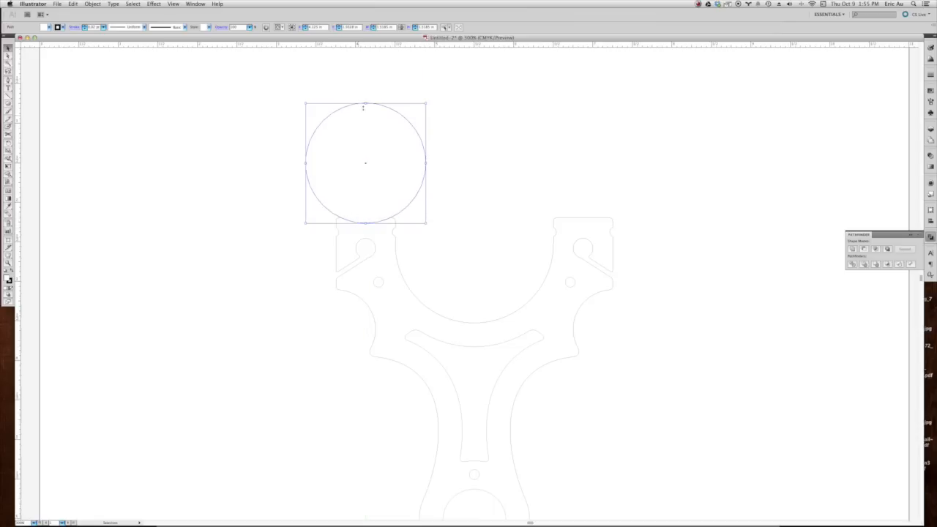
{"action": "mouse_move", "coordinate": [366, 105]}
{"action": "left_mouse_down"}
{"action": "mouse_move", "coordinate": [370, 67]}
{"action": "mouse_move", "coordinate": [366, 96]}
{"action": "left_mouse_up"}
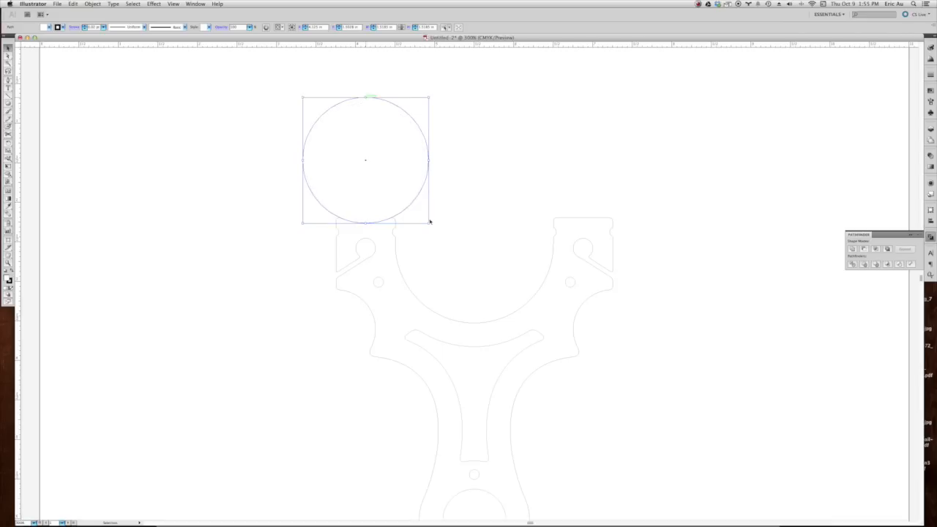
{"action": "left_click", "coordinate": [406, 221]}
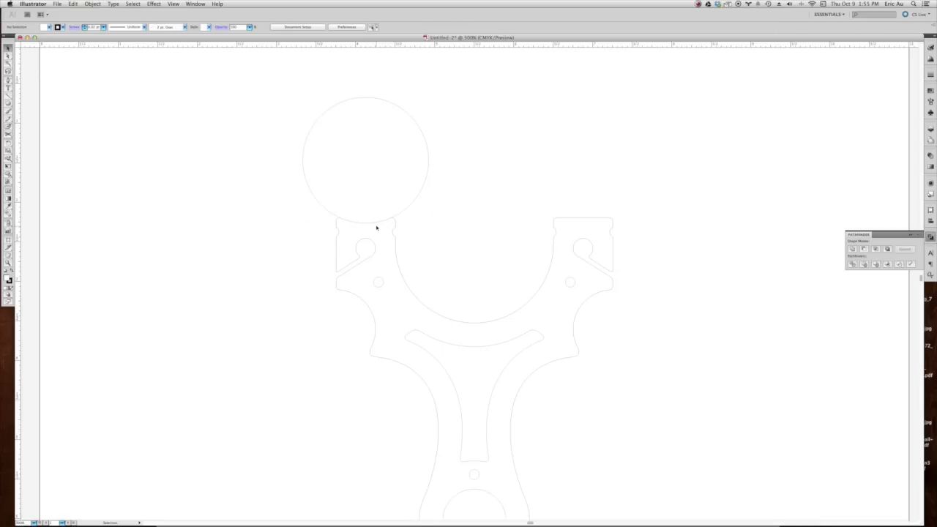
Step: Subtract the large circle from the slingshot outline with Minus Front to form a concave left fork tip
{"action": "left_click", "coordinate": [402, 214]}
{"action": "left_click", "coordinate": [395, 235], "text": "shift"}
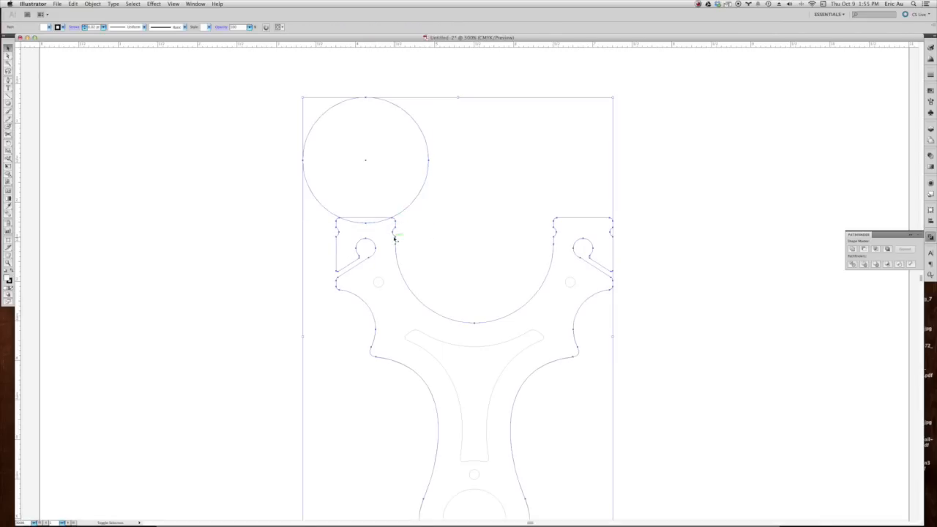
{"action": "left_click", "coordinate": [469, 185]}
{"action": "left_click", "coordinate": [418, 192]}
{"action": "left_click", "coordinate": [395, 239], "text": "shift"}
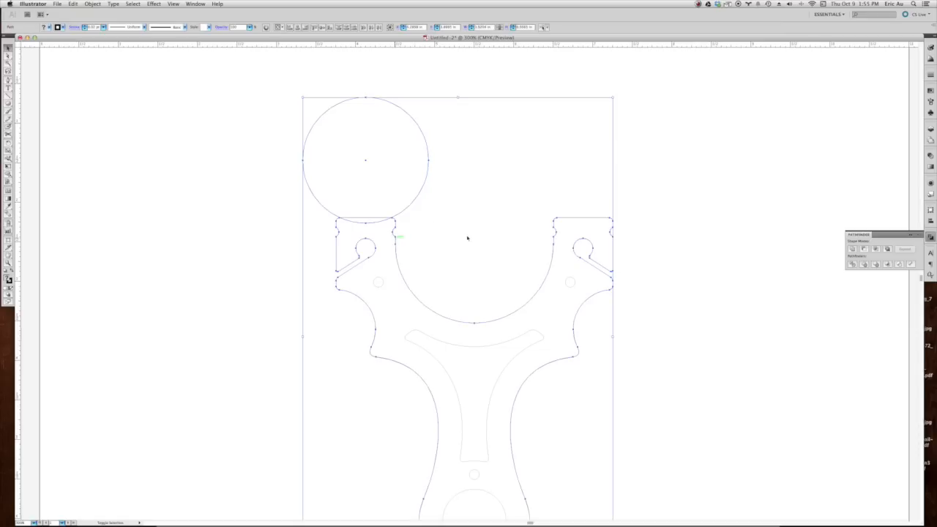
{"action": "left_click", "coordinate": [864, 250]}
{"action": "left_click", "coordinate": [352, 208]}
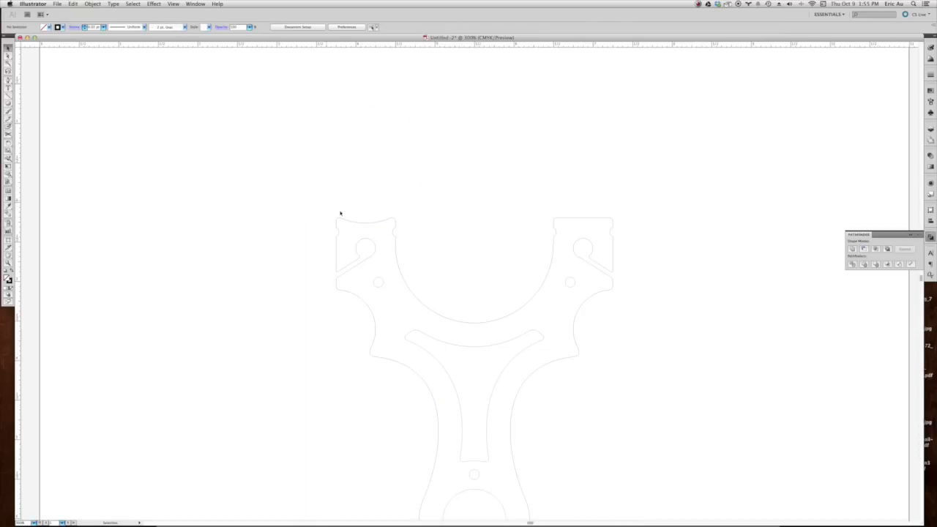
Step: Cut the slingshot outline with the Scissors tool at the fork curve's lowest centre point and the handle's bottom centre point
{"action": "left_click", "coordinate": [454, 320]}
{"action": "left_click_drag", "start_coordinate": [455, 235], "coordinate": [440, 173]}
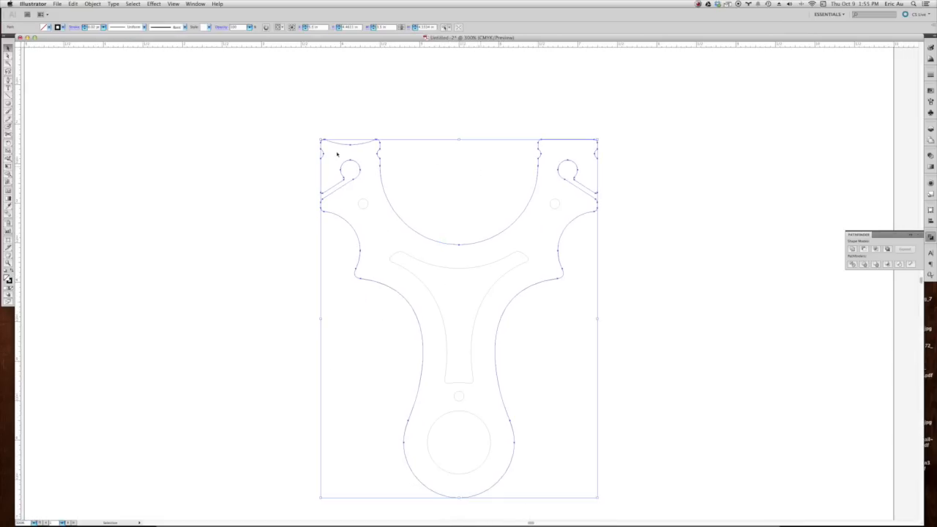
{"action": "key", "text": "c"}
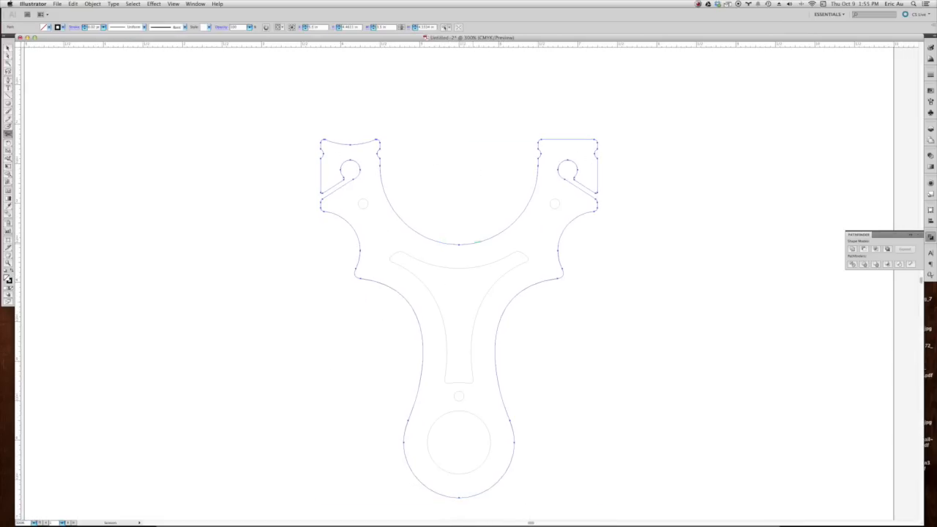
{"action": "left_click", "coordinate": [459, 244]}
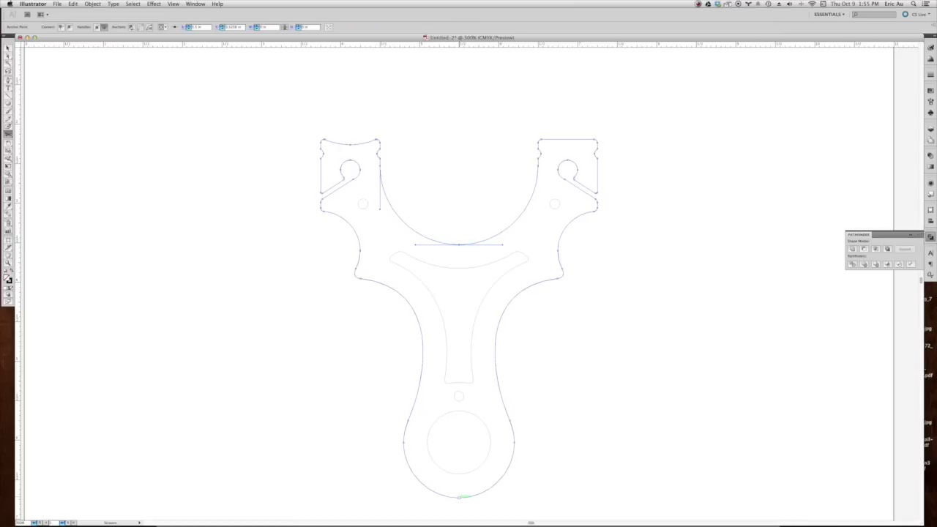
{"action": "left_click", "coordinate": [459, 498]}
Step: Delete the right half of the cut slingshot outline, keeping the left half, the inner cutout and all circles
{"action": "key", "text": "a"}
{"action": "left_click", "coordinate": [573, 308]}
{"action": "key", "text": "v"}
{"action": "left_click_drag", "start_coordinate": [571, 301], "coordinate": [551, 255]}
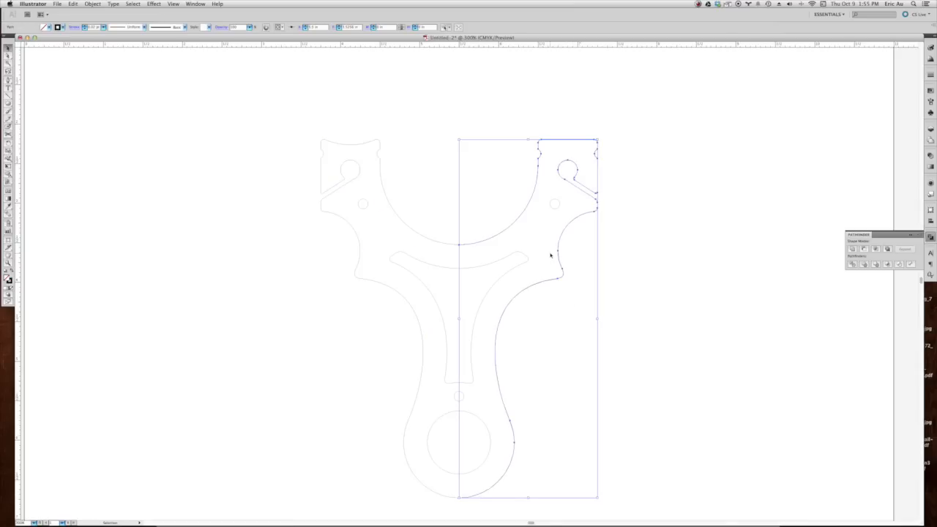
{"action": "key", "text": "Delete"}
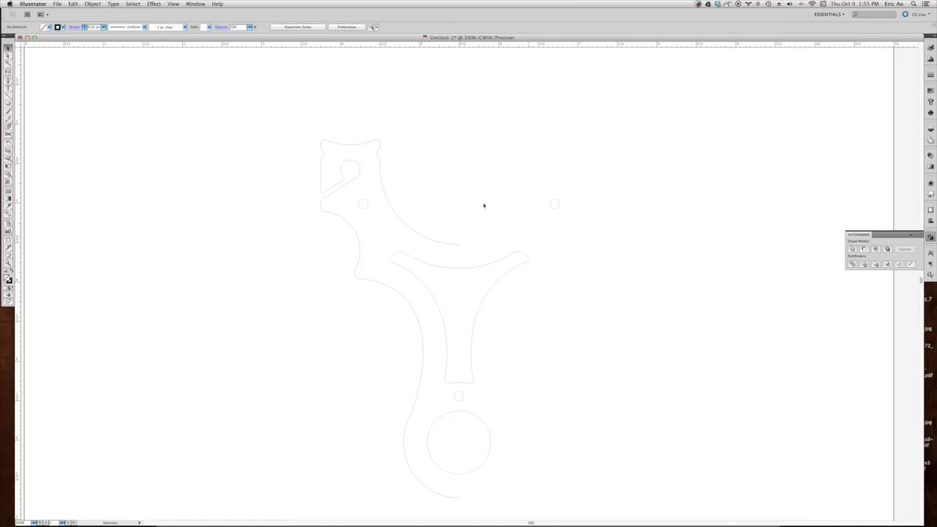
Step: Duplicate the remaining left half of the outline and reflect the copy horizontally into a right half
{"action": "left_click", "coordinate": [380, 180]}
{"action": "key", "text": "a"}
{"action": "key", "text": "super+c"}
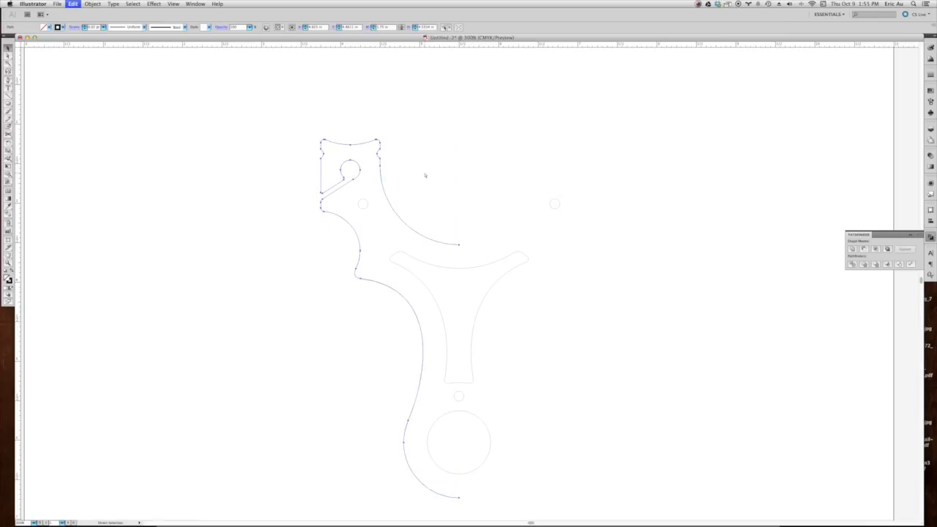
{"action": "key", "text": "super+v"}
{"action": "right_click", "coordinate": [425, 176]}
{"action": "mouse_move", "coordinate": [471, 267]}
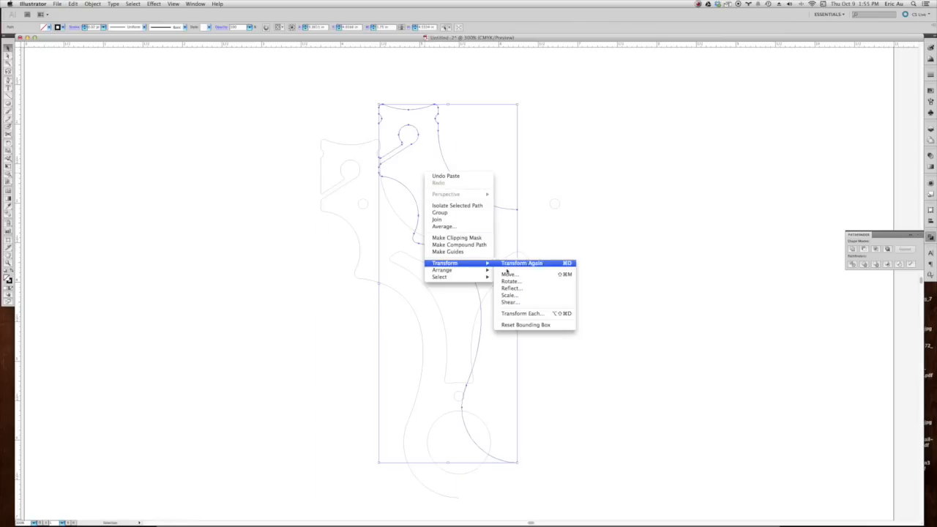
{"action": "left_click", "coordinate": [511, 290]}
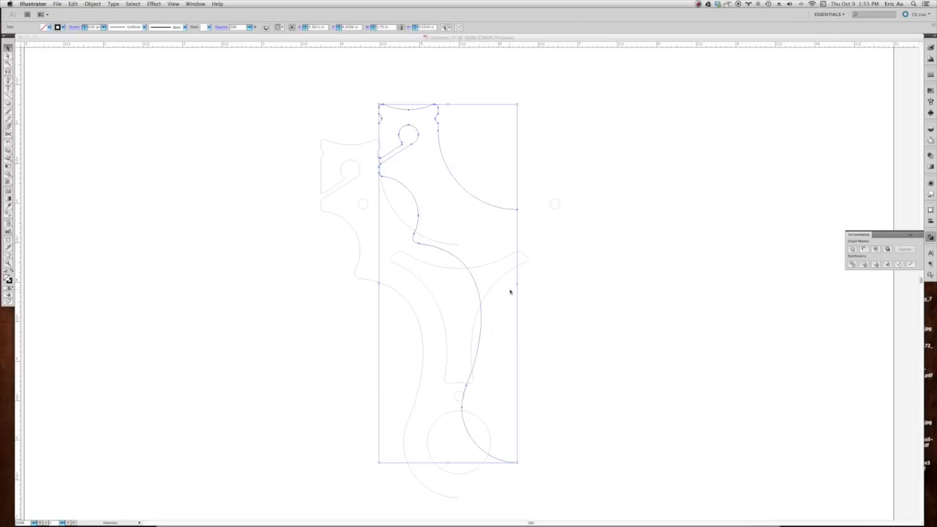
{"action": "key", "text": "Return"}
Step: Move the mirrored half so its open ends meet the left half's ends at the fork curve and handle bottom
{"action": "key", "text": "a"}
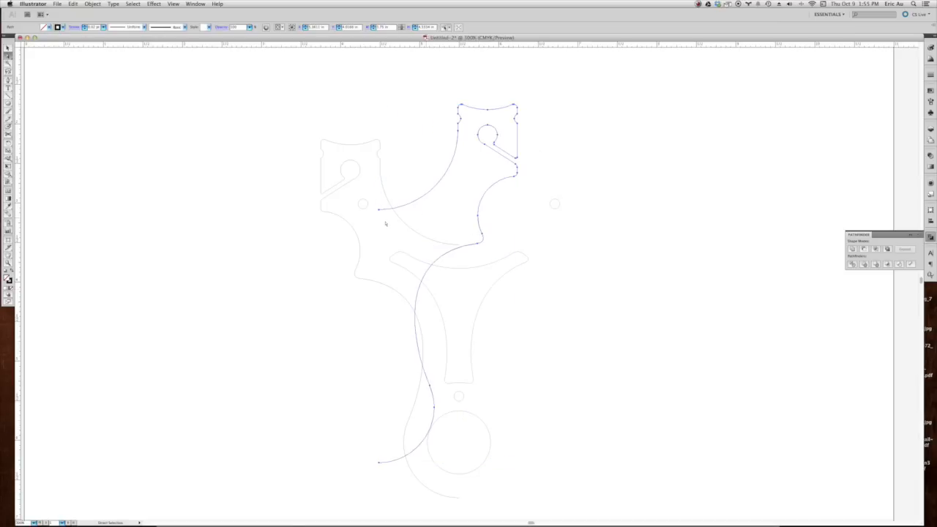
{"action": "left_click_drag", "start_coordinate": [379, 210], "coordinate": [456, 234]}
{"action": "left_click", "coordinate": [456, 238]}
Step: Join the two halves' overlapping end points at the fork curve's centre and at the handle's bottom centre
{"action": "left_click", "coordinate": [462, 251]}
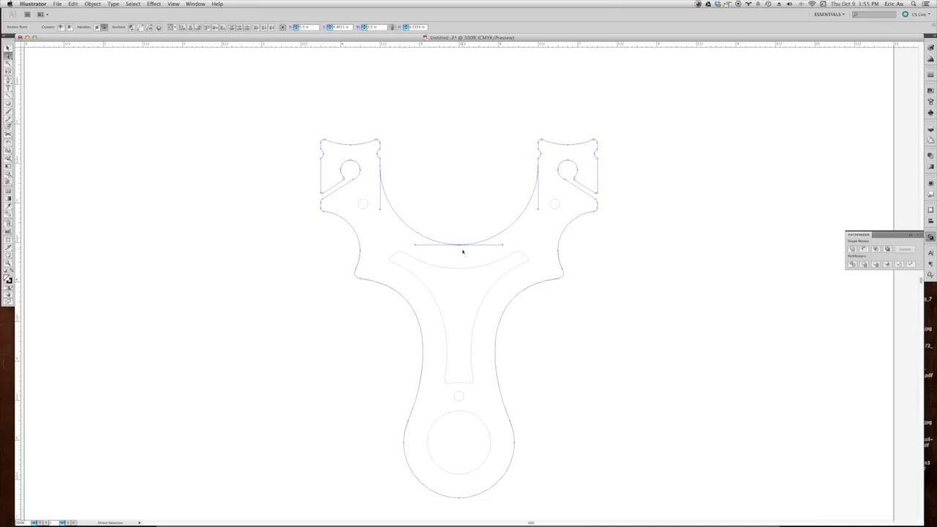
{"action": "key", "text": "super+j"}
{"action": "left_click", "coordinate": [468, 506]}
{"action": "left_click", "coordinate": [457, 496]}
{"action": "key", "text": "super+j"}
{"action": "left_click", "coordinate": [593, 358]}
Step: Inspect the finished slingshot on the whole artboard, selecting all its paths to check them and deselecting them
{"action": "key", "text": "v"}
{"action": "key", "text": "super+minus"}
{"action": "left_click_drag", "start_coordinate": [586, 345], "coordinate": [574, 334]}
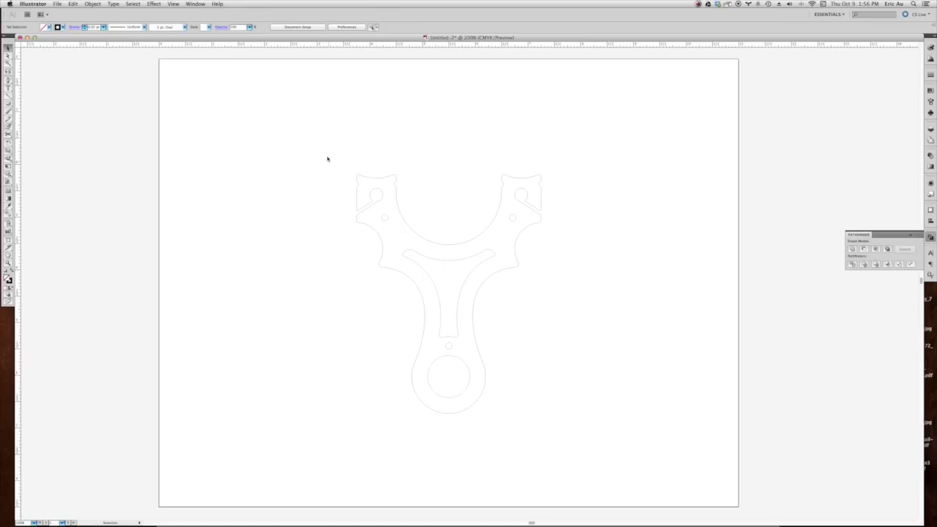
{"action": "left_click_drag", "start_coordinate": [328, 150], "coordinate": [572, 441]}
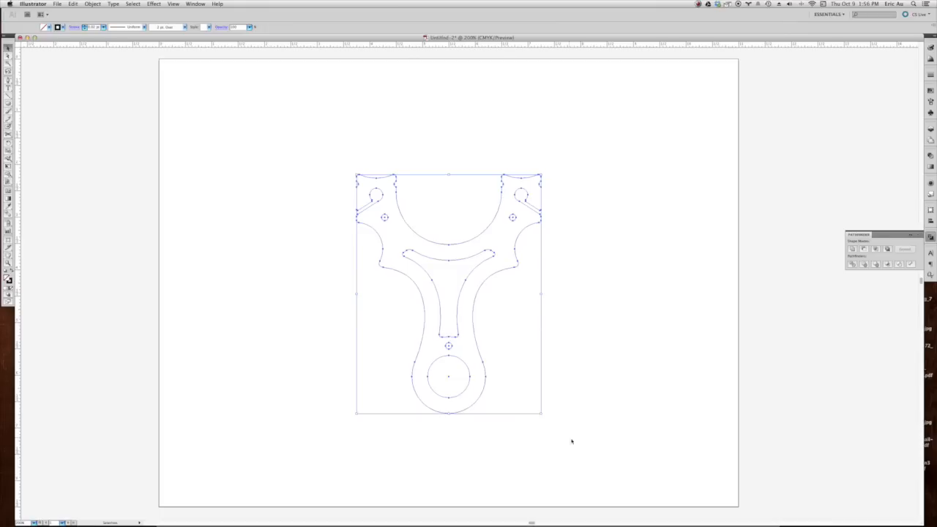
{"action": "left_click", "coordinate": [564, 326]}
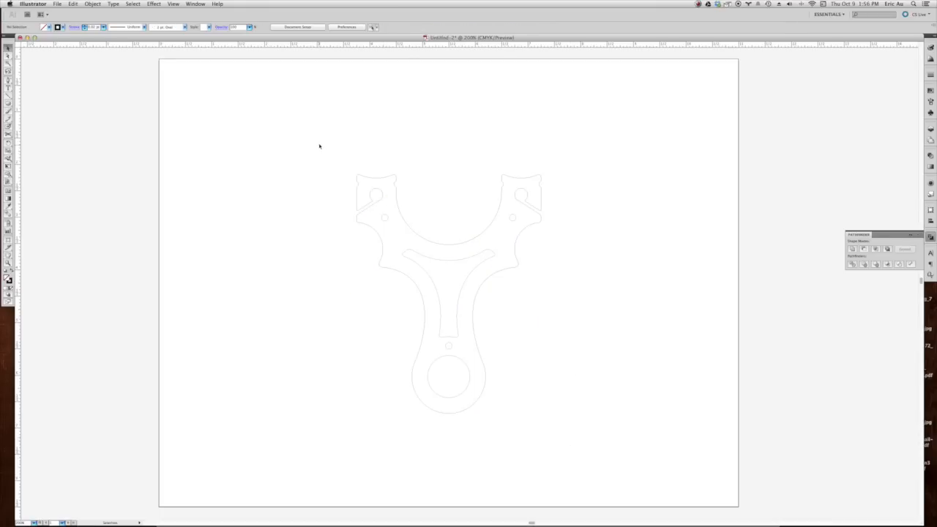
{"action": "left_click_drag", "start_coordinate": [324, 137], "coordinate": [584, 432]}
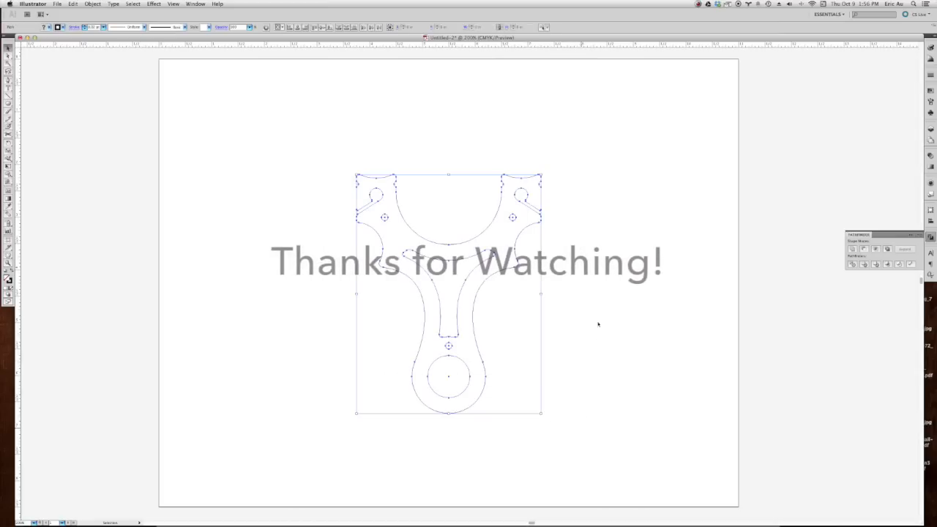
{"action": "left_click", "coordinate": [599, 308]}
{"action": "key", "text": "super+0"}
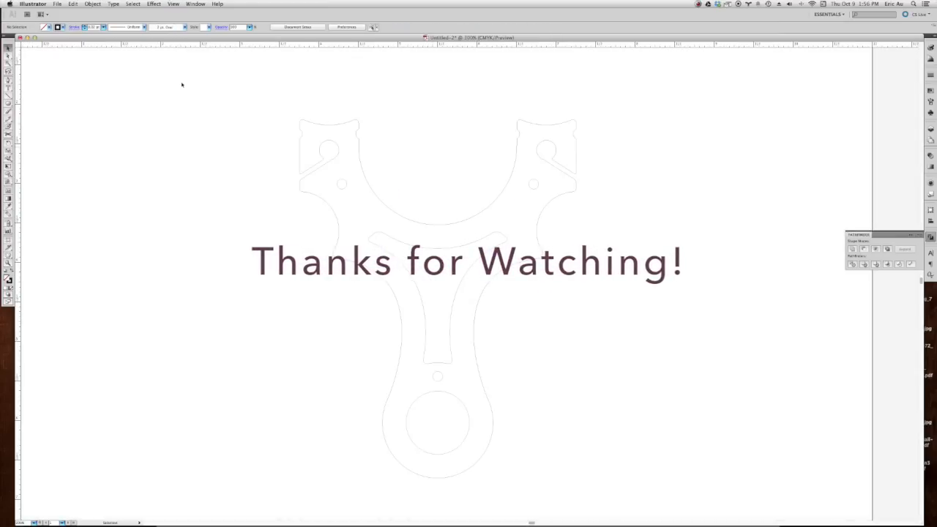